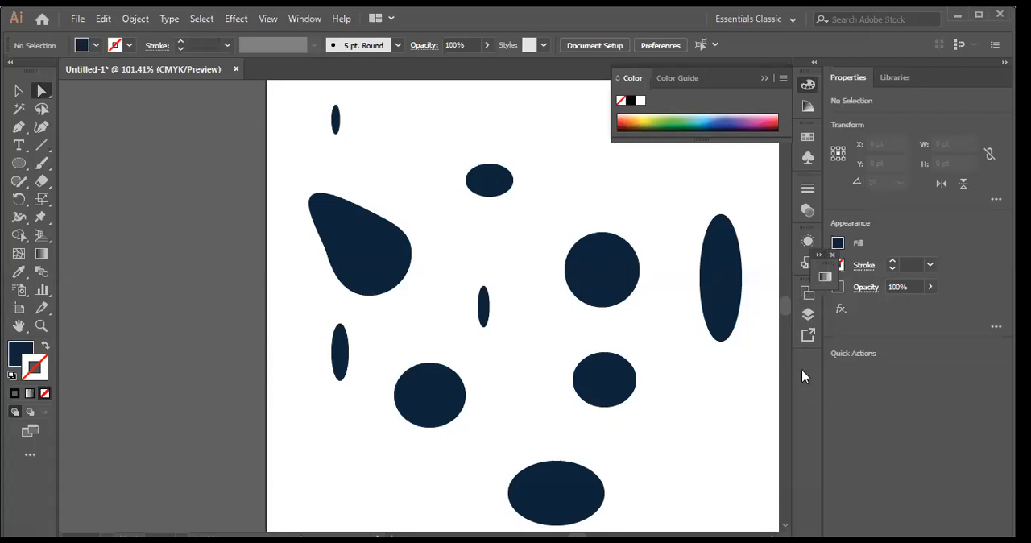
# Step: Close the small floating panel, then square off the teardrop's lower-right corner and round it again to about 56 pt
pyautogui.click(832, 255)
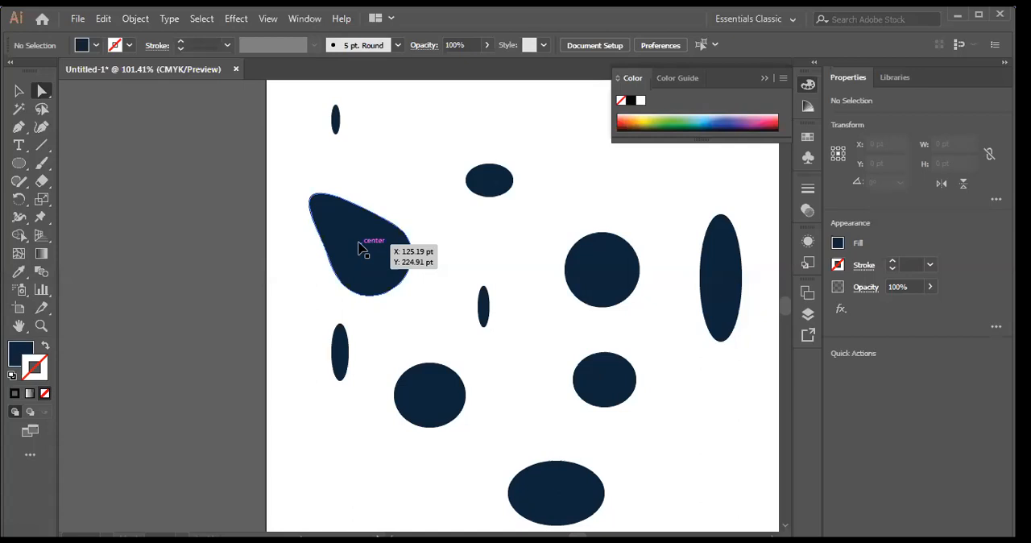
pyautogui.hotkey('ctrl', '+')
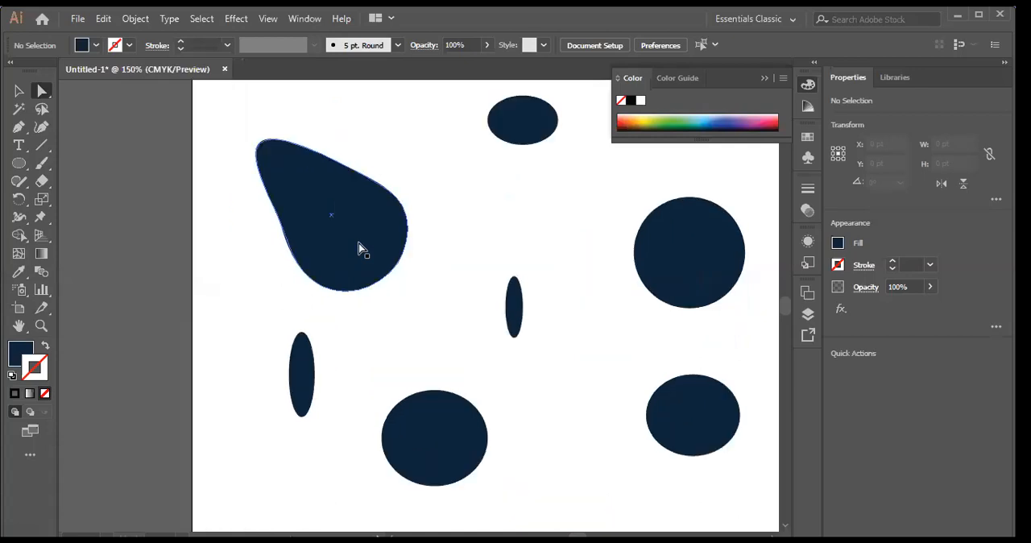
pyautogui.hotkey('ctrl', '+')
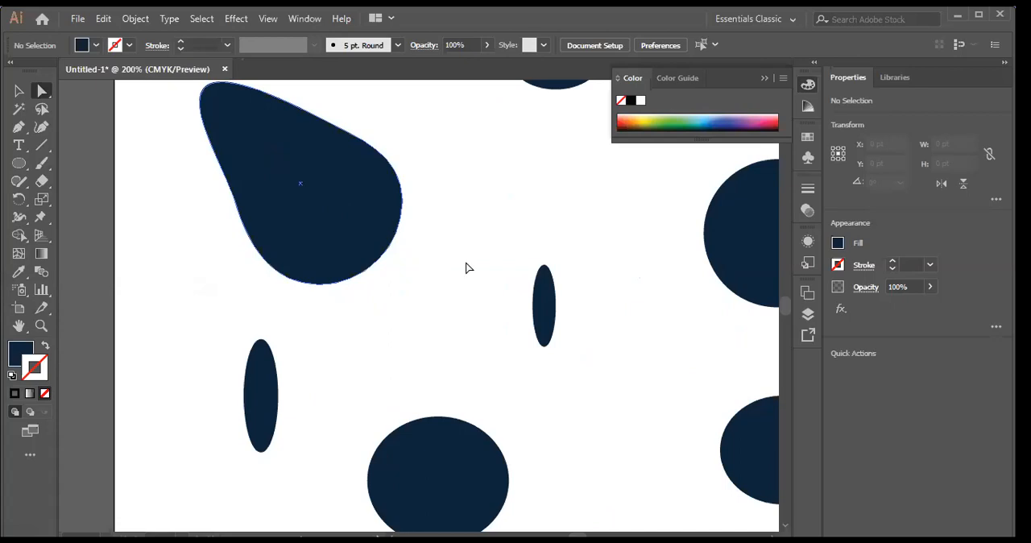
pyautogui.click(276, 197)
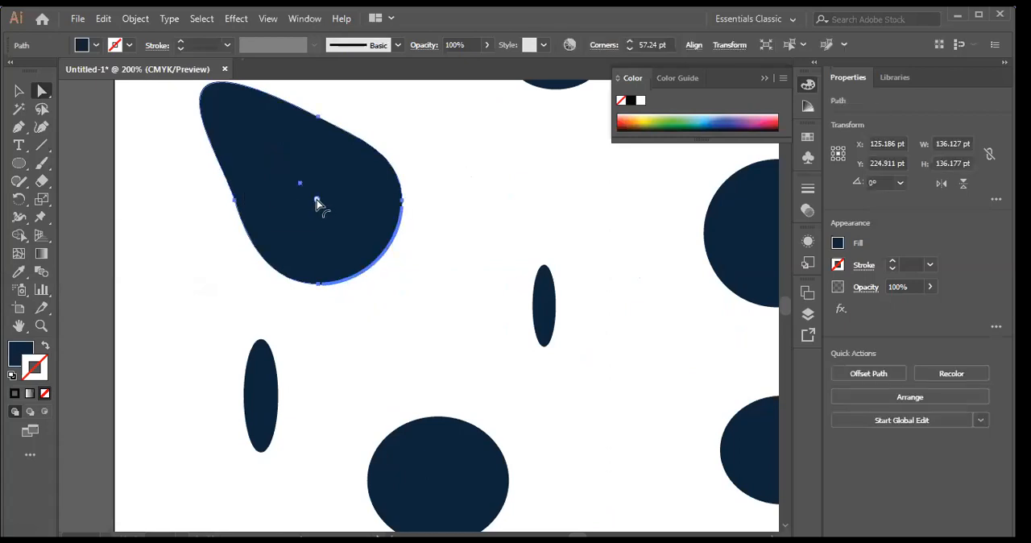
pyautogui.moveTo(318, 202); pyautogui.dragTo(449, 218)
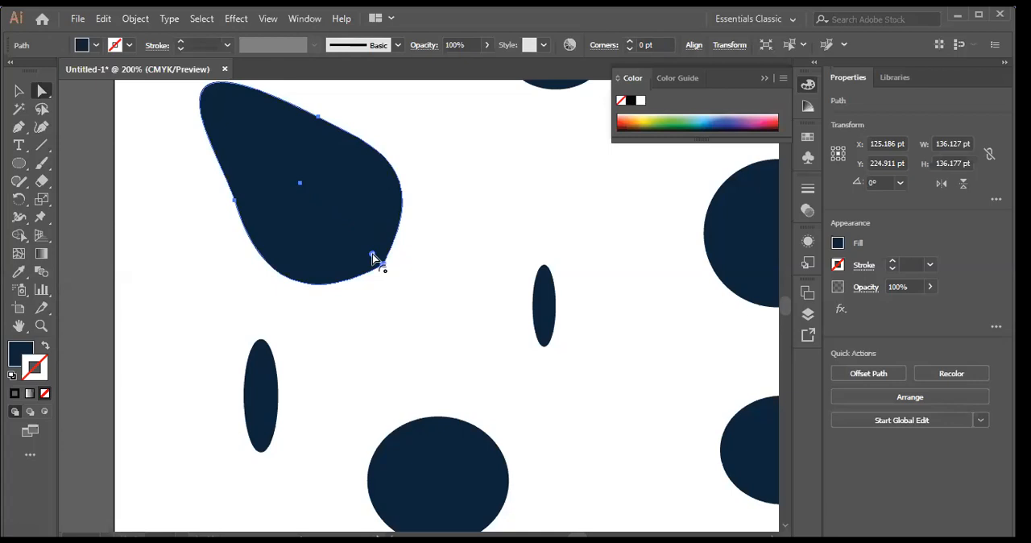
pyautogui.moveTo(373, 256); pyautogui.dragTo(315, 202)
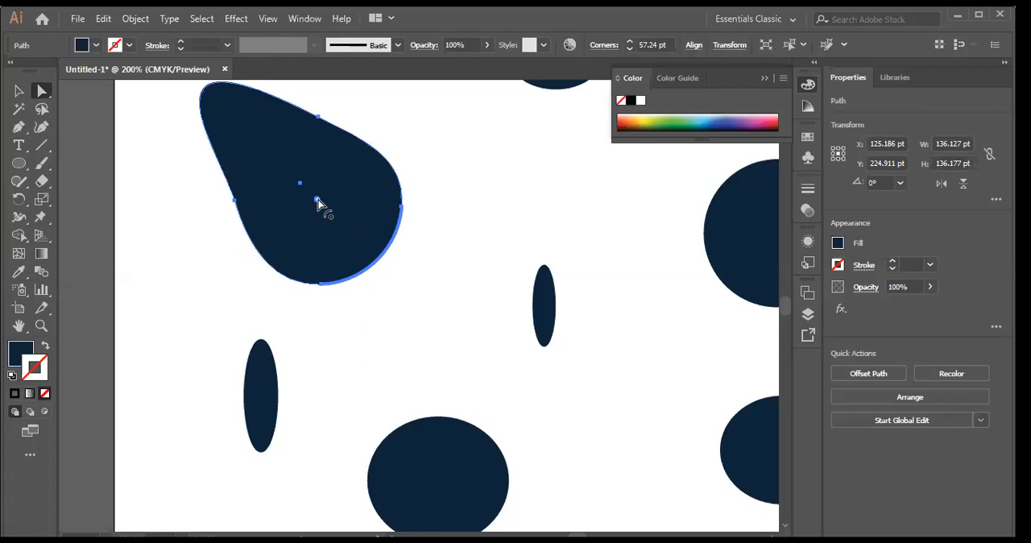
pyautogui.moveTo(318, 204)
pyautogui.mouseDown()
pyautogui.moveTo(288, 231)
pyautogui.moveTo(379, 283)
pyautogui.moveTo(342, 222)
pyautogui.moveTo(301, 191)
pyautogui.moveTo(231, 105)
pyautogui.moveTo(245, 150)
pyautogui.moveTo(315, 206)
pyautogui.mouseUp()
pyautogui.click(475, 190)
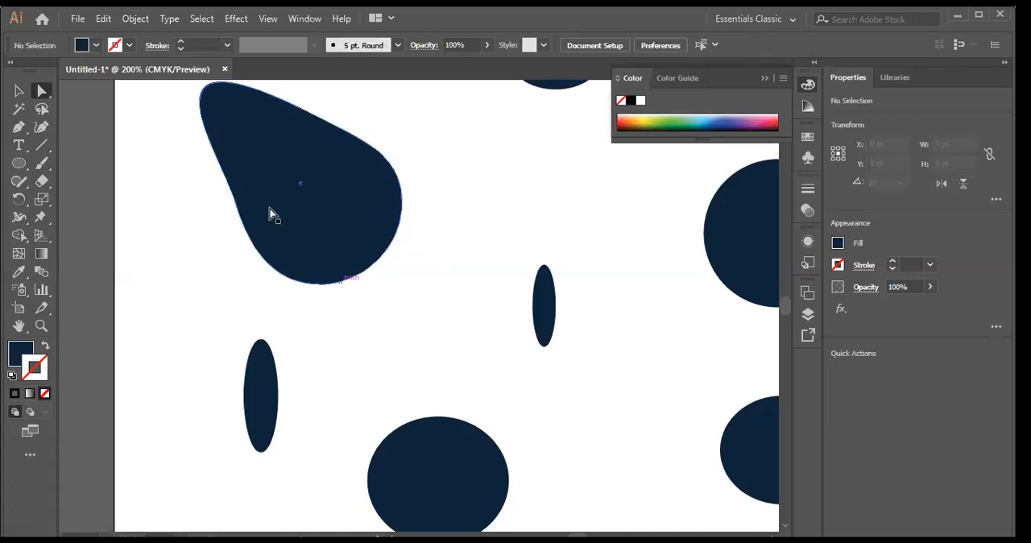
# Step: Delete the teardrop piece by piece, removing its anchor points with the Direct Selection tool until the whole shape is gone
pyautogui.click(269, 231)
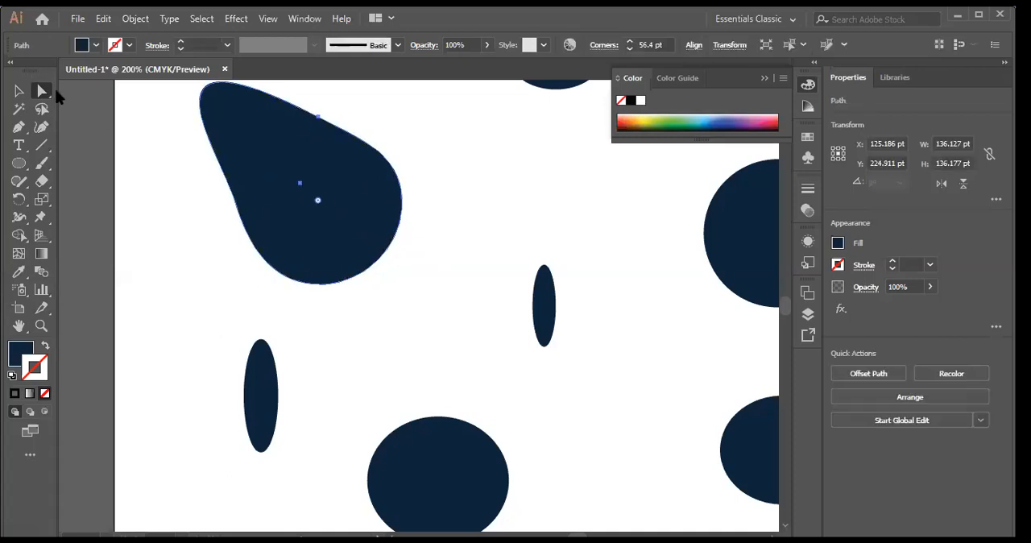
pyautogui.click(51, 103)
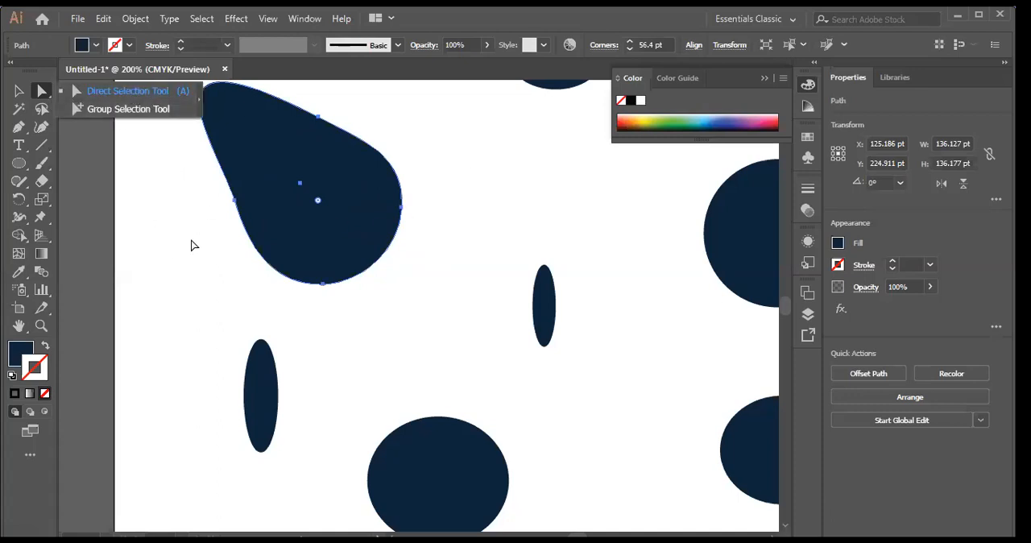
pyautogui.click(301, 257)
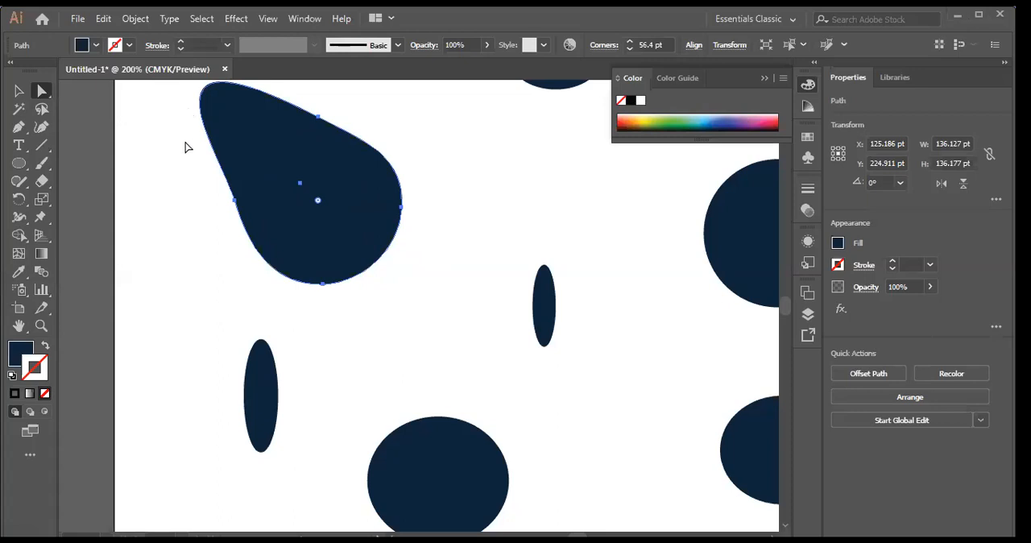
pyautogui.moveTo(185, 140); pyautogui.dragTo(348, 261)
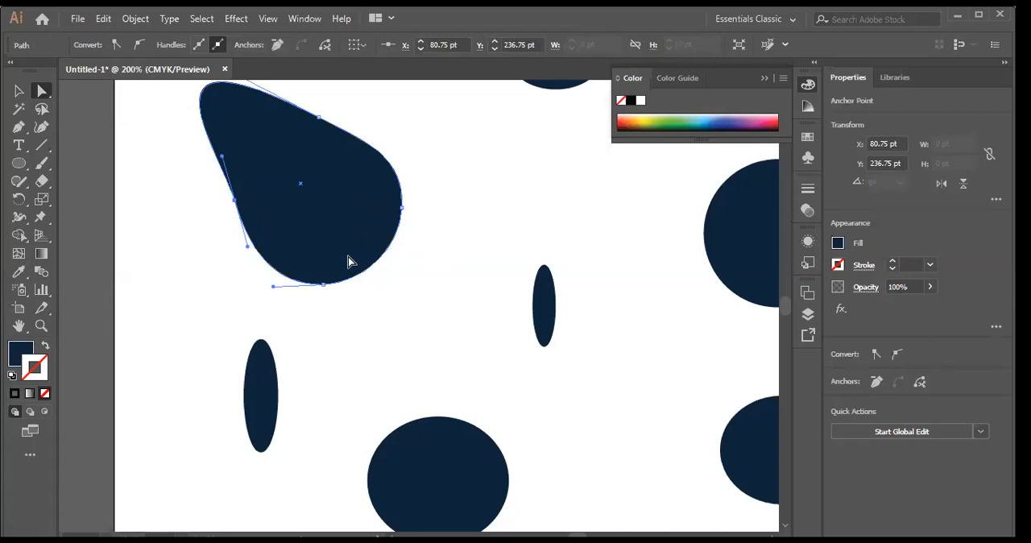
pyautogui.press('Delete')
pyautogui.moveTo(280, 111); pyautogui.dragTo(389, 236)
pyautogui.press('Delete')
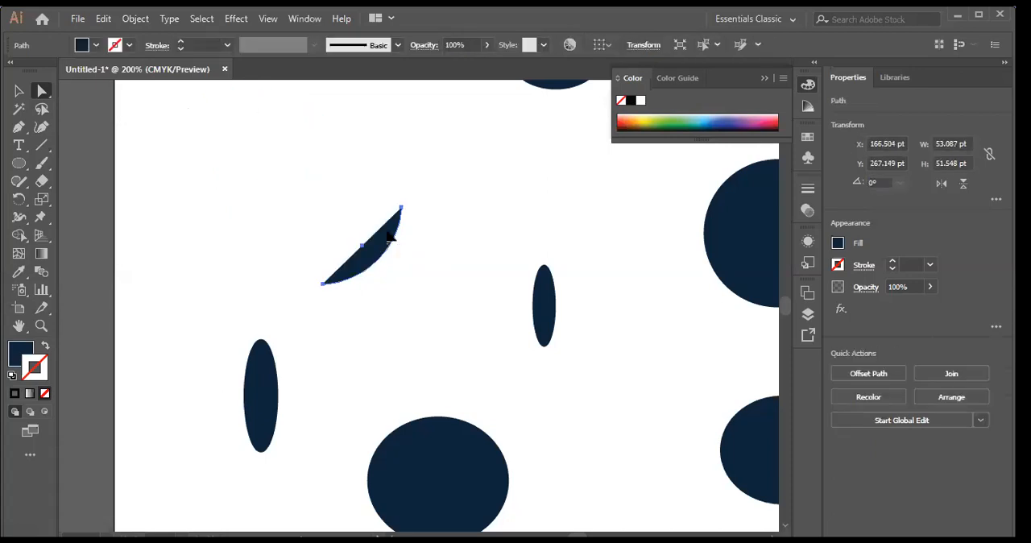
pyautogui.moveTo(301, 215); pyautogui.dragTo(452, 314)
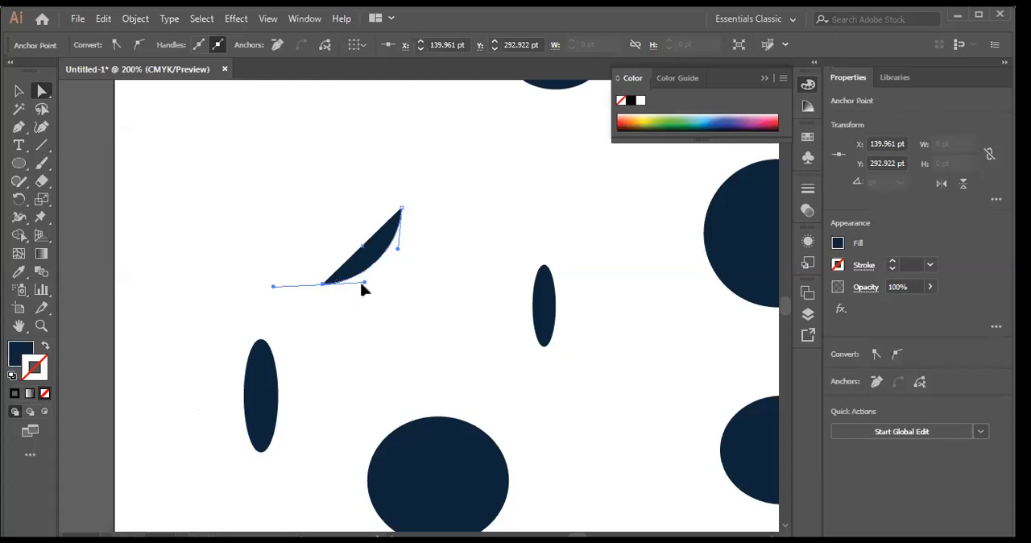
pyautogui.moveTo(269, 166); pyautogui.dragTo(441, 310)
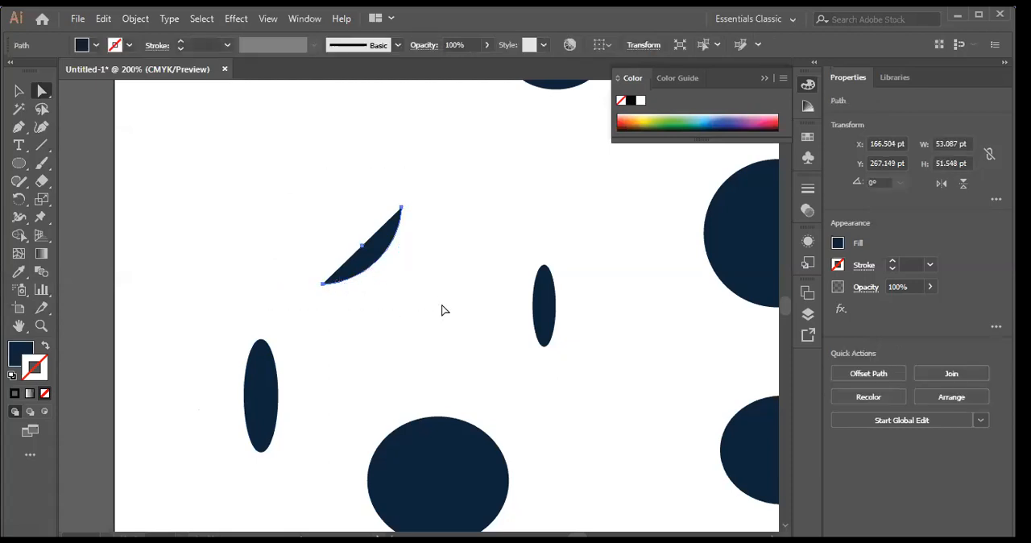
pyautogui.press('Delete')
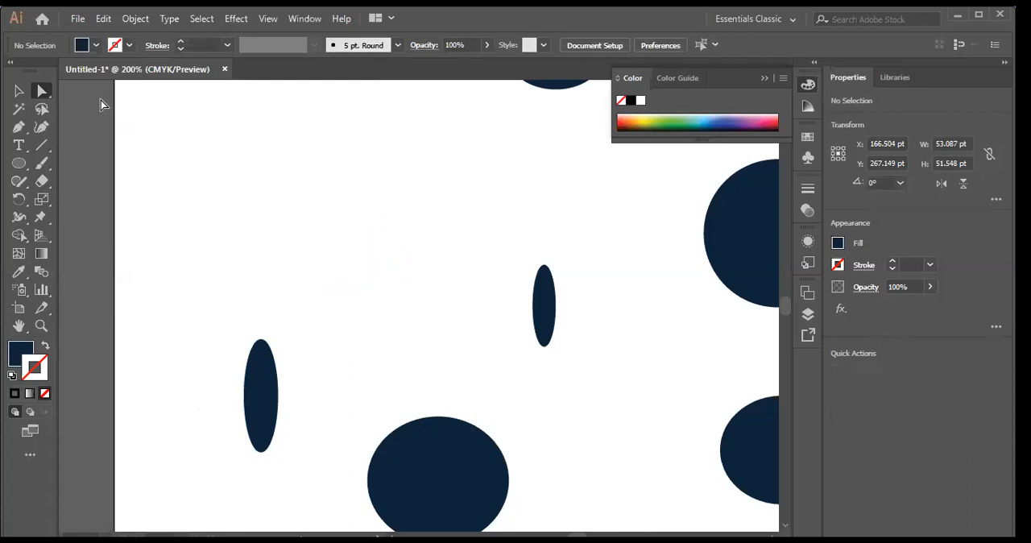
# Step: Draw a rectangle about 152 by 88 pt in the empty area above the ellipses
pyautogui.click(29, 171)
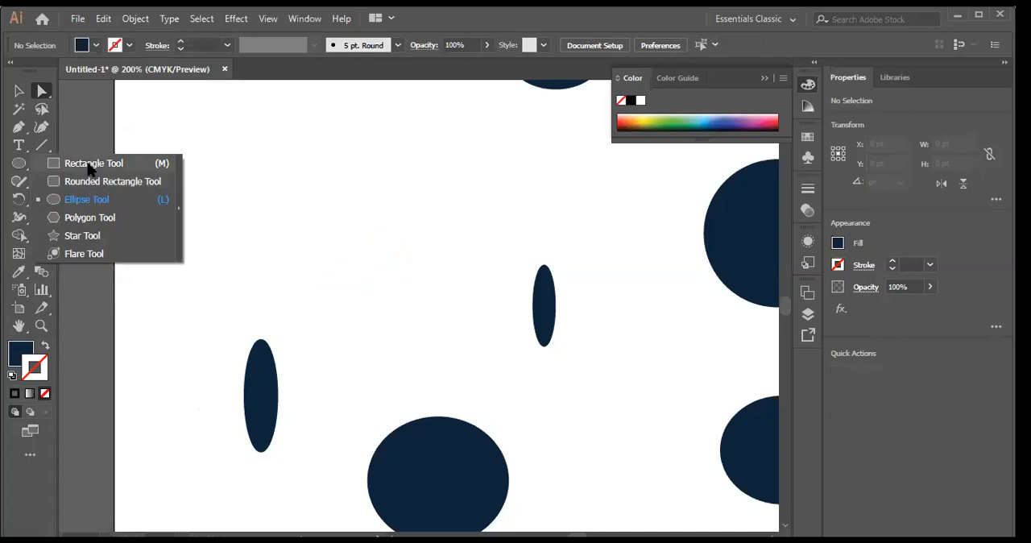
pyautogui.click(88, 163)
pyautogui.moveTo(227, 134); pyautogui.dragTo(454, 263)
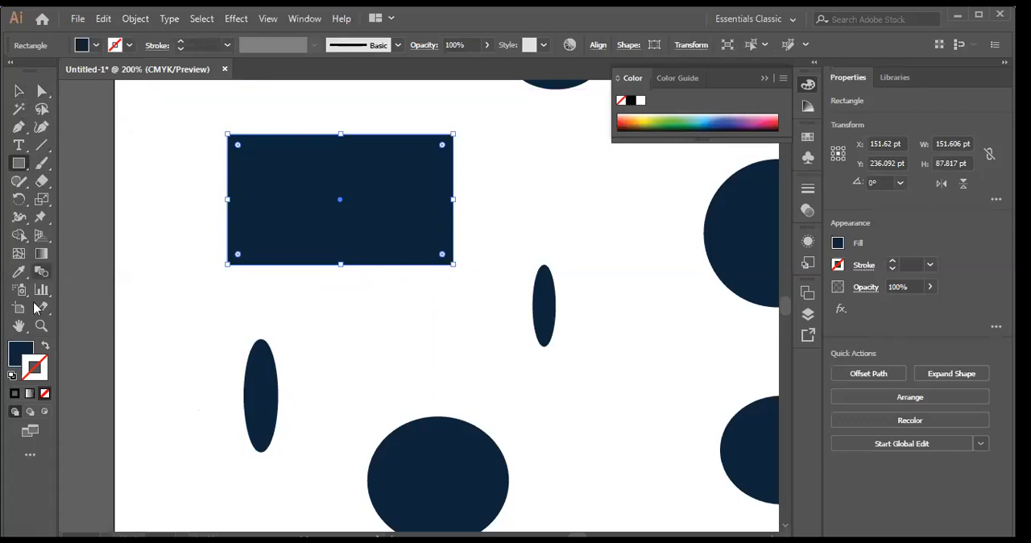
# Step: Swap the rectangle's fill and stroke so it is outlined only, and set the stroke weight to 5 pt
pyautogui.click(45, 345)
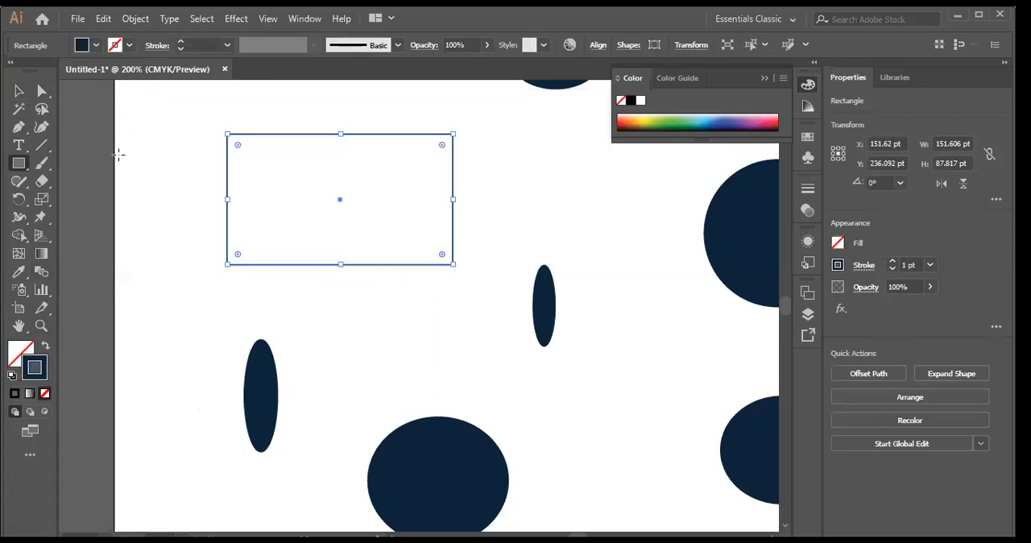
pyautogui.click(20, 91)
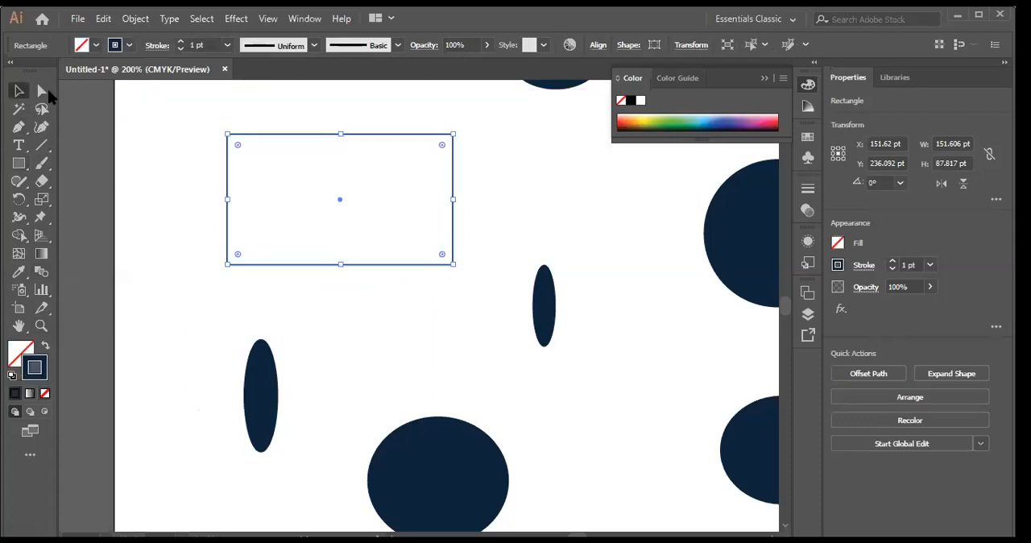
pyautogui.click(227, 45)
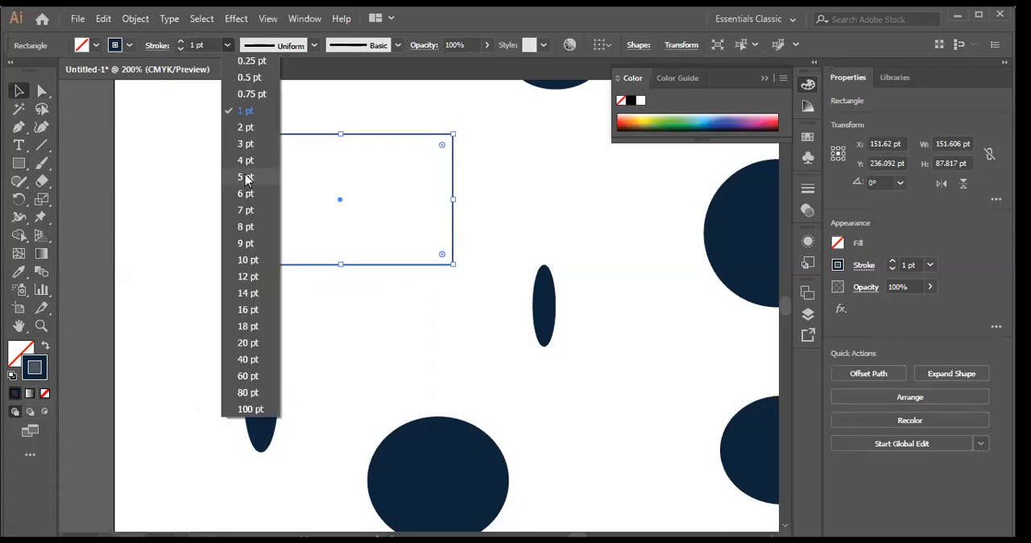
pyautogui.click(246, 172)
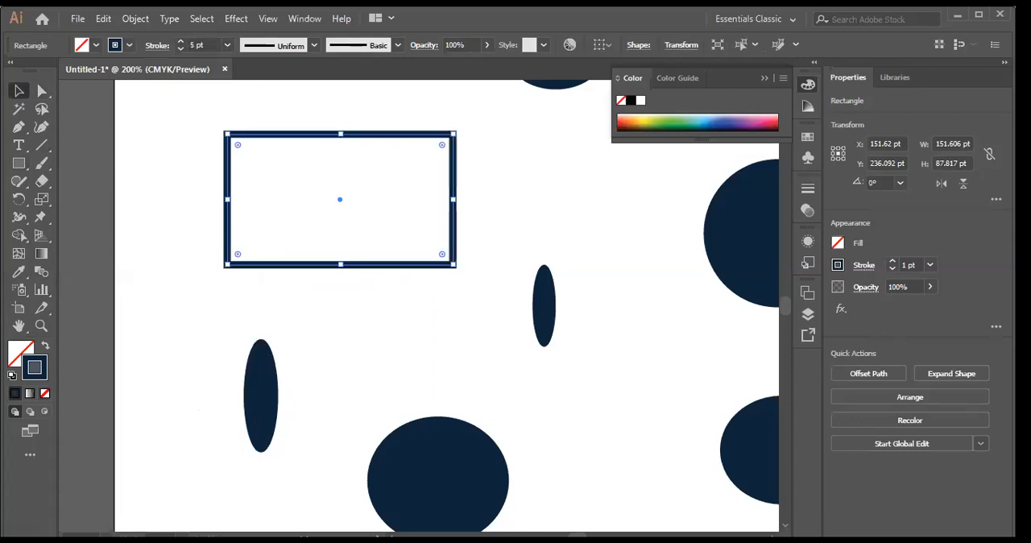
pyautogui.click(673, 197)
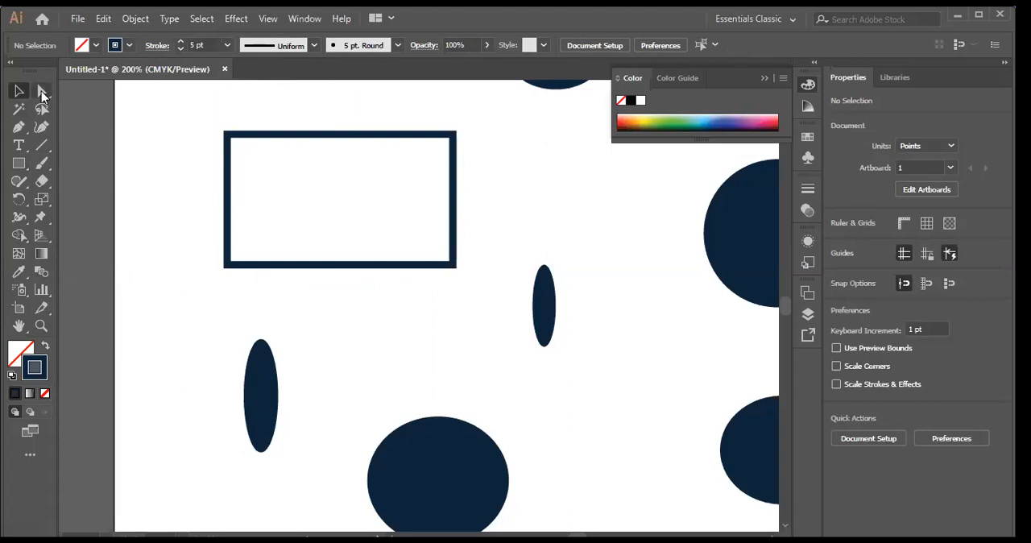
# Step: Turn the rectangle into a triangle by moving its top-left anchor point to the centre with the Direct Selection tool
pyautogui.click(110, 95)
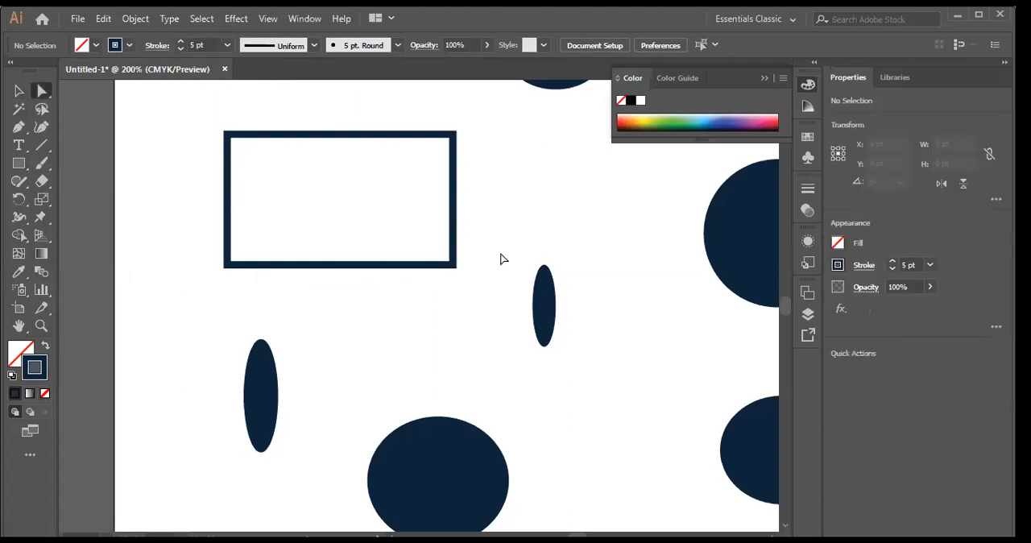
pyautogui.moveTo(205, 135); pyautogui.dragTo(349, 235)
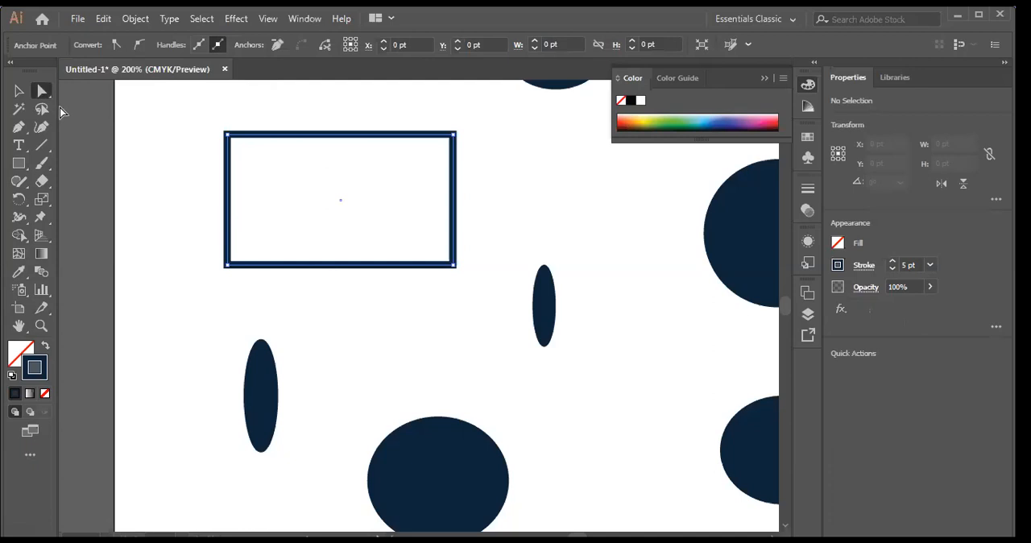
pyautogui.rightClick(48, 93)
pyautogui.click(95, 92)
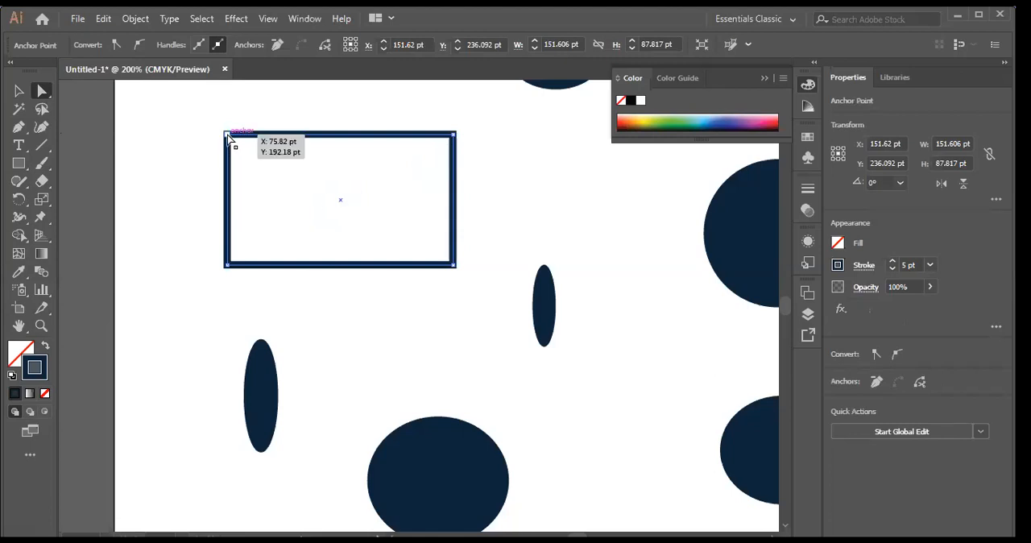
pyautogui.moveTo(228, 135); pyautogui.dragTo(336, 206)
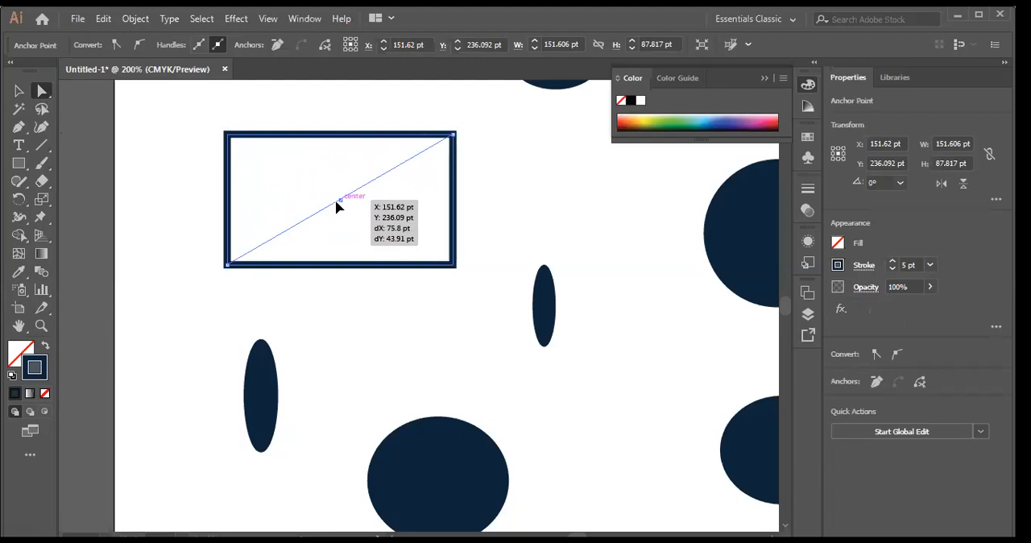
pyautogui.moveTo(338, 207); pyautogui.dragTo(336, 204)
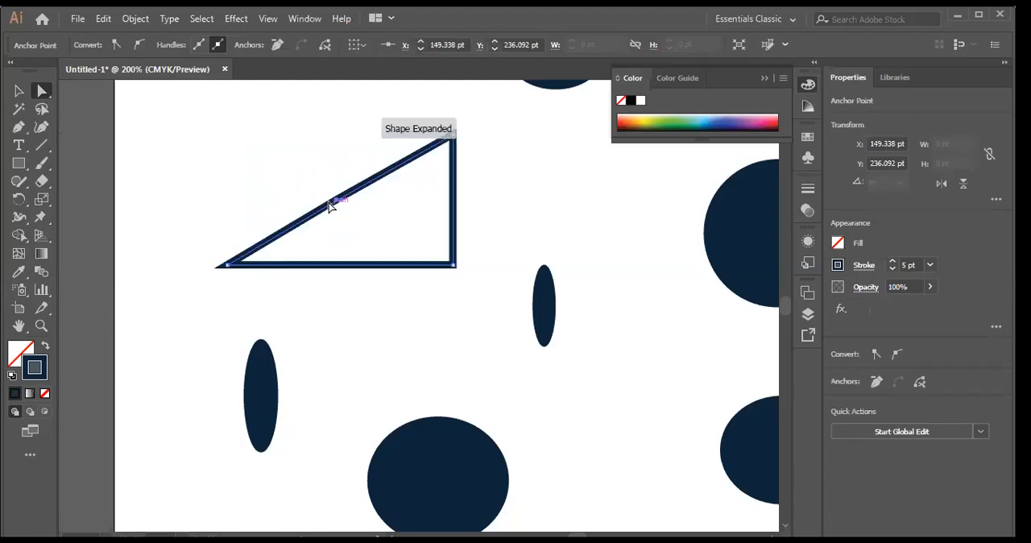
pyautogui.click(508, 196)
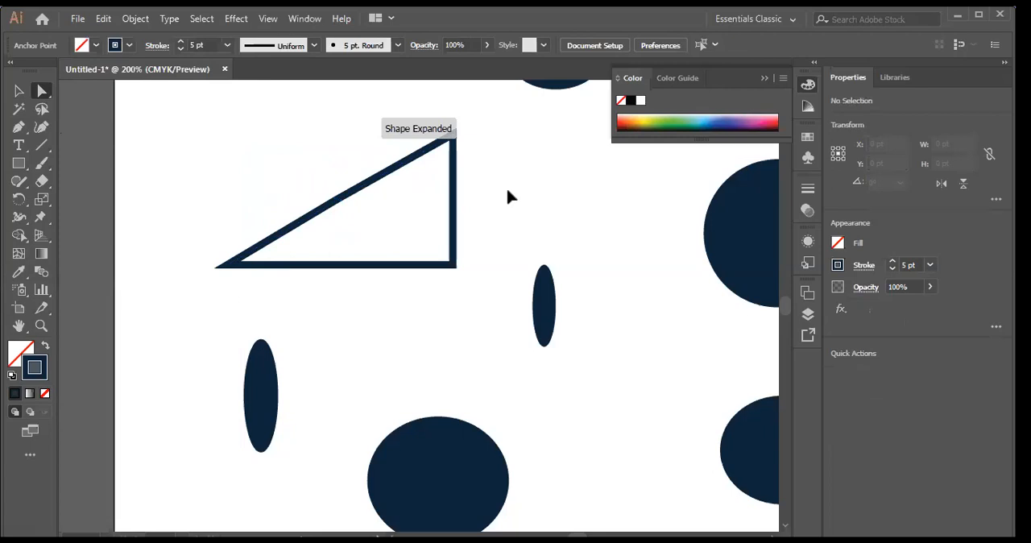
pyautogui.rightClick(21, 166)
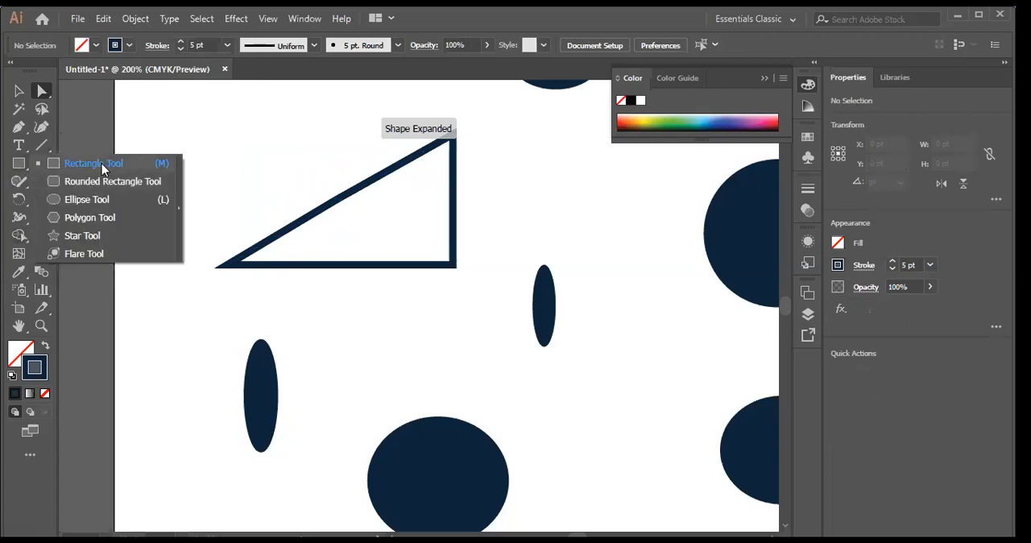
pyautogui.click(318, 146)
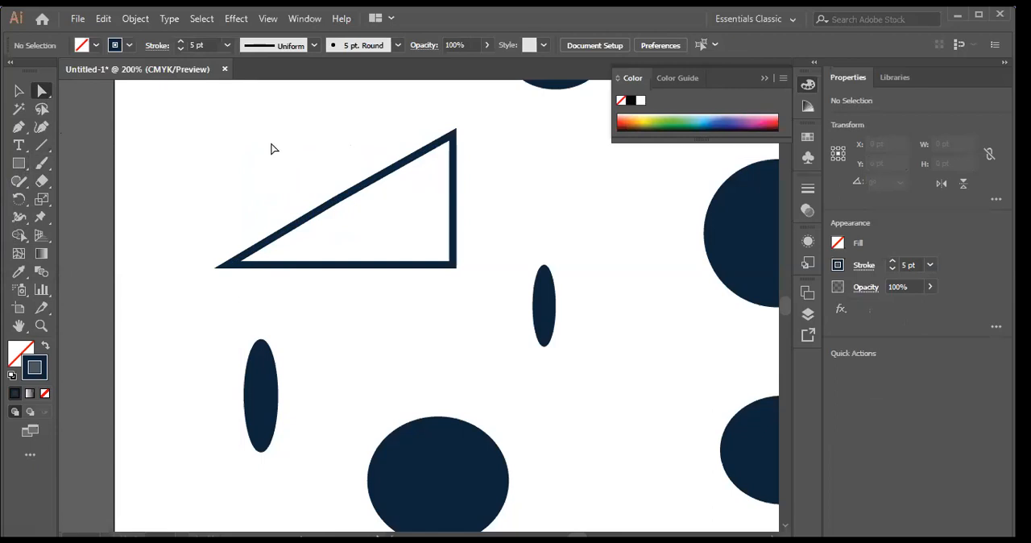
# Step: Select the whole outlined triangle and move it slightly up and to the left on the artboard
pyautogui.moveTo(253, 160); pyautogui.dragTo(290, 169)
pyautogui.click(338, 201)
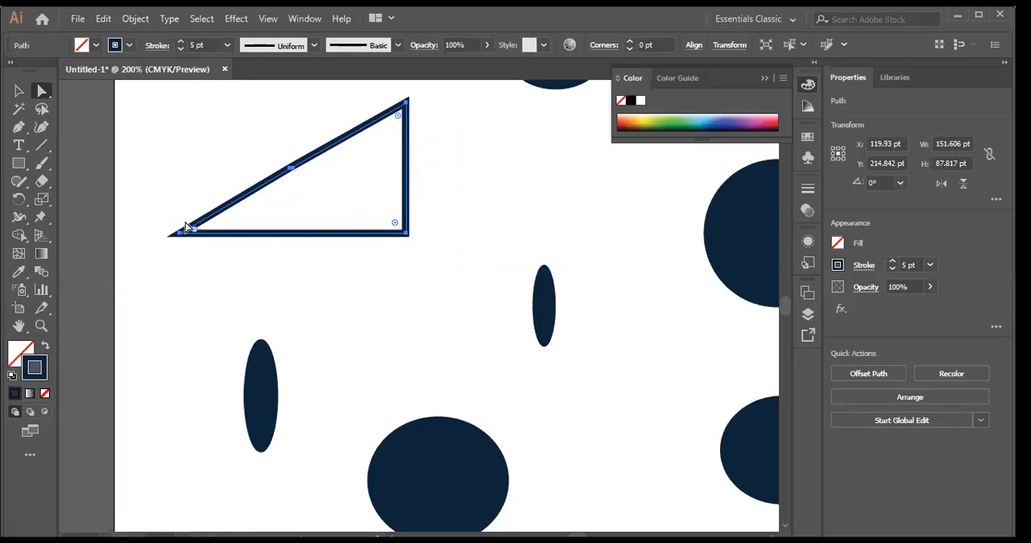
# Step: Try rounding all three corners of the triangle together with the live corner widgets, and undo the rounding
pyautogui.moveTo(399, 119); pyautogui.dragTo(343, 180)
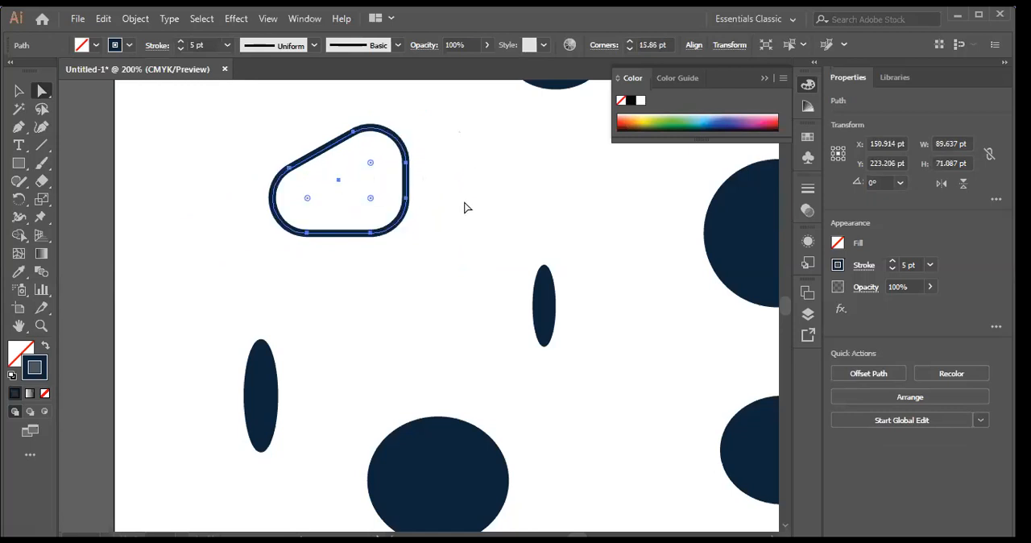
pyautogui.click(456, 180)
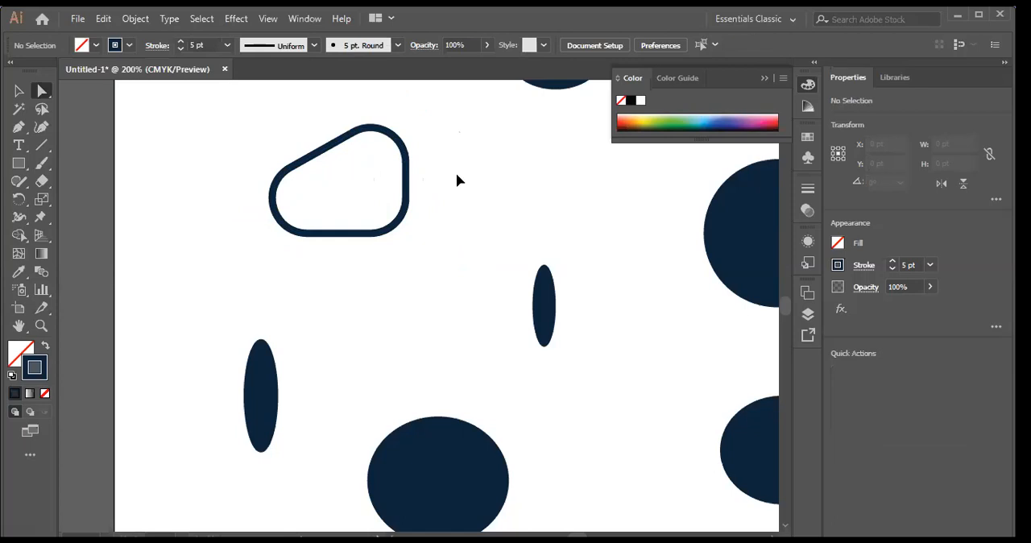
pyautogui.hotkey('ctrl', 'z')
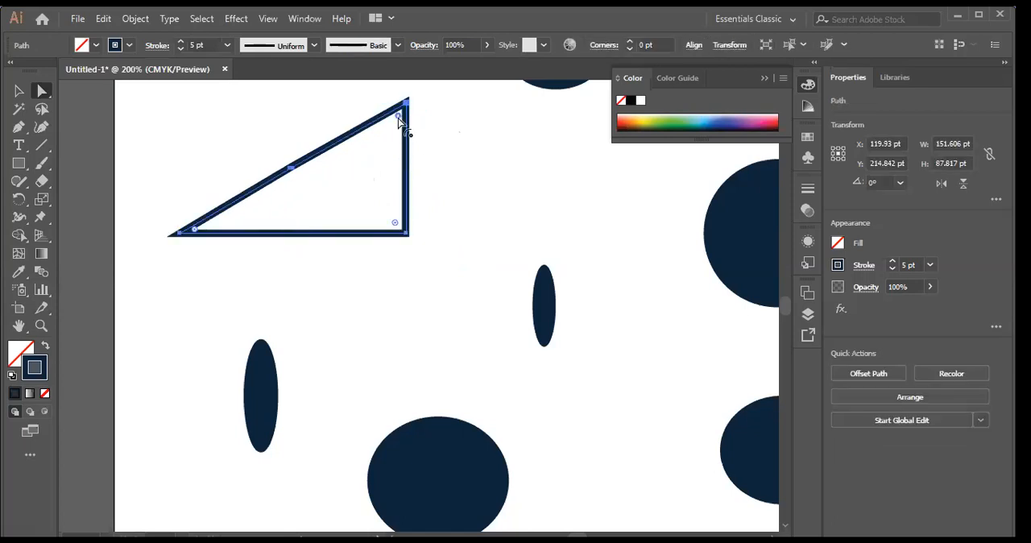
# Step: Round only the triangle's top-right corner with its live corner widget and deselect the shape
pyautogui.moveTo(399, 119); pyautogui.dragTo(356, 175)
pyautogui.click(524, 161)
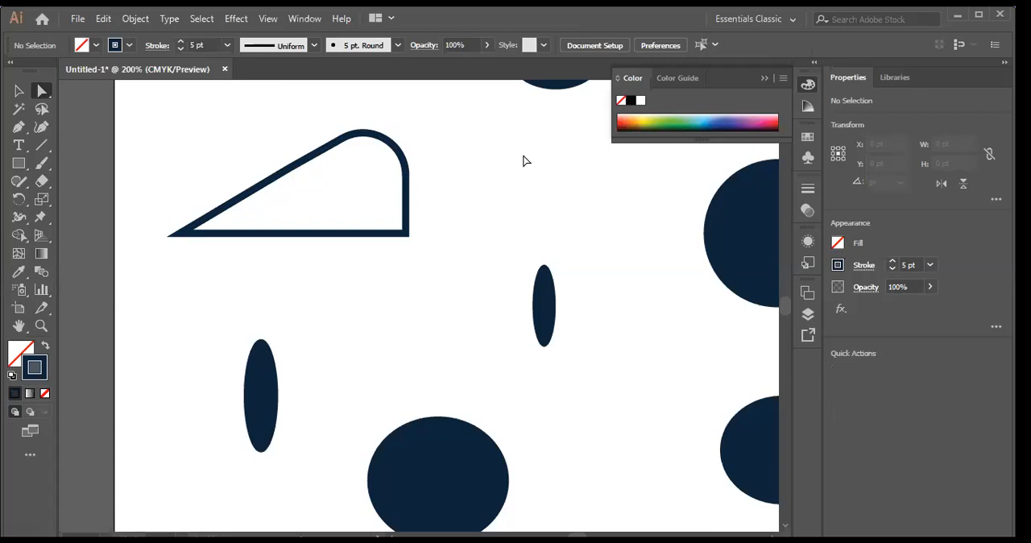
# Step: Round only the triangle's bottom-right corner to 31.89 pt with its live corner widget and deselect the shape
pyautogui.click(294, 170)
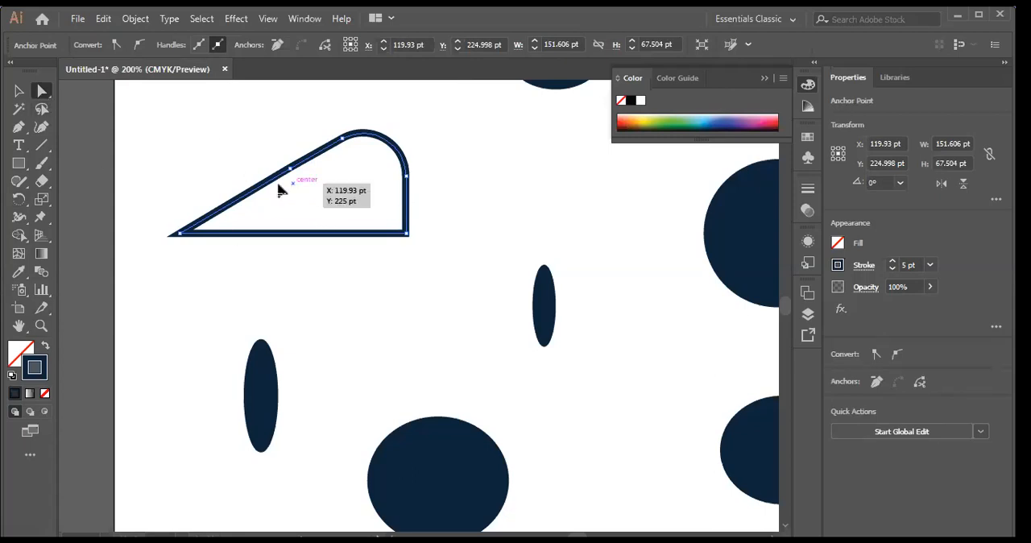
pyautogui.click(409, 236)
pyautogui.moveTo(394, 224); pyautogui.dragTo(345, 209)
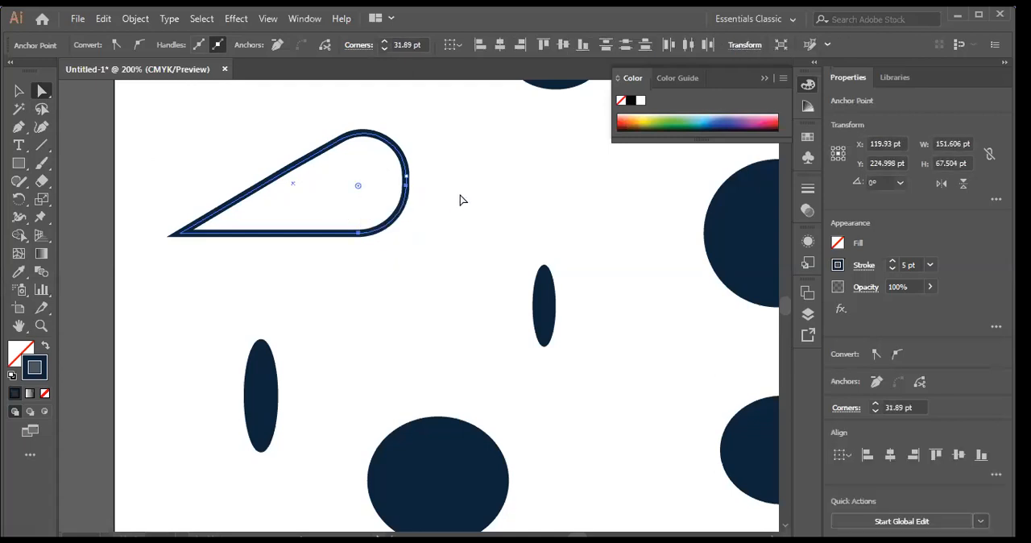
pyautogui.click(461, 199)
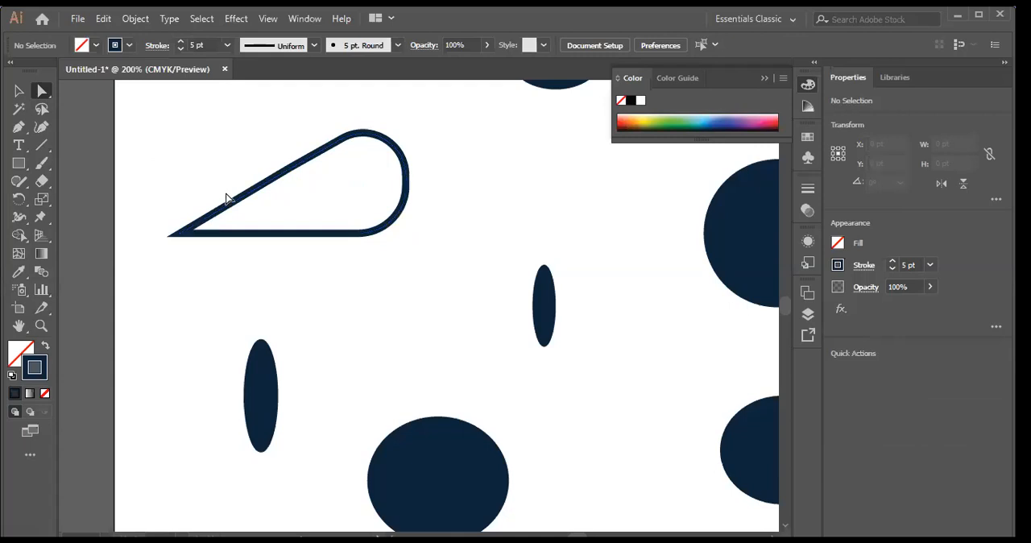
# Step: Round the triangle's sharp left corner to 20.27 pt with its live corner widget and deselect the shape
pyautogui.click(231, 233)
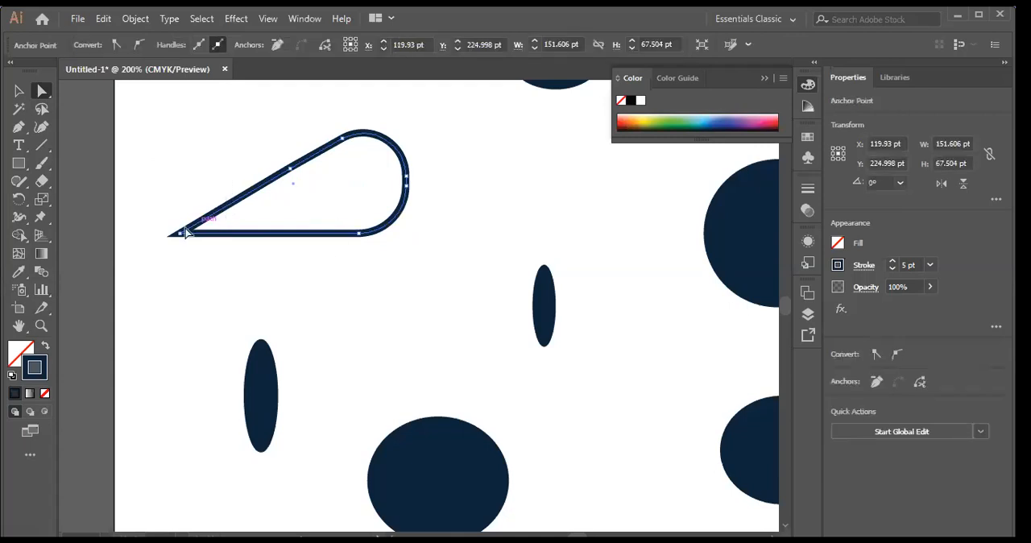
pyautogui.click(185, 233)
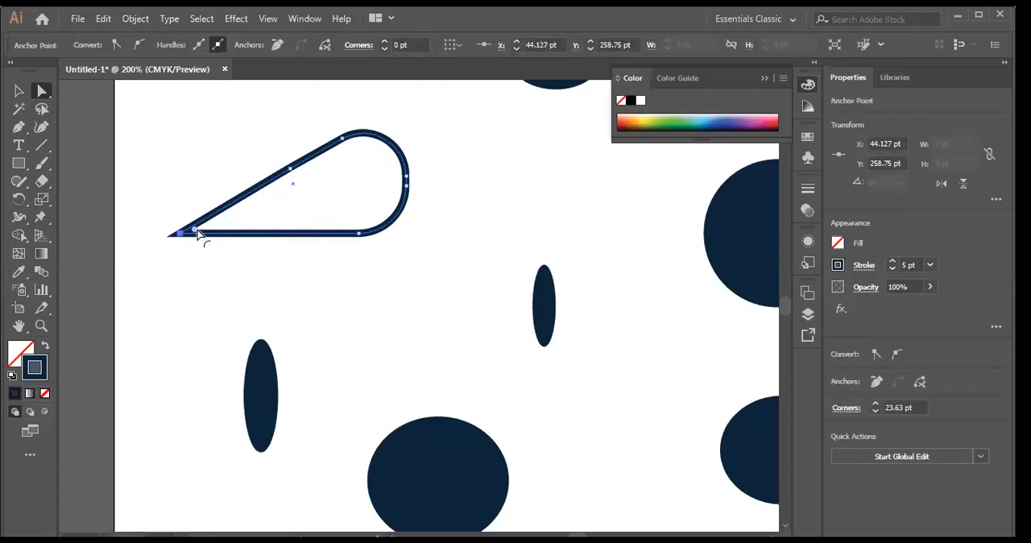
pyautogui.moveTo(198, 232); pyautogui.dragTo(295, 217)
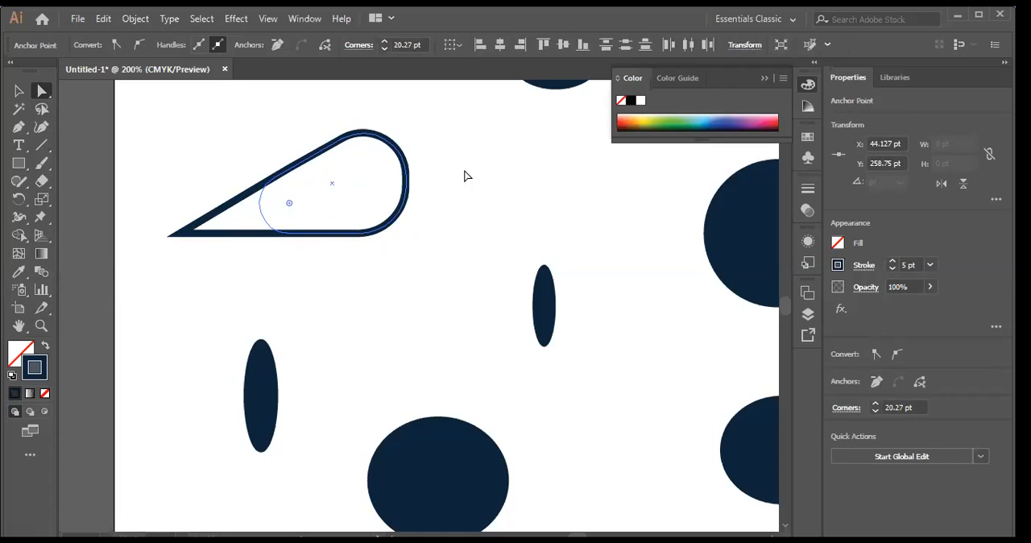
pyautogui.click(482, 220)
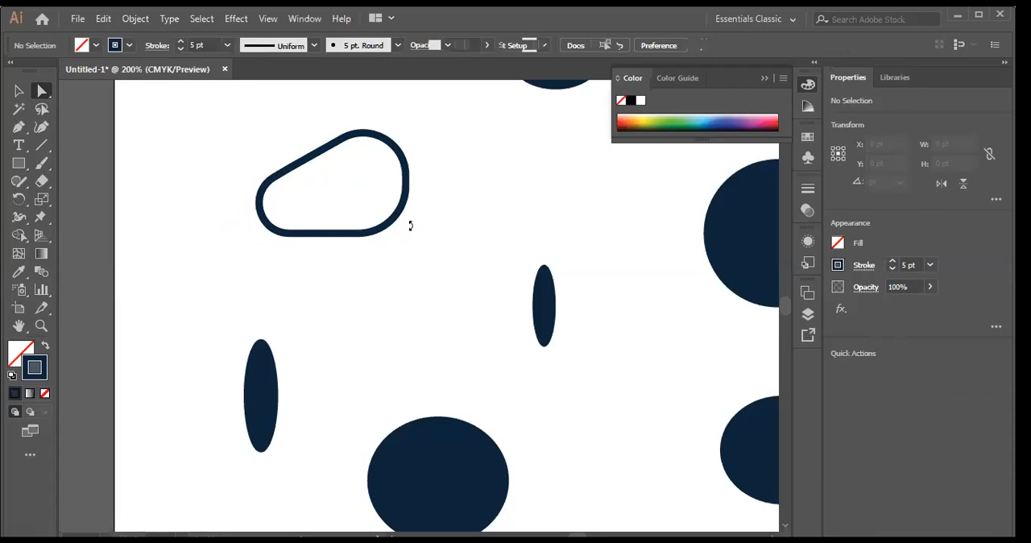
# Step: Undo the corner rounding, the move and the triangle edit to restore the original outlined rectangle
pyautogui.hotkey('ctrl', 'z')
pyautogui.hotkey('ctrl', 'z')
pyautogui.hotkey('ctrl', 'z')
pyautogui.hotkey('ctrl', 'z')
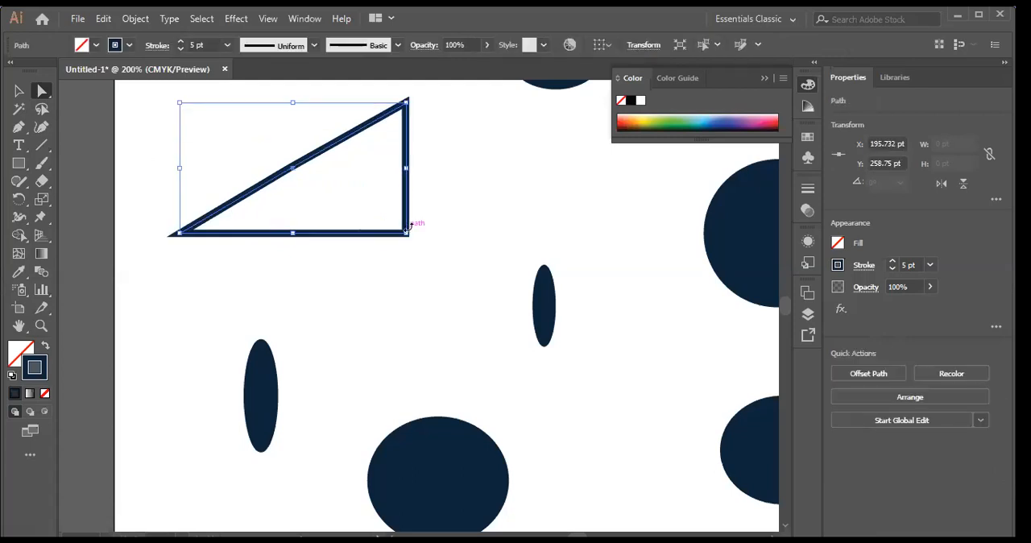
pyautogui.hotkey('ctrl', 'z')
pyautogui.hotkey('ctrl', 'z')
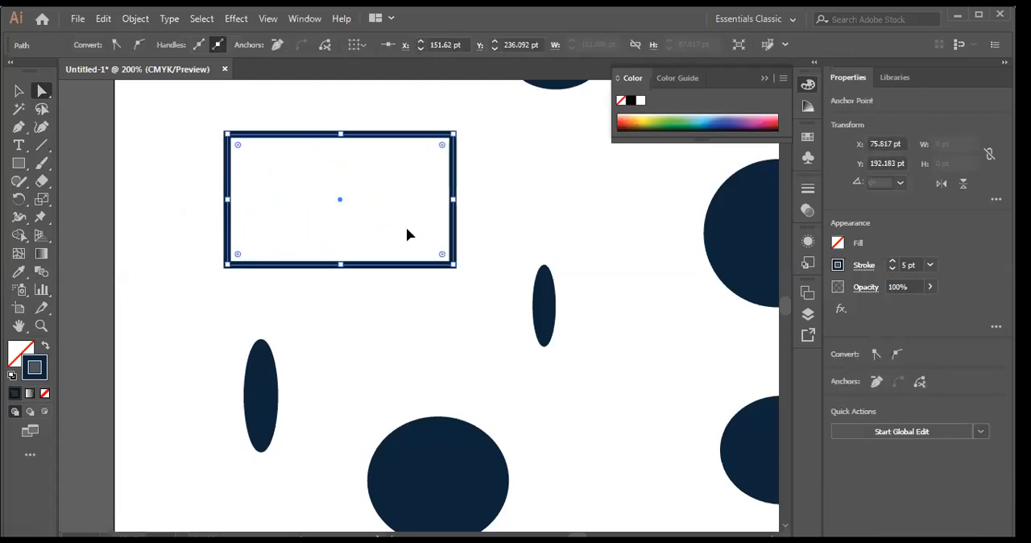
pyautogui.click(524, 191)
pyautogui.moveTo(204, 126); pyautogui.dragTo(456, 240)
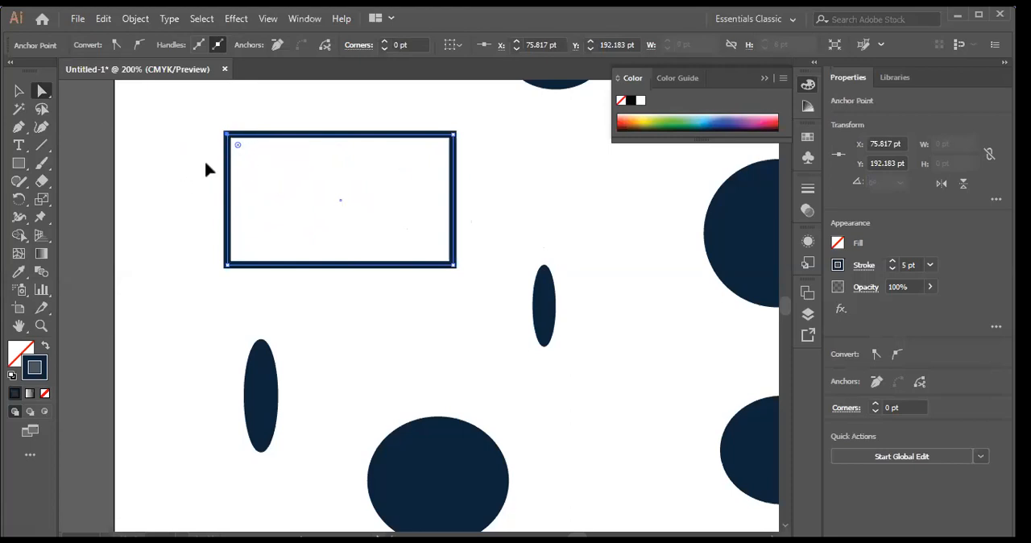
pyautogui.click(44, 93)
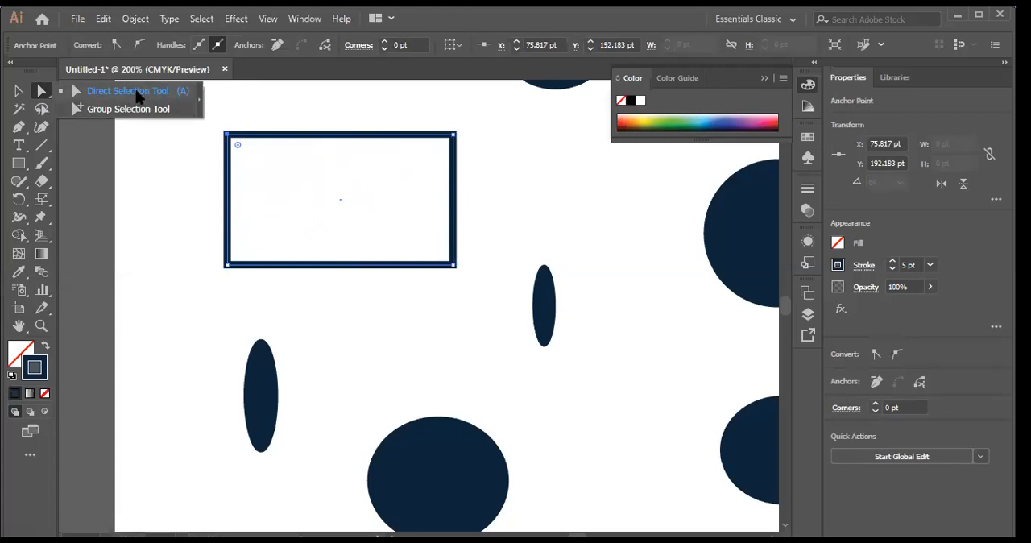
pyautogui.click(136, 92)
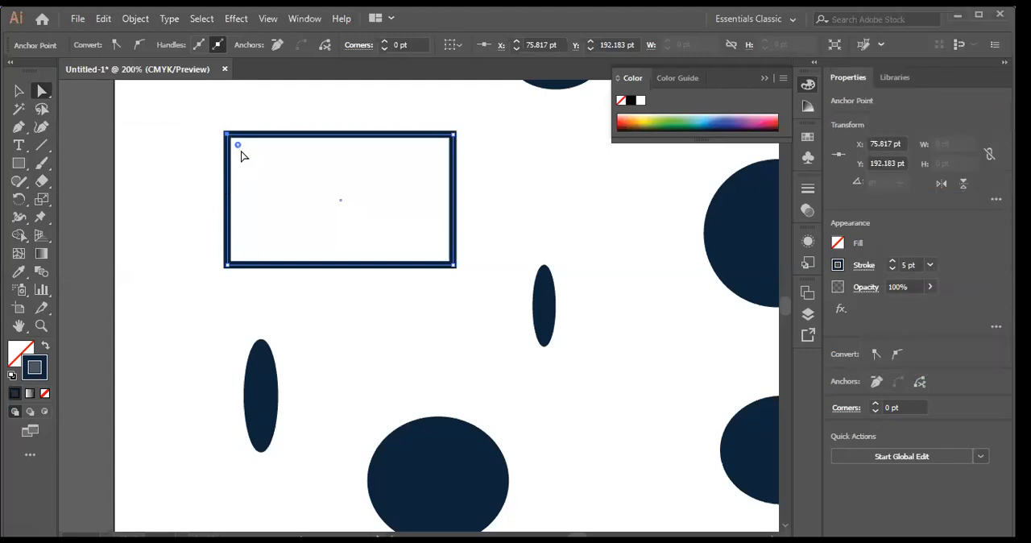
pyautogui.click(161, 150)
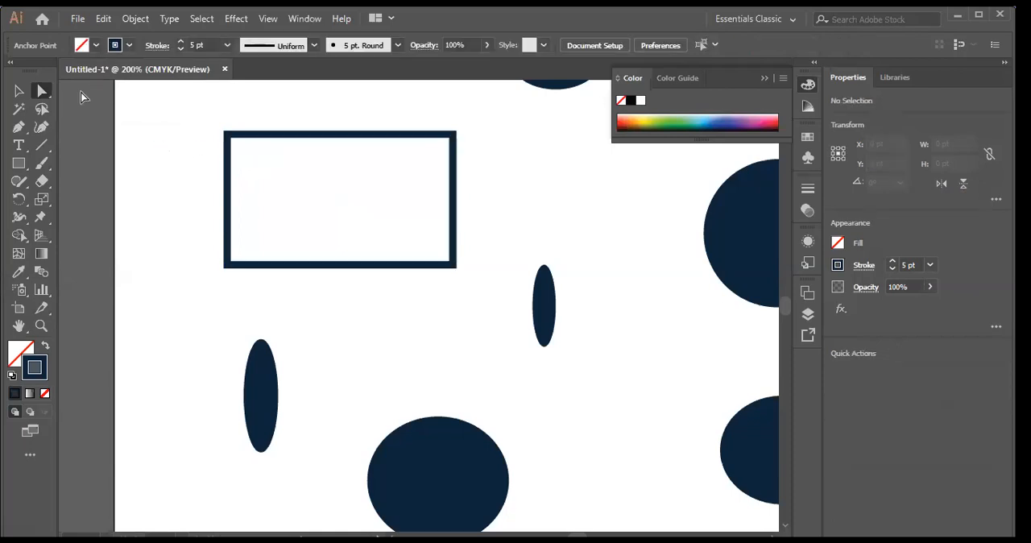
# Step: Select only the rectangle's top-left anchor point and round that corner to 37.01 pt with its live corner widget
pyautogui.moveTo(206, 112); pyautogui.dragTo(315, 209)
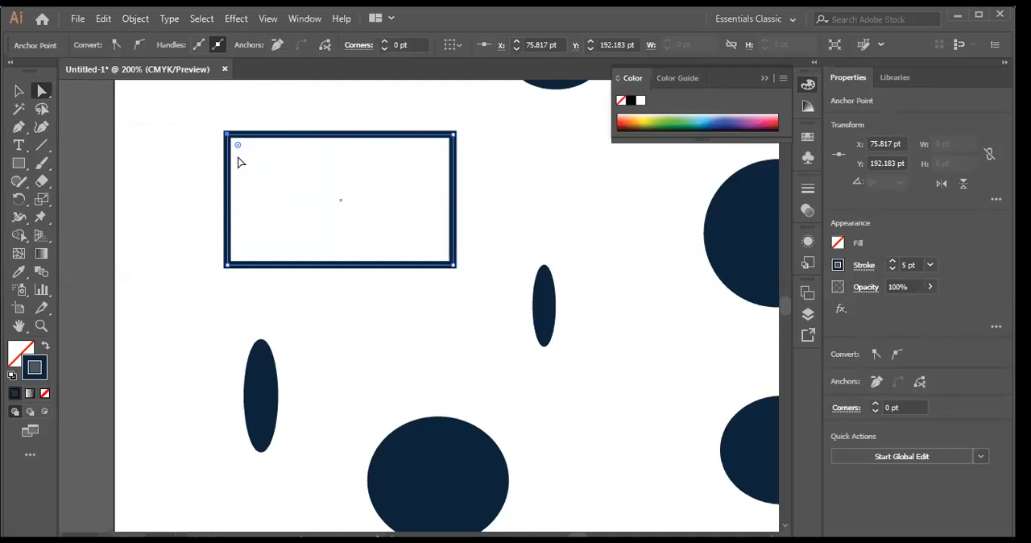
pyautogui.moveTo(240, 150); pyautogui.dragTo(411, 228)
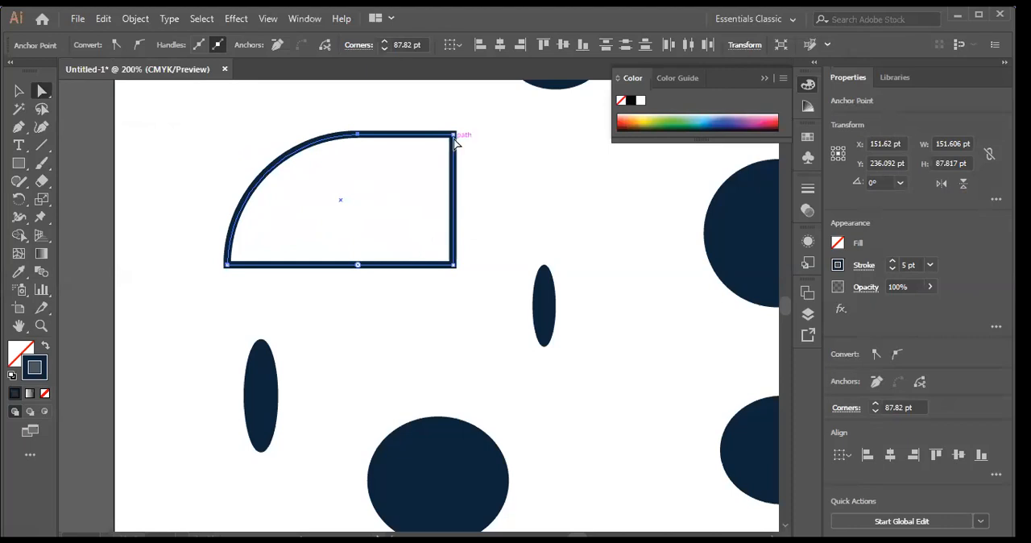
pyautogui.hotkey('ctrl', 'z')
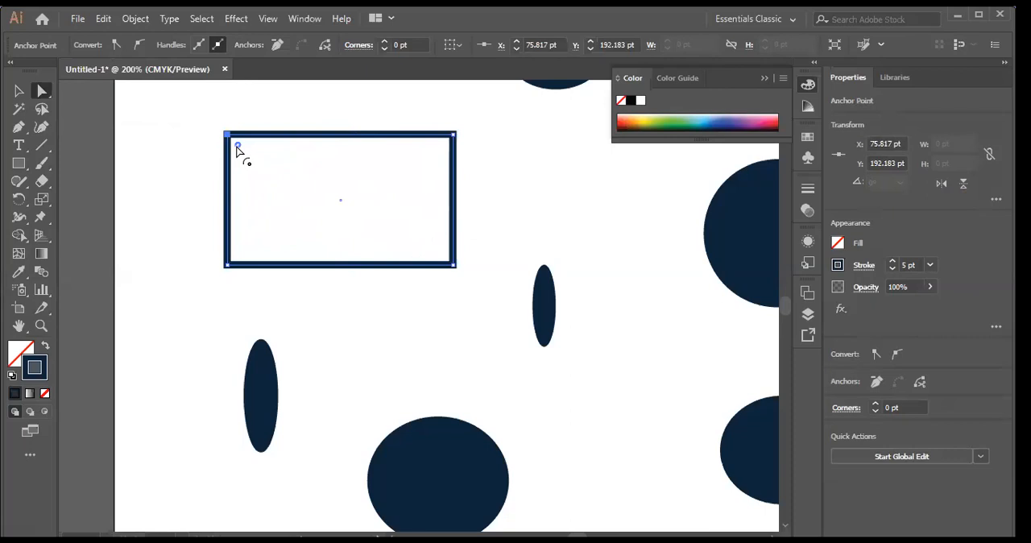
pyautogui.moveTo(237, 146); pyautogui.dragTo(289, 197)
pyautogui.moveTo(283, 194); pyautogui.dragTo(282, 189)
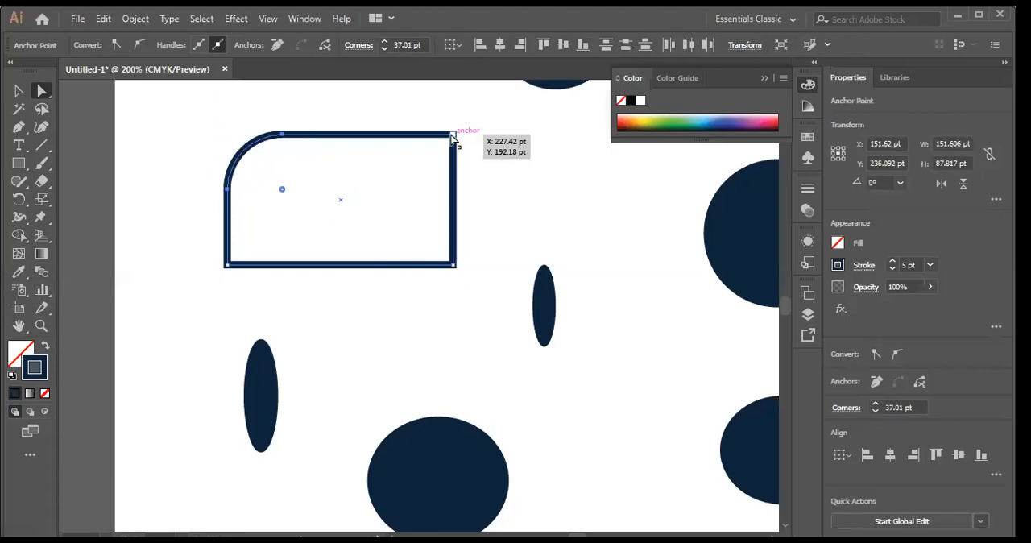
# Step: Round the rectangle's top-right corner to match the top-left one and deselect the shape
pyautogui.click(454, 137)
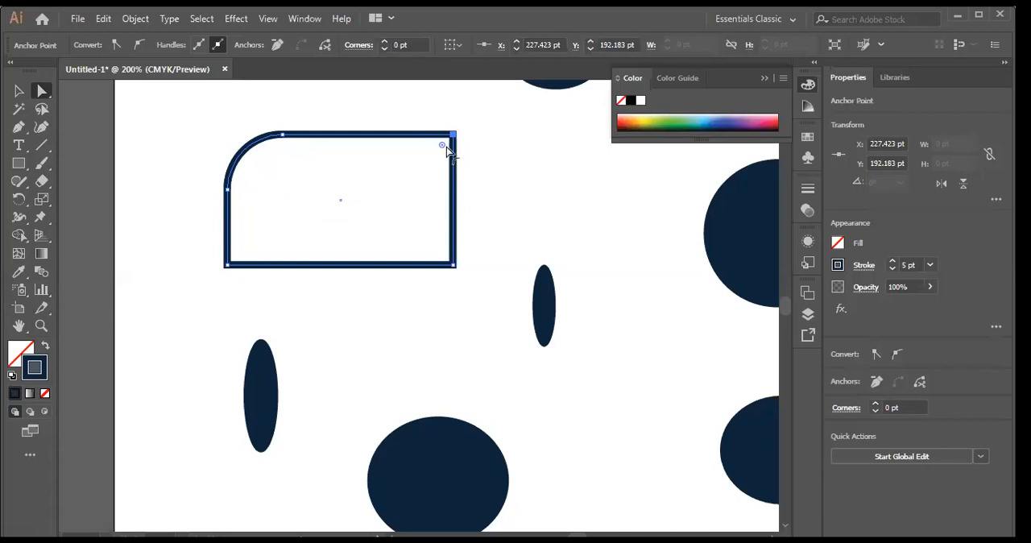
pyautogui.moveTo(442, 148); pyautogui.dragTo(386, 179)
pyautogui.click(511, 161)
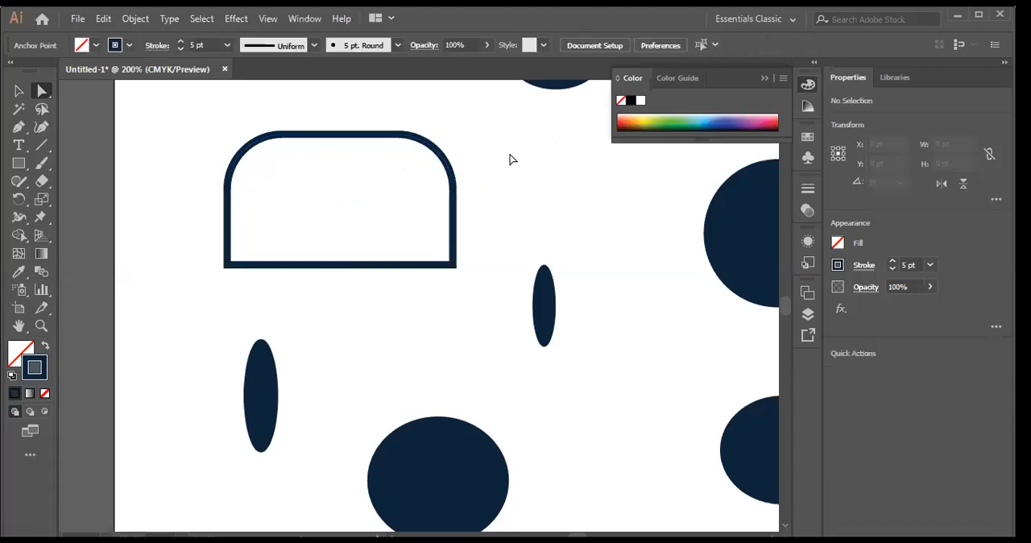
# Step: Round the rectangle's bottom-right corner to 15.77 pt and its bottom-left corner by a similar amount
pyautogui.click(451, 265)
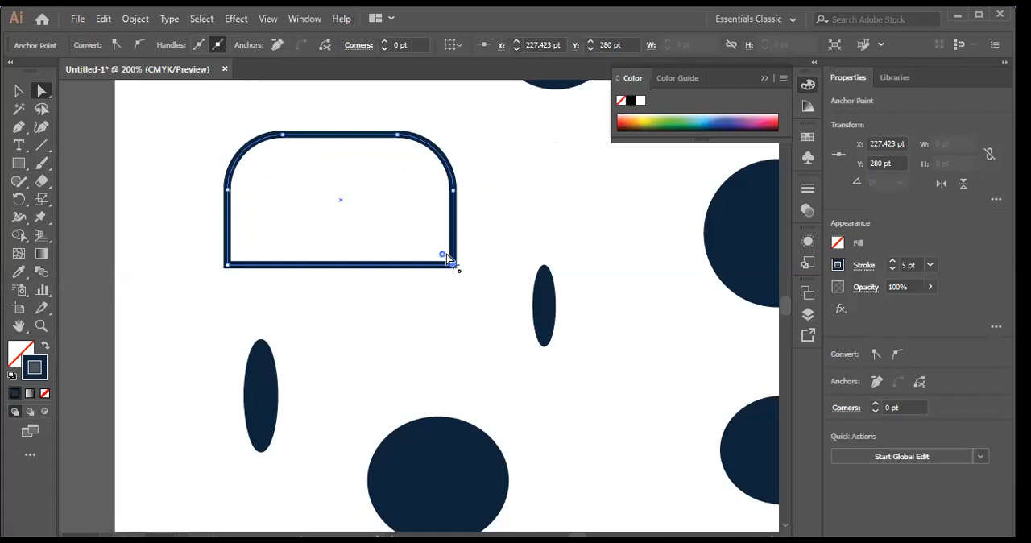
pyautogui.moveTo(444, 256); pyautogui.dragTo(427, 243)
pyautogui.click(229, 269)
pyautogui.moveTo(238, 256); pyautogui.dragTo(247, 245)
pyautogui.click(525, 219)
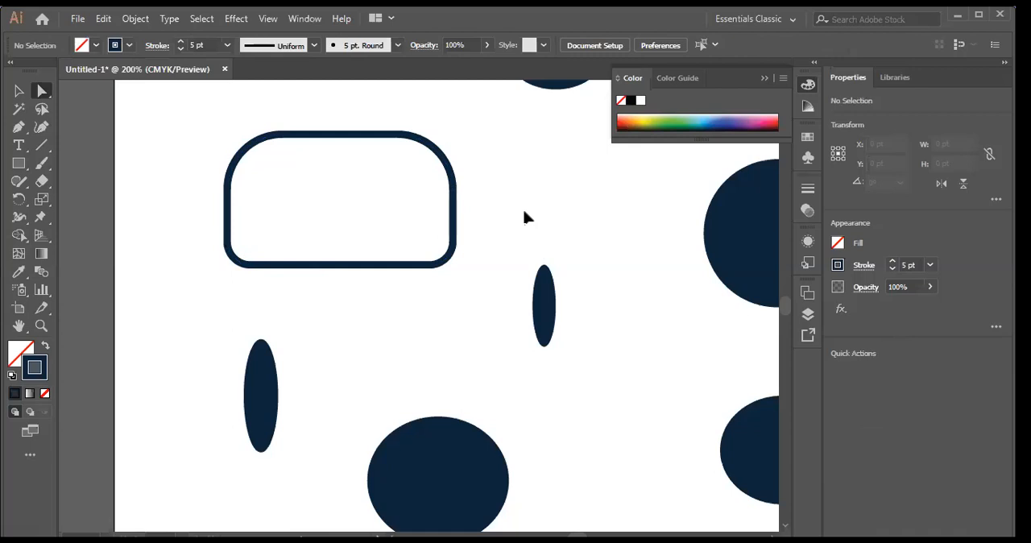
# Step: Draw a small rectangle about 34 by 15 pt inside the rounded shape near its left edge, keeping only one
pyautogui.click(19, 163)
pyautogui.moveTo(239, 182)
pyautogui.mouseDown()
pyautogui.moveTo(292, 206)
pyautogui.moveTo(333, 195)
pyautogui.moveTo(380, 208)
pyautogui.mouseUp()
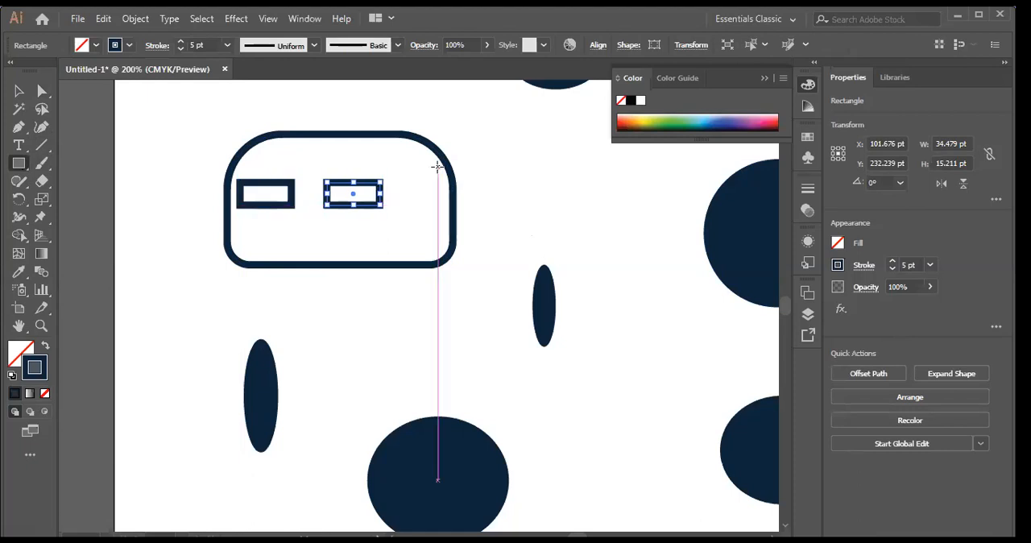
pyautogui.hotkey('ctrl', 'z')
pyautogui.press('v')
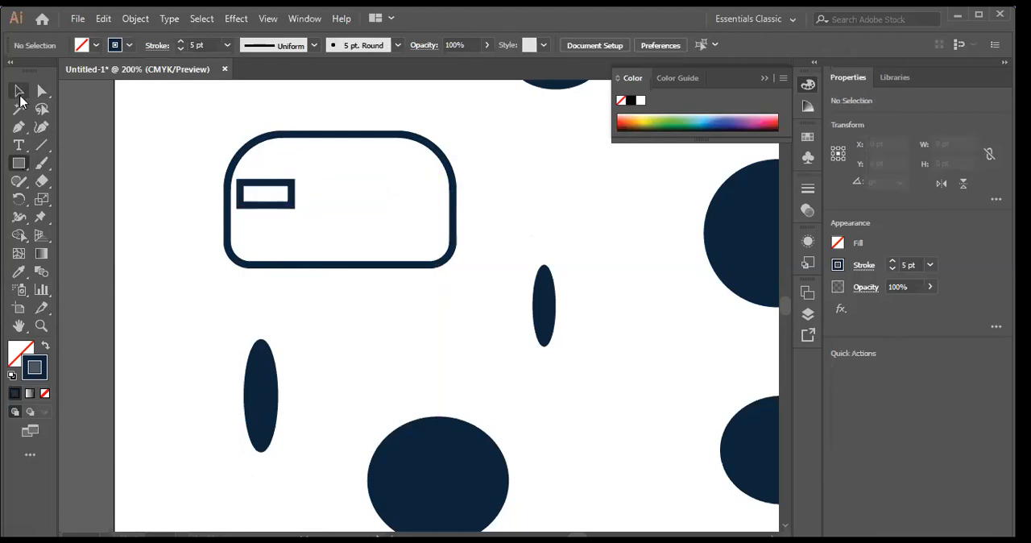
# Step: Try duplicating the small rectangle towards the centre of the rounded shape
pyautogui.click(260, 186)
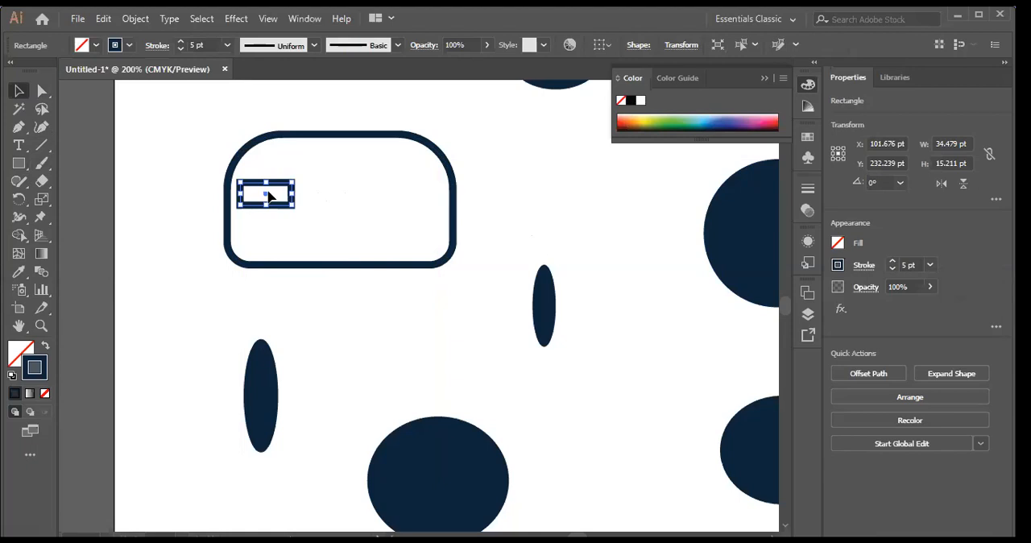
pyautogui.click(269, 198)
pyautogui.click(186, 202)
pyautogui.rightClick(129, 220)
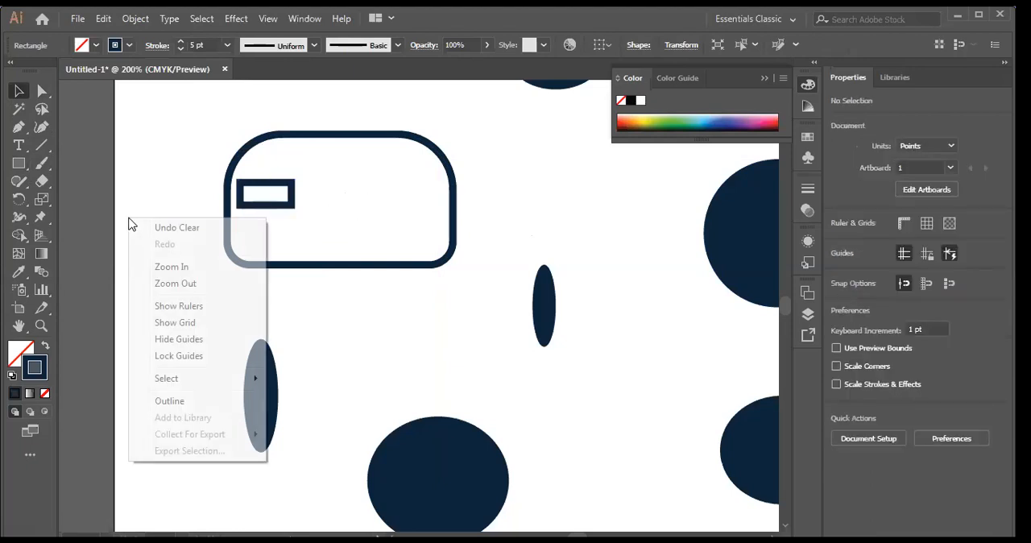
pyautogui.click(294, 192)
pyautogui.click(294, 185)
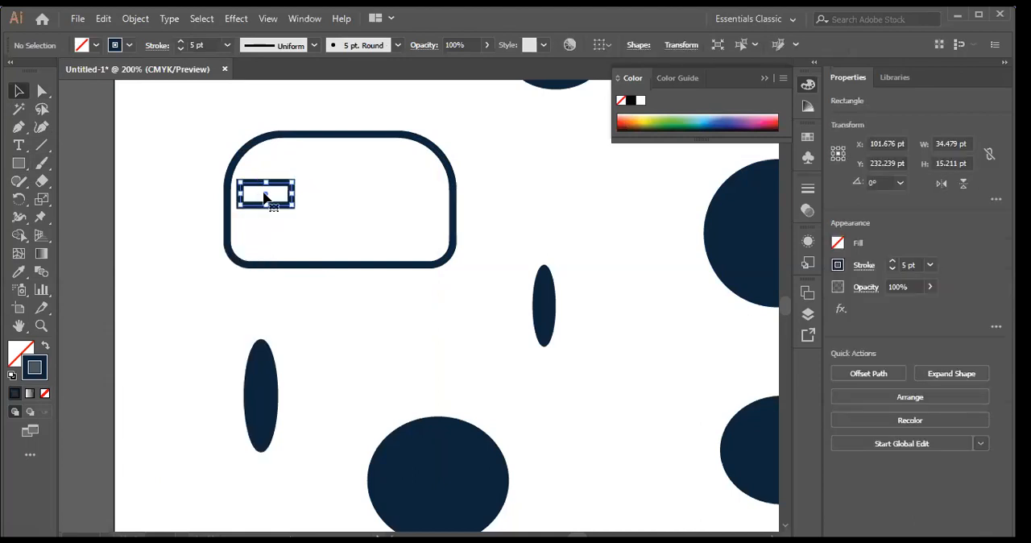
pyautogui.moveTo(270, 204); pyautogui.dragTo(342, 208)
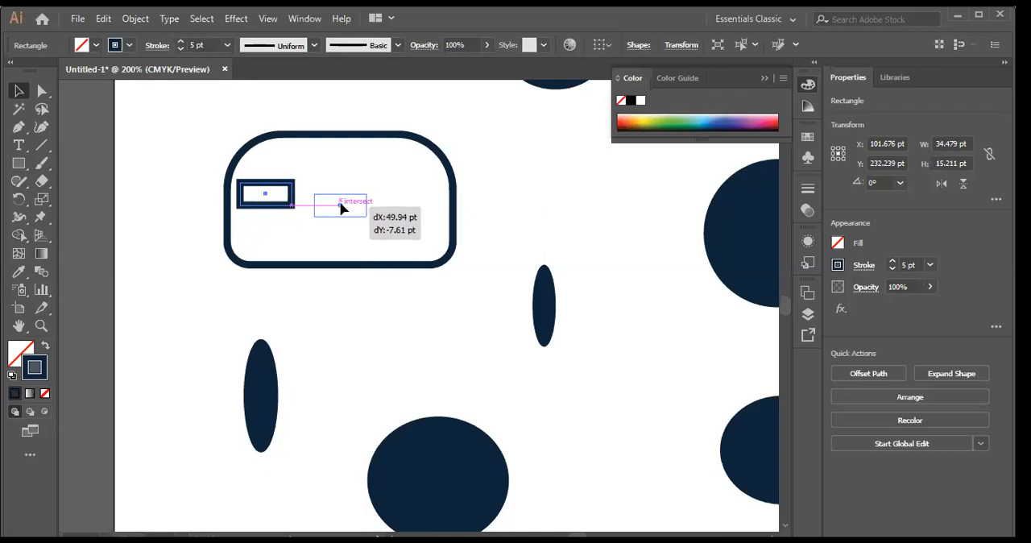
pyautogui.moveTo(341, 208); pyautogui.dragTo(261, 194)
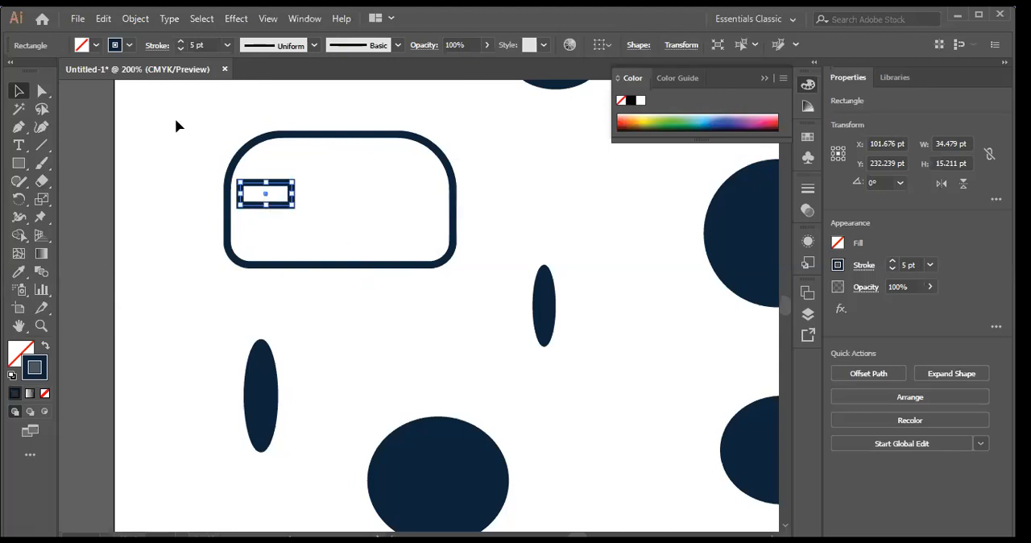
pyautogui.click(159, 166)
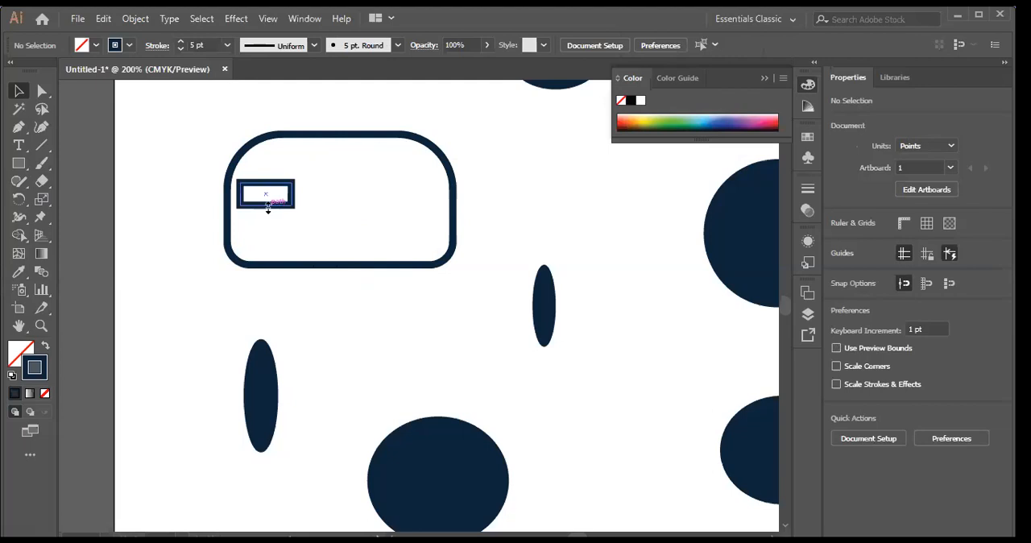
# Step: Duplicate the small rectangle twice to the right at equal spacing, forming a level row of three inside the rounded shape
pyautogui.click(268, 203)
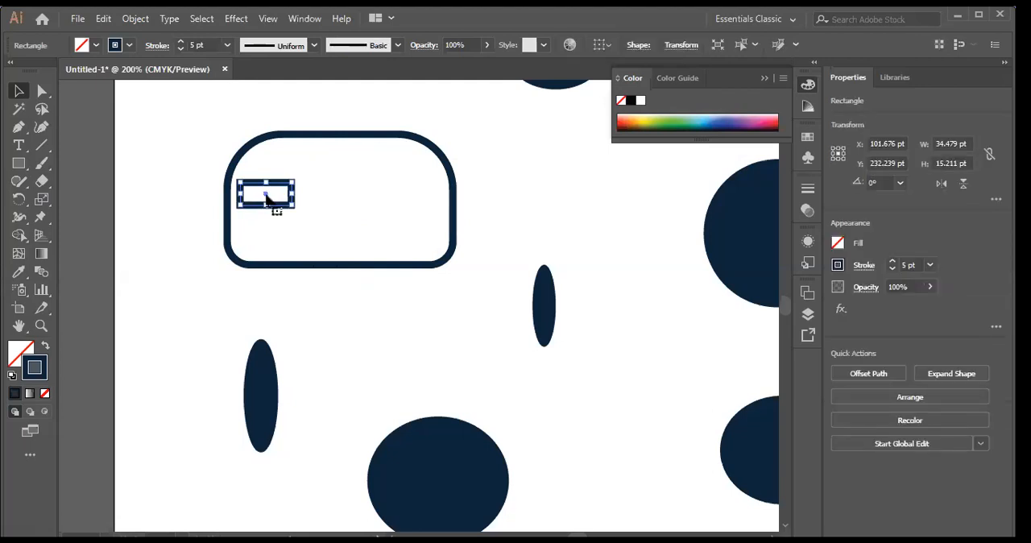
pyautogui.moveTo(268, 197); pyautogui.dragTo(340, 198)
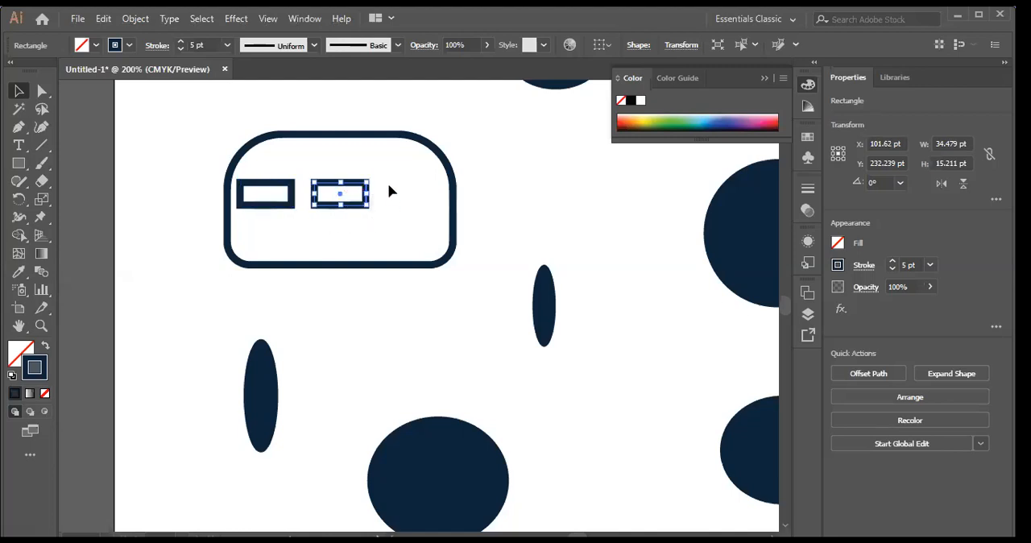
pyautogui.moveTo(340, 198); pyautogui.dragTo(413, 198)
pyautogui.click(342, 200)
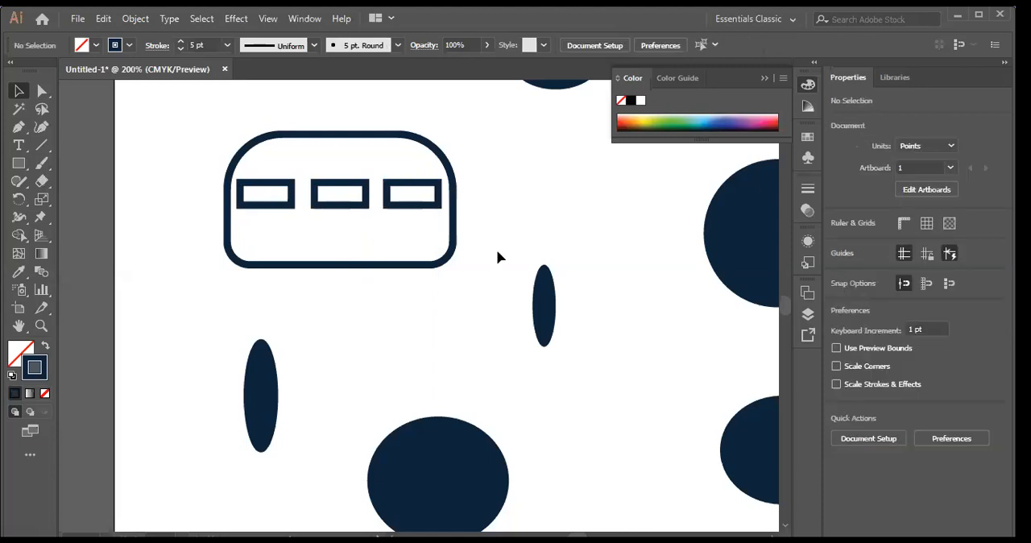
# Step: Draw a circle about 32 pt in diameter as a wheel, centred on the body's bottom edge near its left end
pyautogui.click(25, 166)
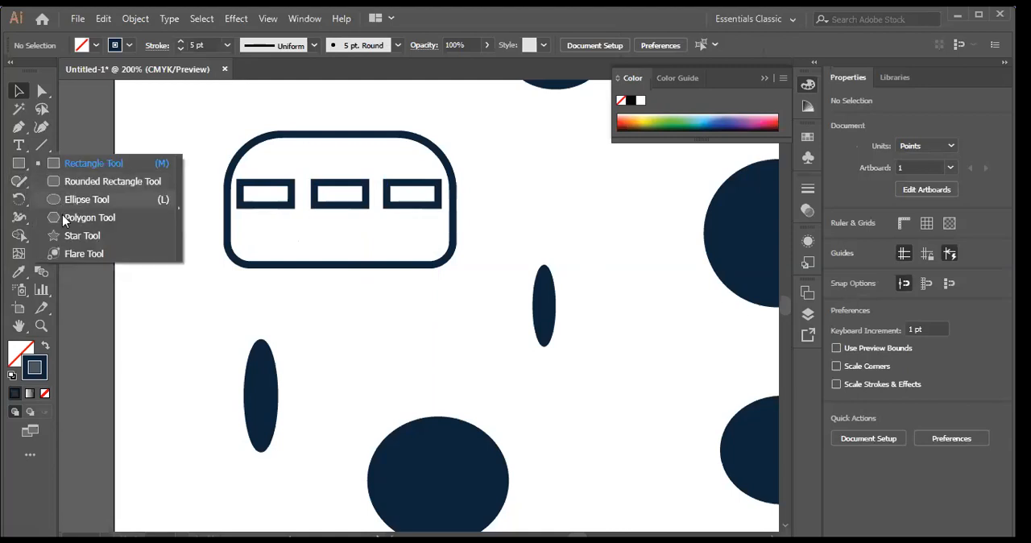
pyautogui.click(60, 198)
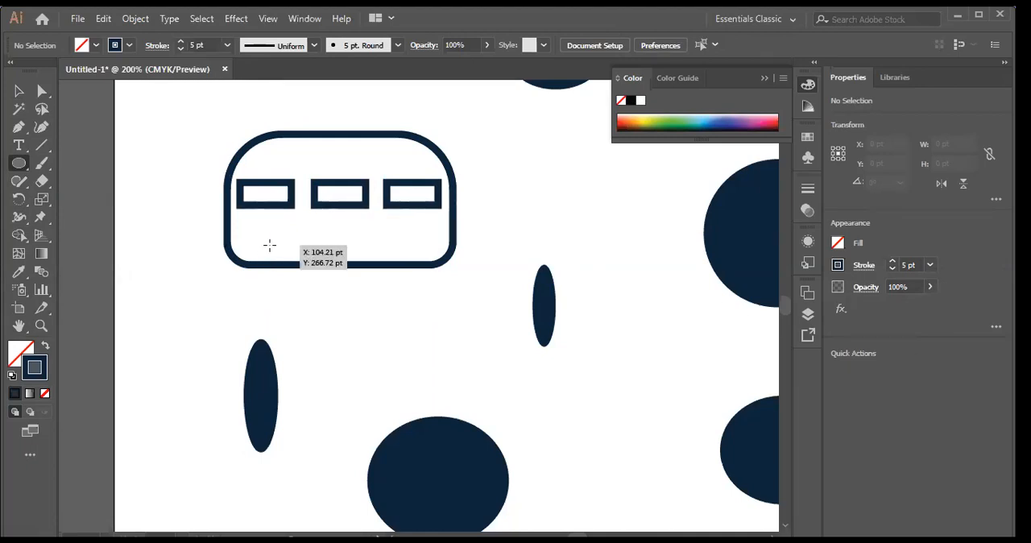
pyautogui.moveTo(261, 239); pyautogui.dragTo(302, 287)
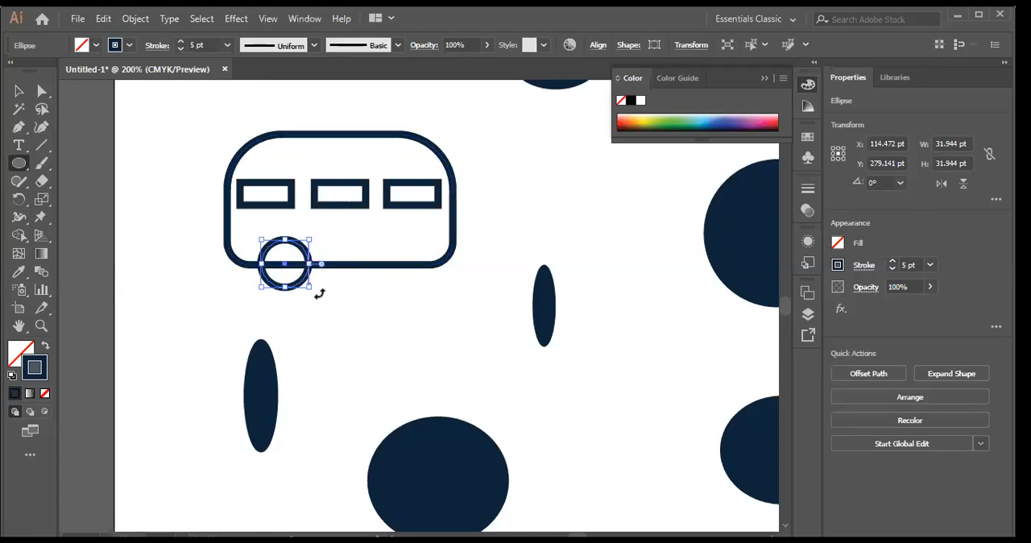
pyautogui.press('v')
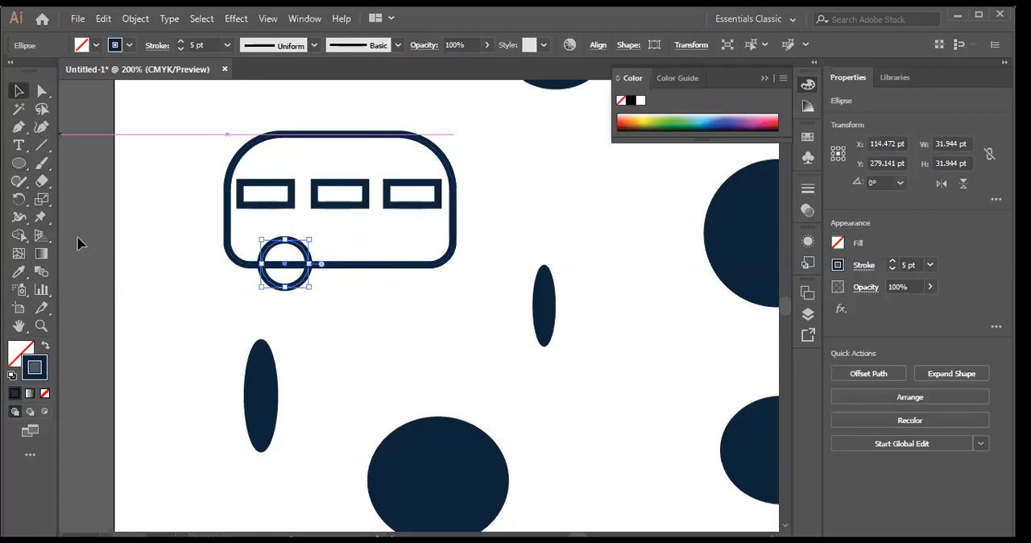
pyautogui.click(297, 314)
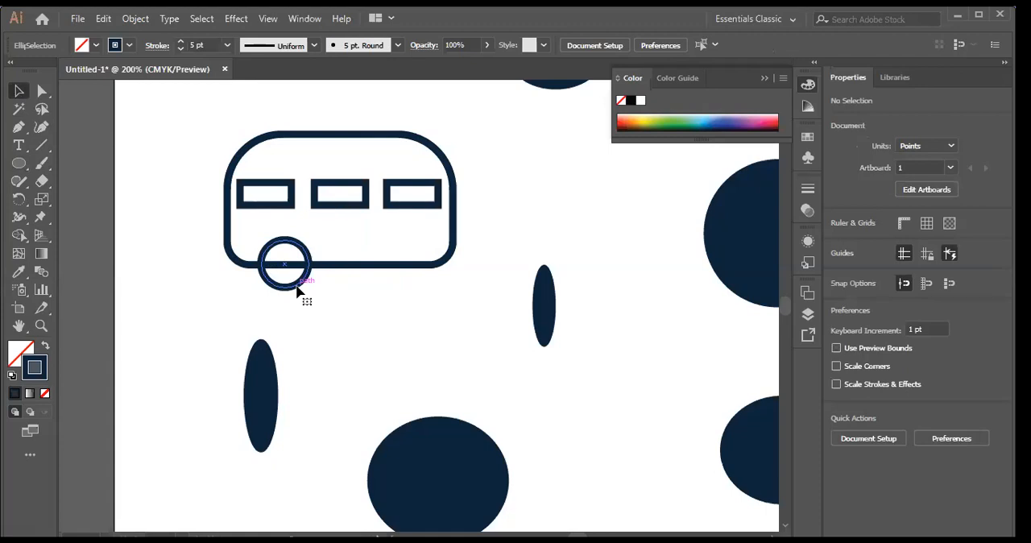
# Step: Send the wheel circle to the back of the stacking order
pyautogui.rightClick(299, 291)
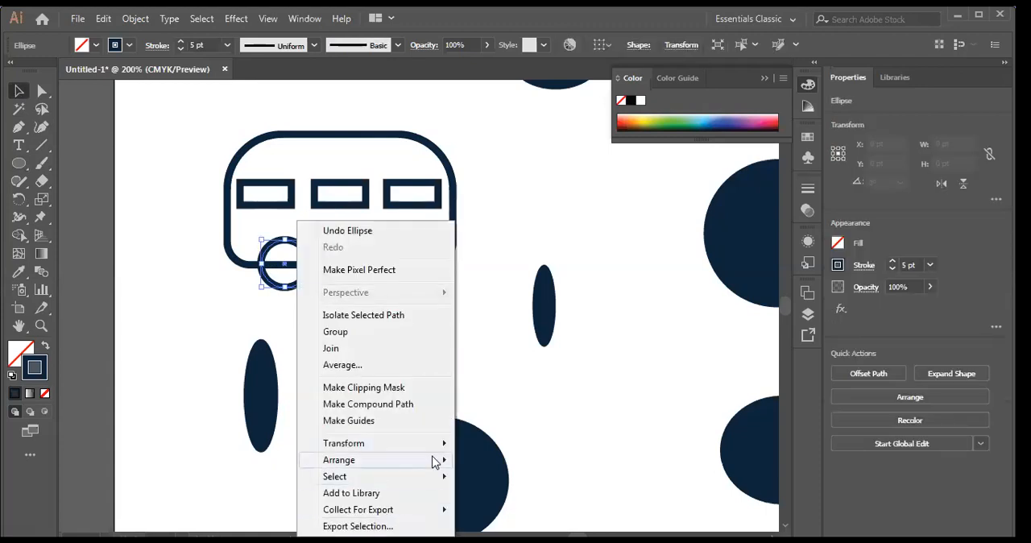
pyautogui.moveTo(435, 459)
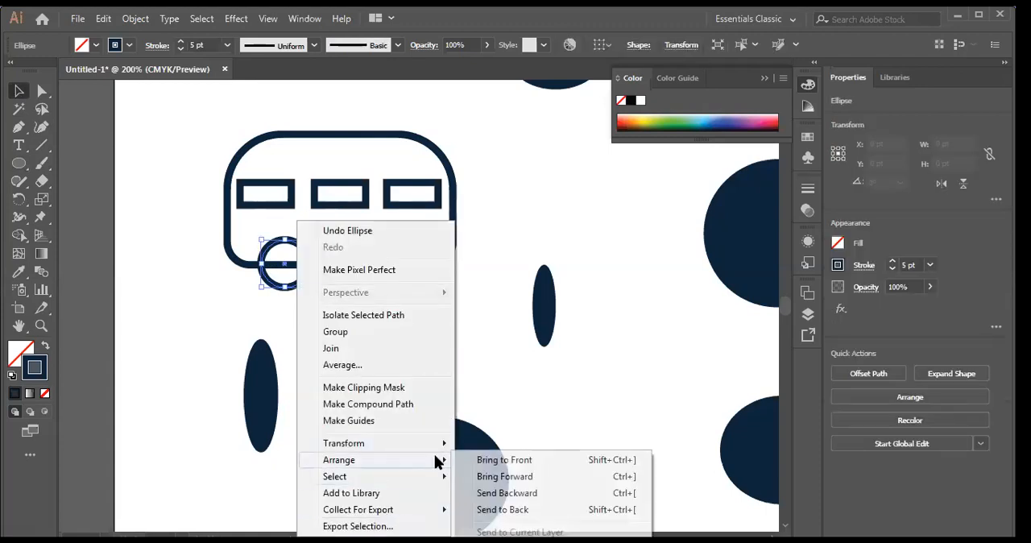
pyautogui.click(522, 511)
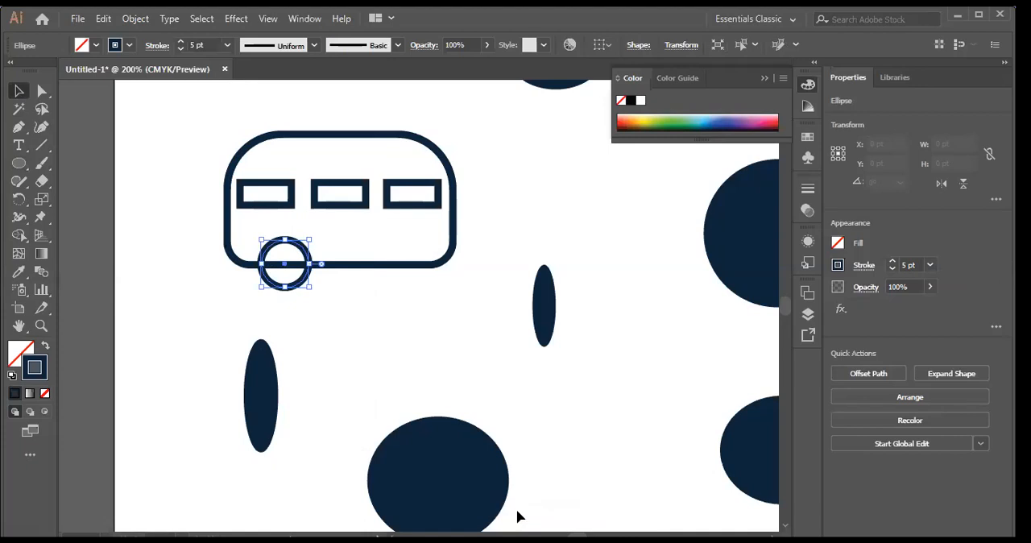
pyautogui.click(359, 232)
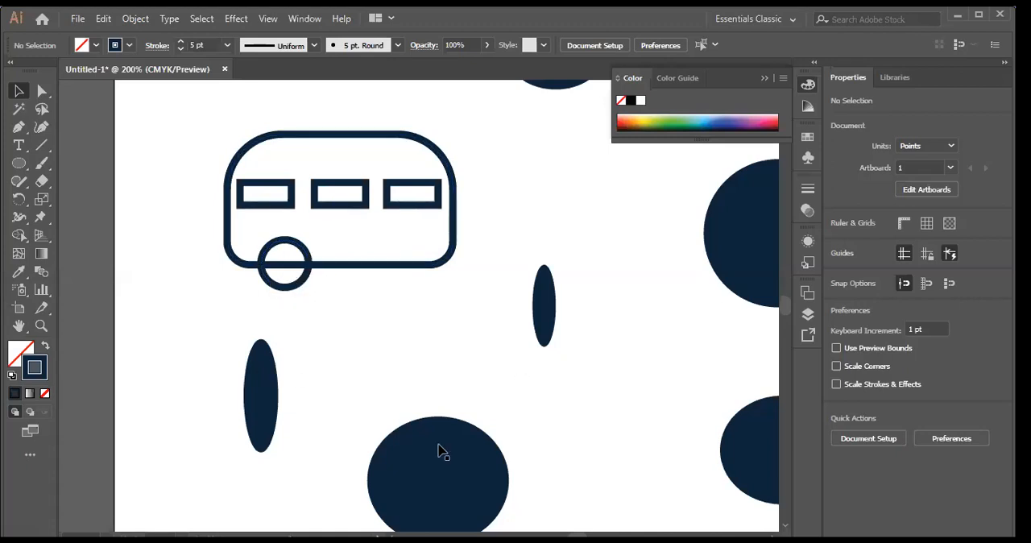
# Step: Duplicate the wheel about 77 pt to the right along the body's bottom edge
pyautogui.click(306, 279)
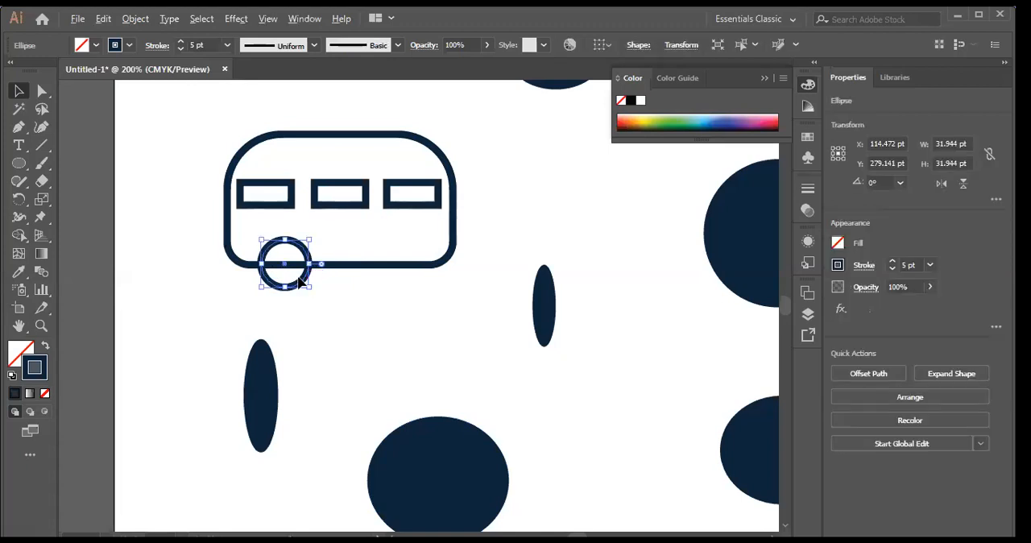
pyautogui.moveTo(308, 274); pyautogui.dragTo(419, 274)
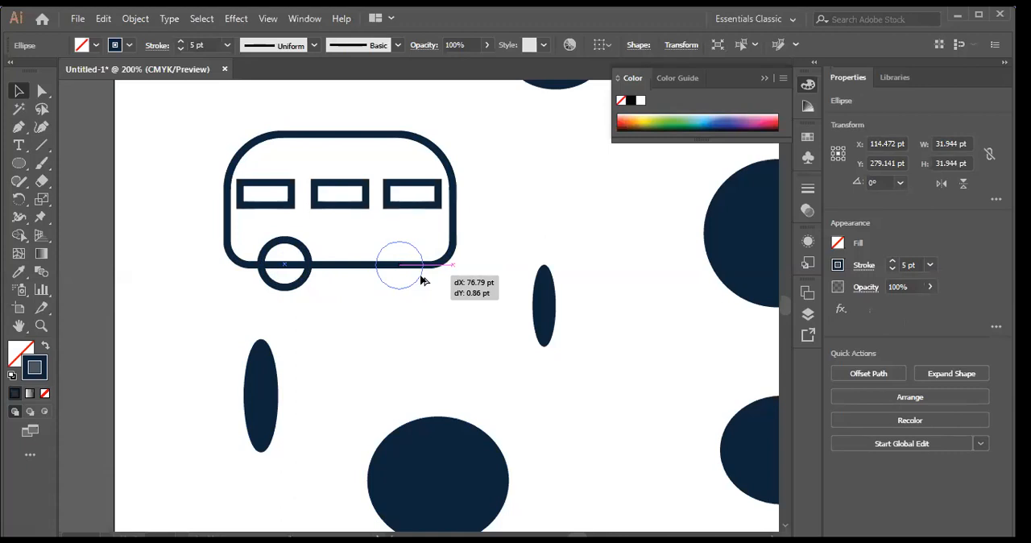
pyautogui.moveTo(421, 278); pyautogui.dragTo(421, 278)
pyautogui.click(494, 266)
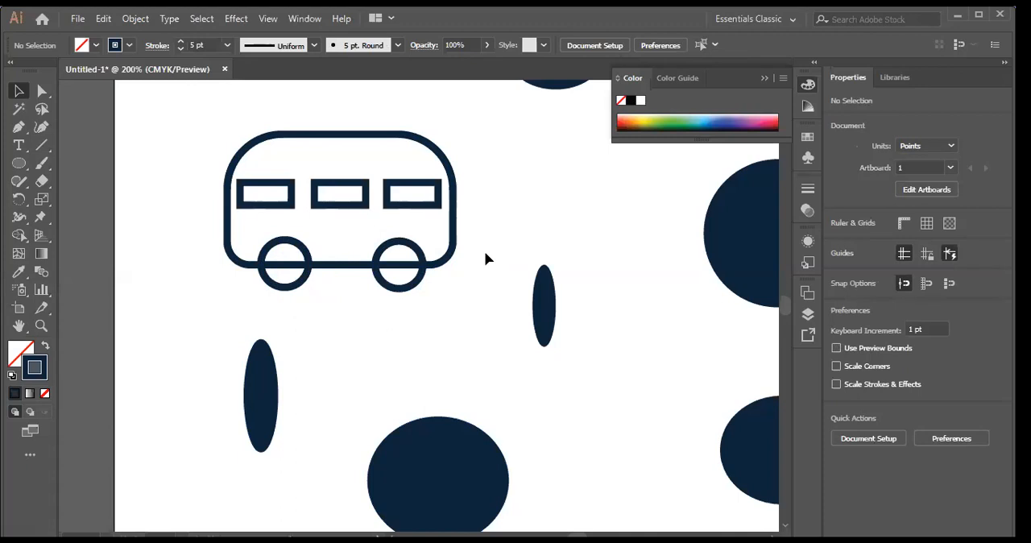
# Step: Draw a horizontal line about 133 pt long between the windows and the wheels, and set its stroke to 4 pt
pyautogui.click(46, 151)
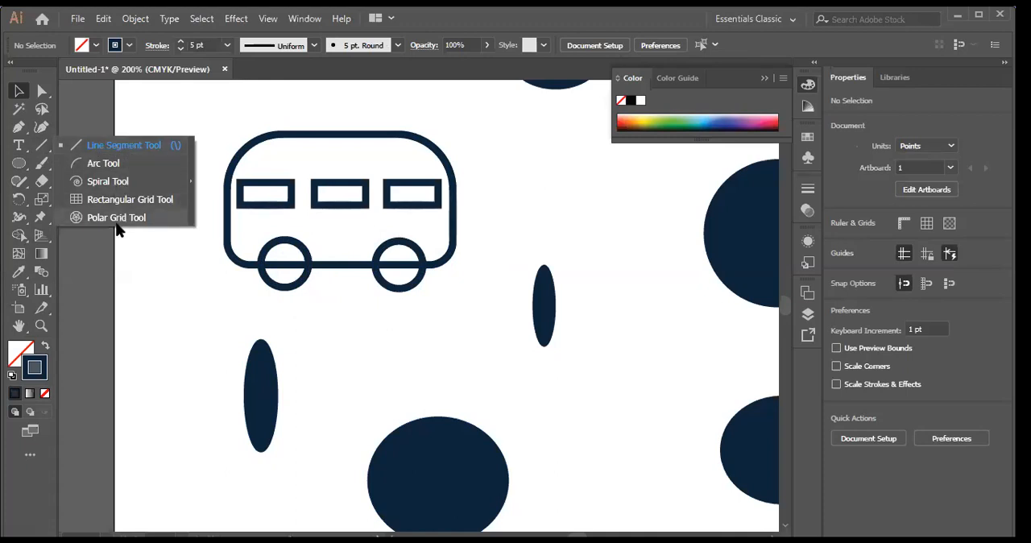
pyautogui.click(121, 146)
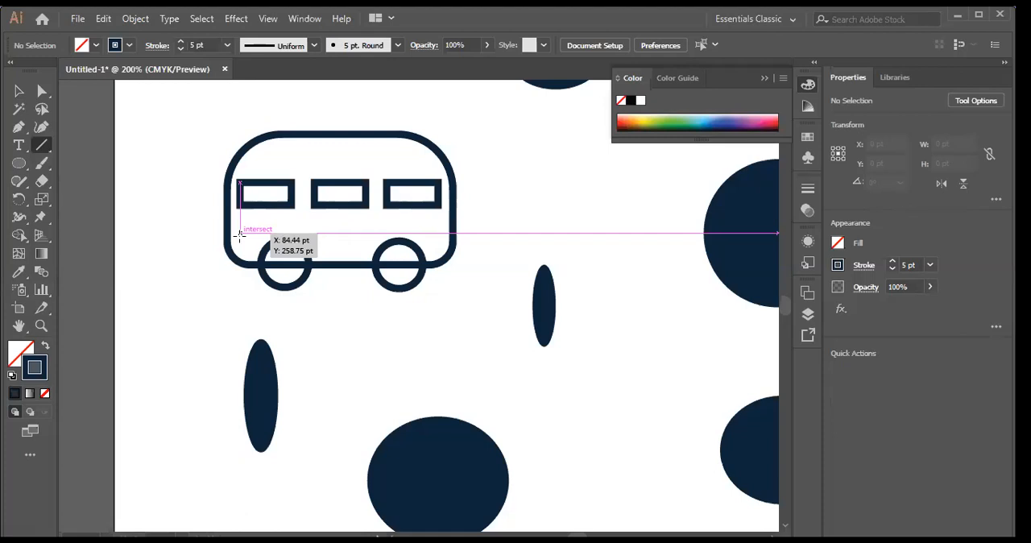
pyautogui.moveTo(239, 234); pyautogui.dragTo(437, 236)
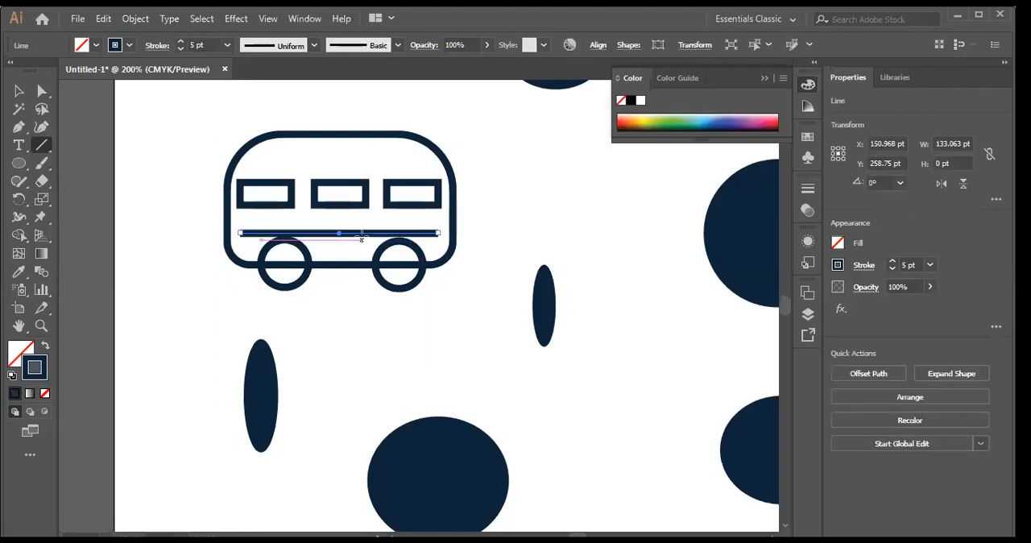
pyautogui.click(226, 46)
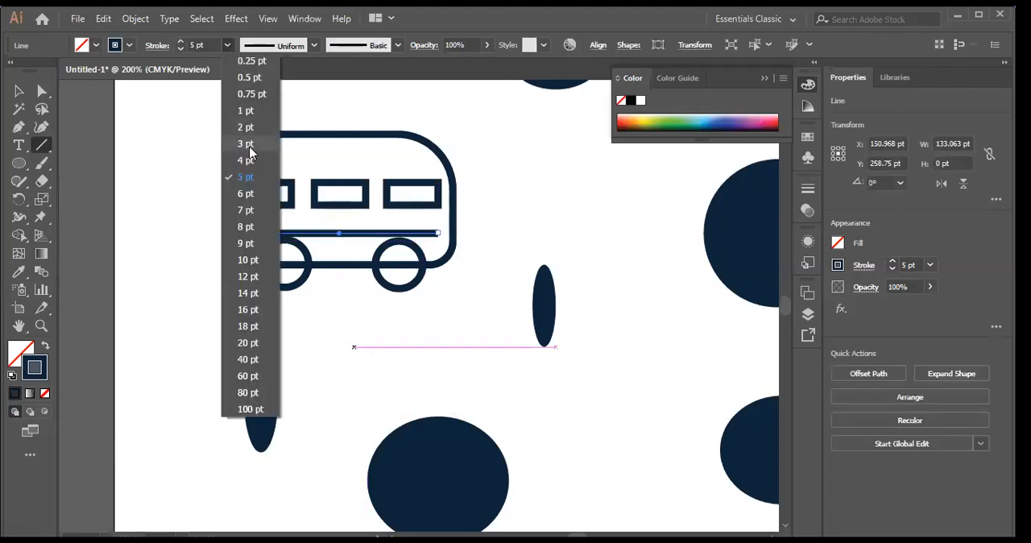
pyautogui.click(243, 149)
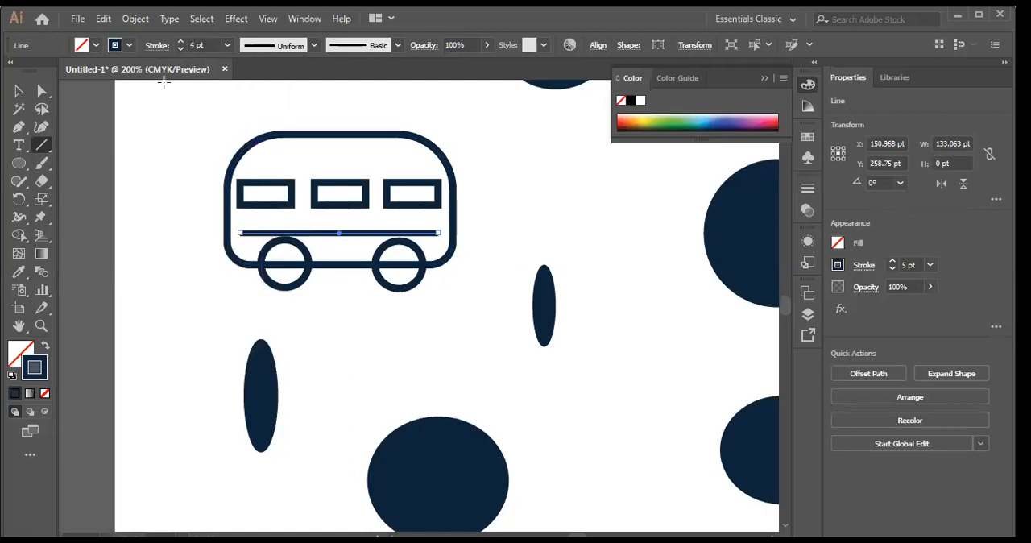
pyautogui.click(18, 91)
pyautogui.click(184, 134)
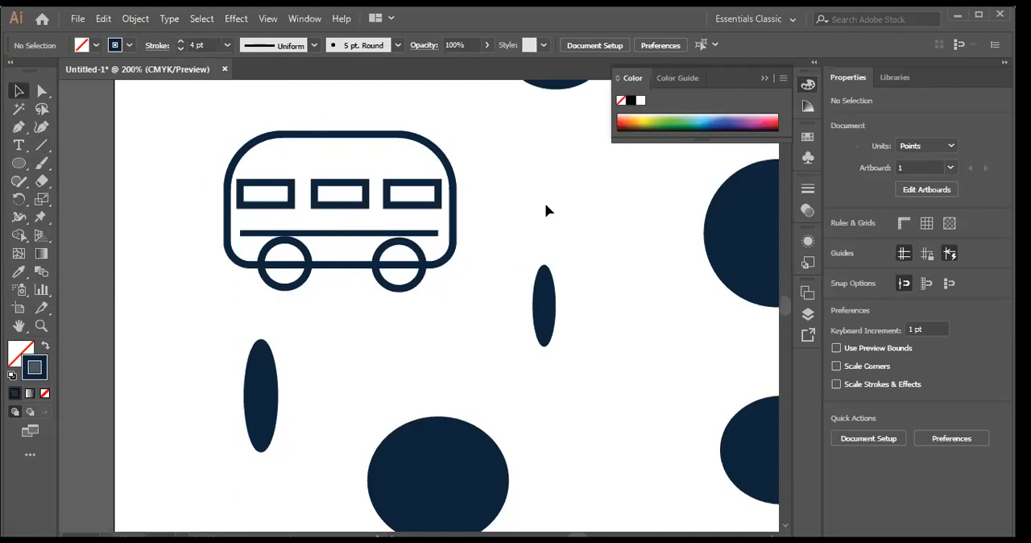
# Step: Check the Smart Guides setting and which toolbar type is in use
pyautogui.click(269, 18)
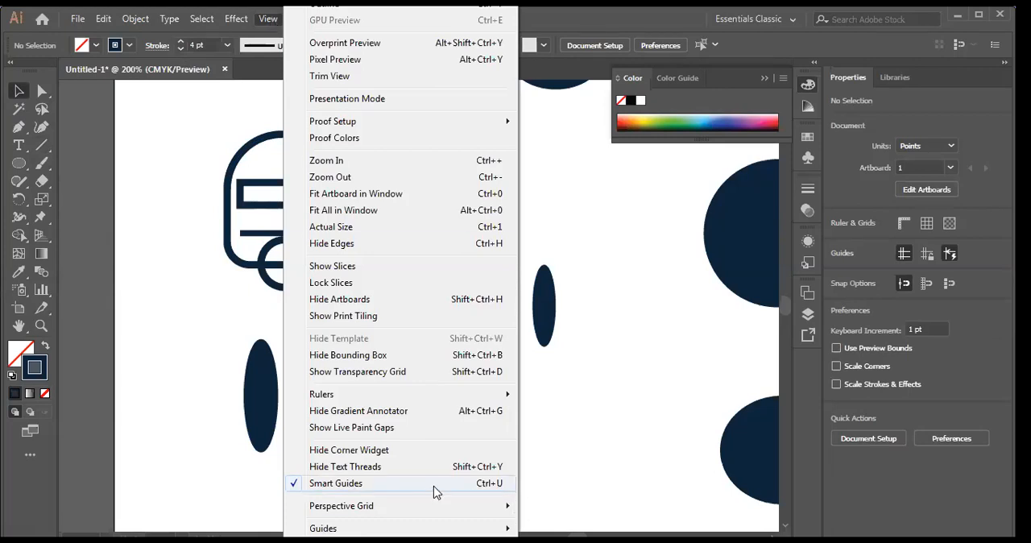
pyautogui.click(179, 287)
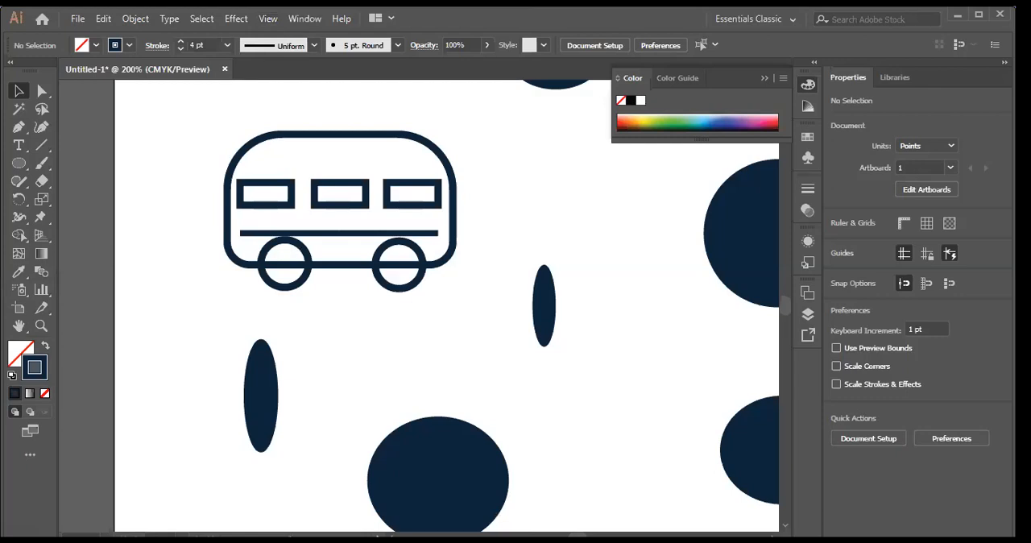
pyautogui.click(304, 18)
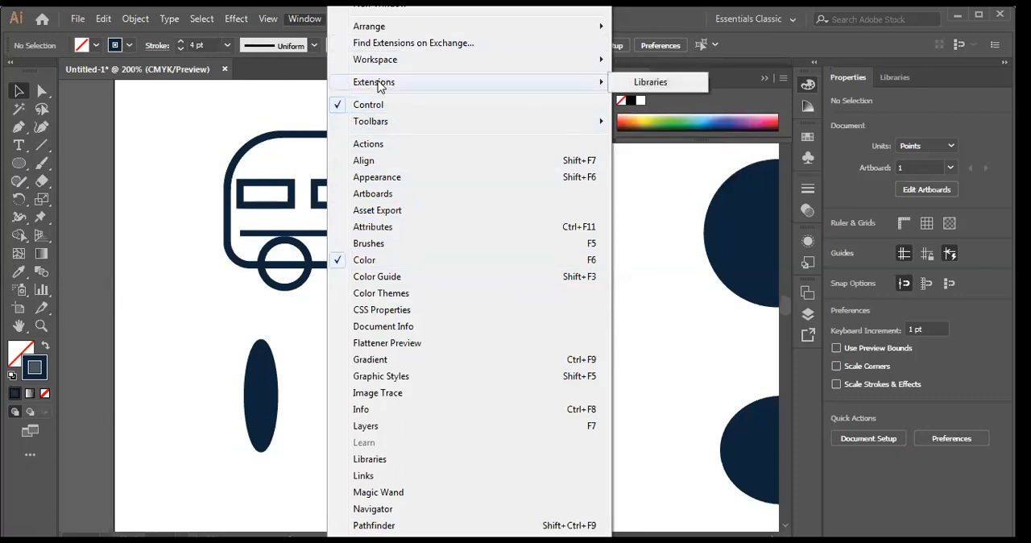
pyautogui.moveTo(372, 123)
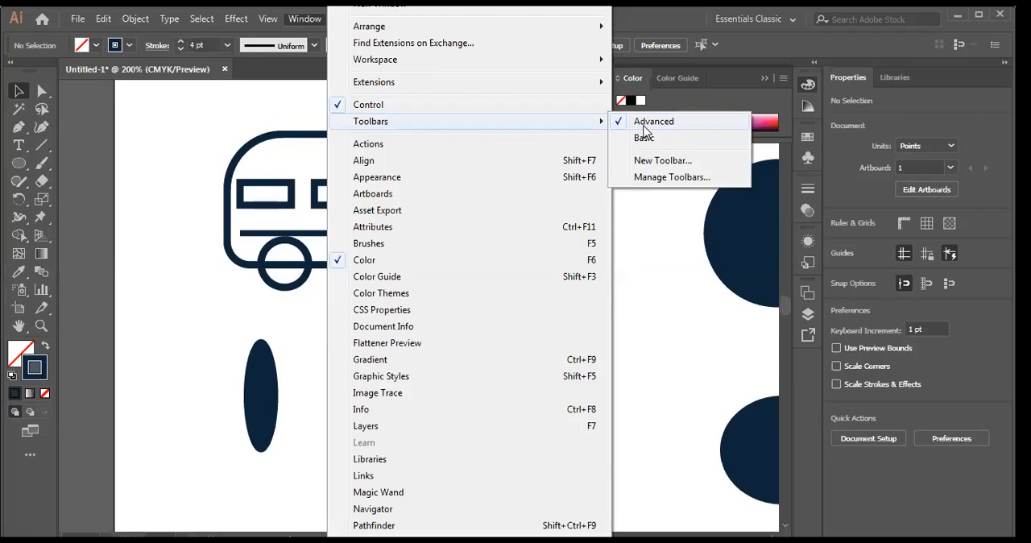
pyautogui.click(148, 175)
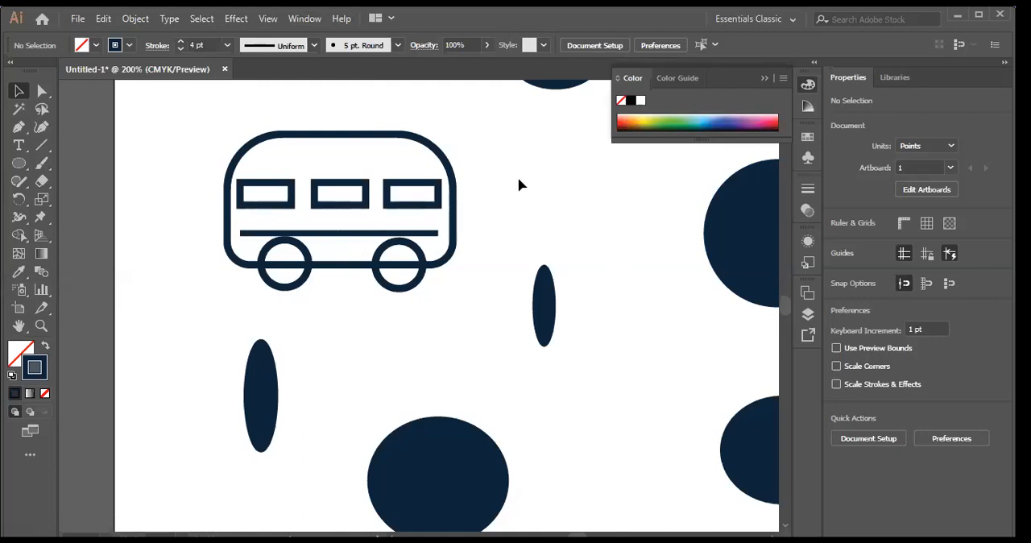
# Step: Select the windows and the horizontal line individually to check whether the bus parts are separate objects
pyautogui.click(386, 216)
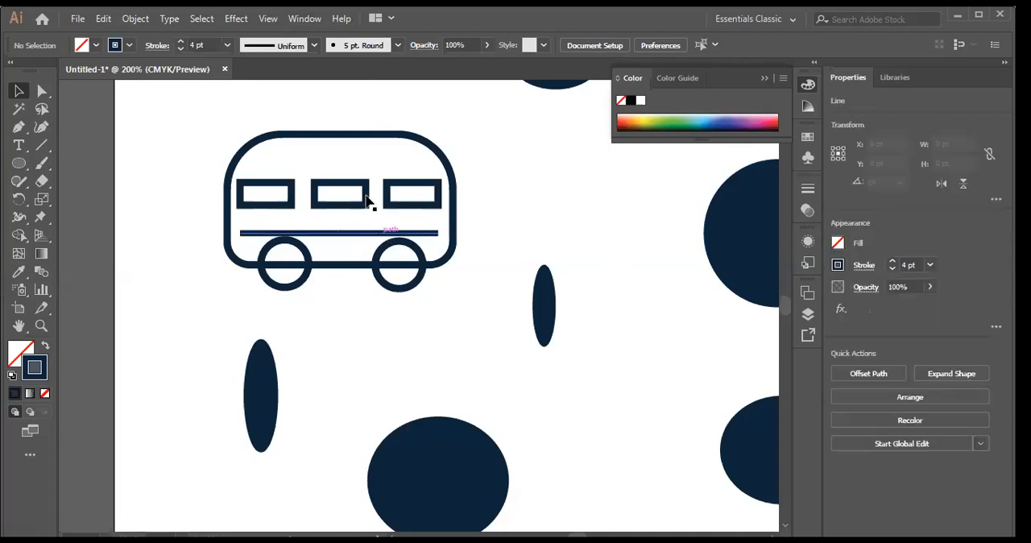
pyautogui.click(318, 210)
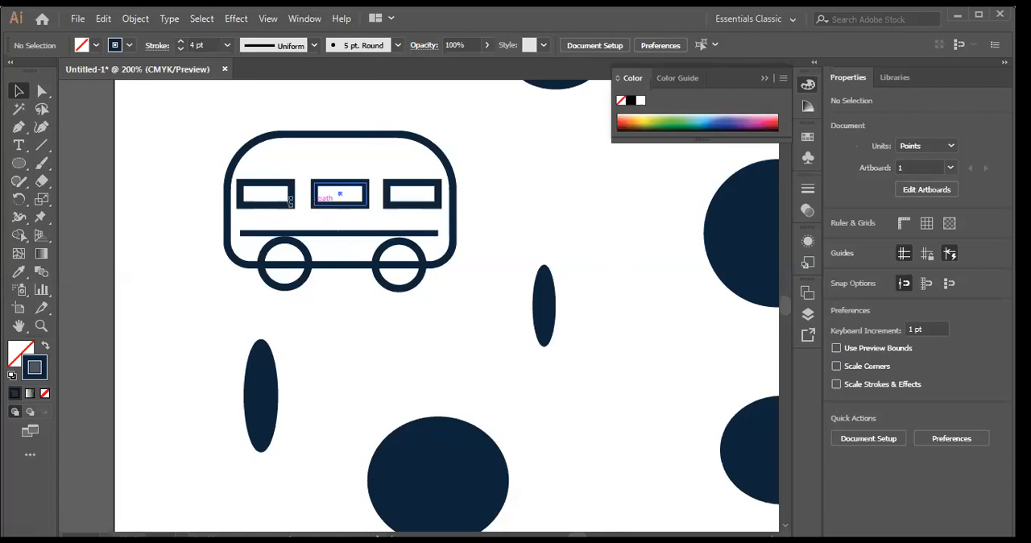
pyautogui.click(313, 203)
pyautogui.click(293, 201)
pyautogui.click(400, 207)
pyautogui.click(361, 234)
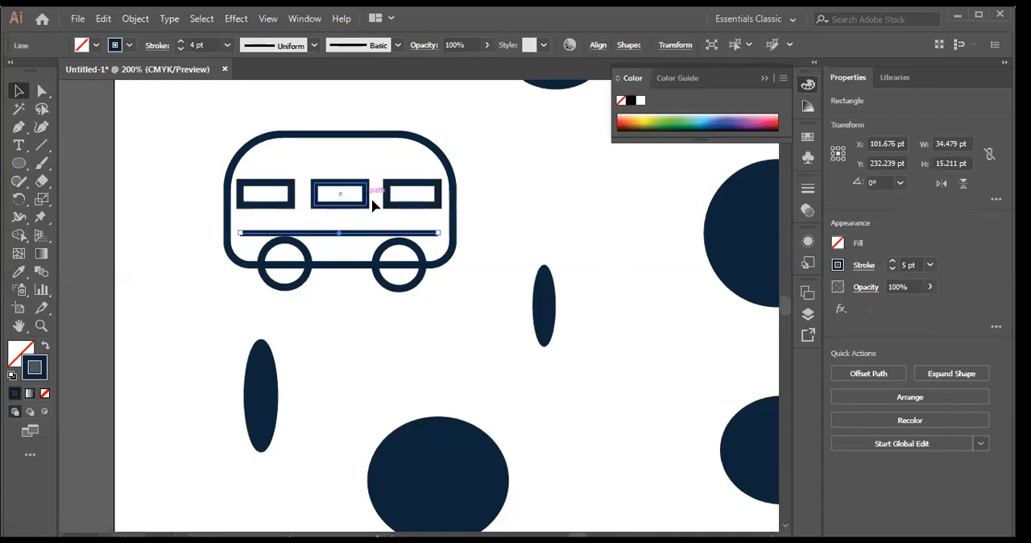
pyautogui.click(523, 215)
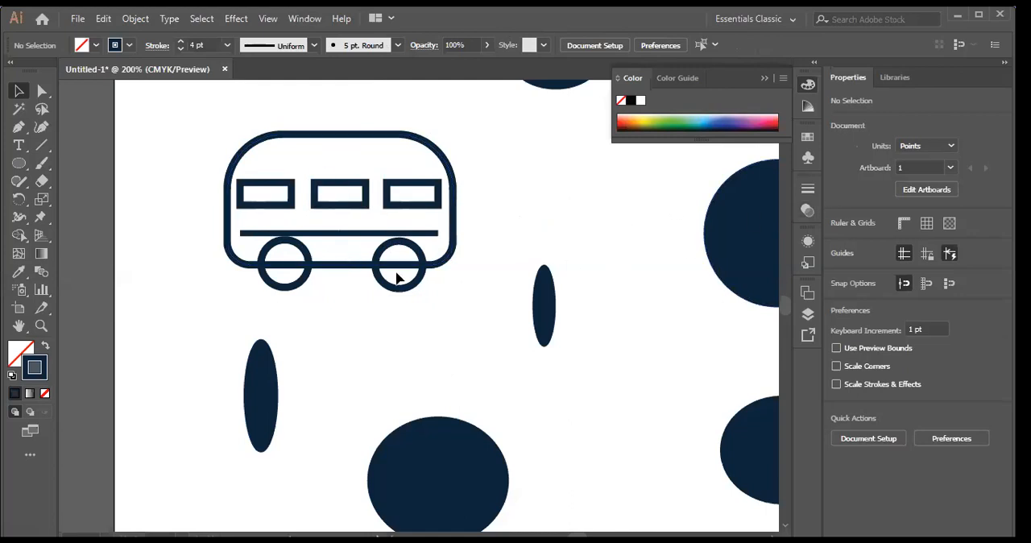
# Step: Try moving the body outline to the right, away from the windows and wheels, and undo the move
pyautogui.moveTo(465, 230); pyautogui.dragTo(623, 230)
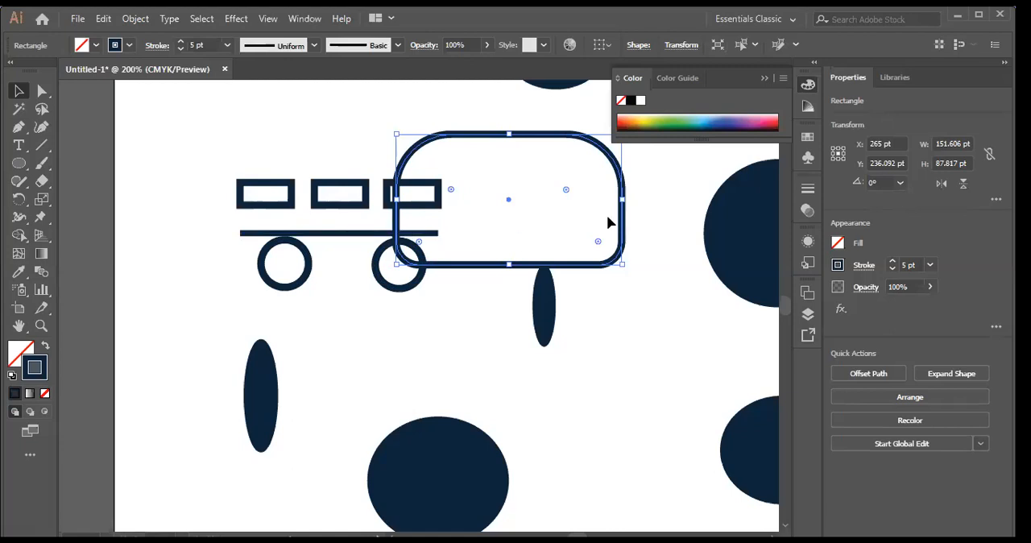
pyautogui.hotkey('ctrl', 'z')
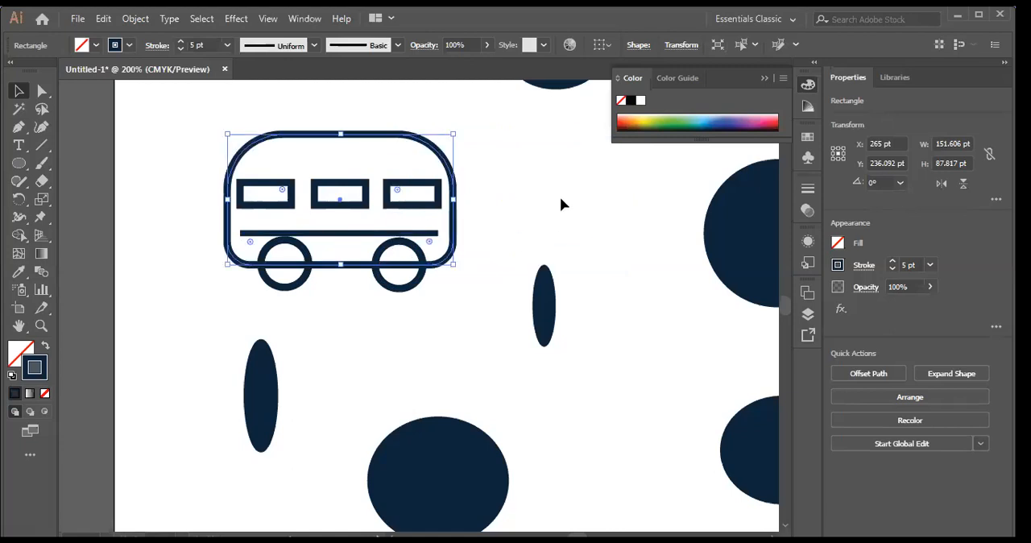
pyautogui.click(488, 237)
# Step: Move the right wheel up slightly so it is level with the left wheel
pyautogui.click(436, 241)
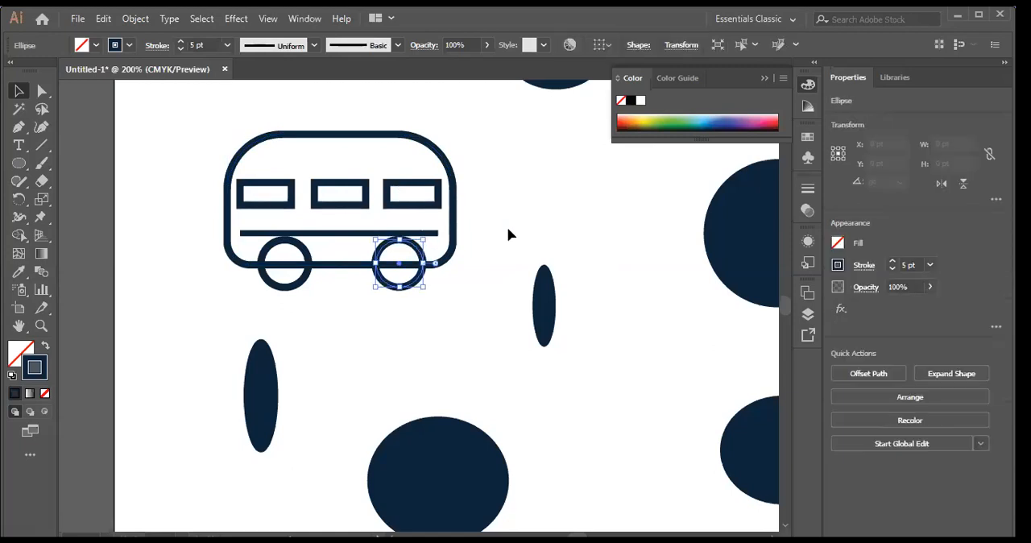
pyautogui.click(527, 225)
# Step: Group the body outline, three windows, horizontal line and both wheels into one object, and check it selects as a whole
pyautogui.moveTo(184, 108); pyautogui.dragTo(465, 275)
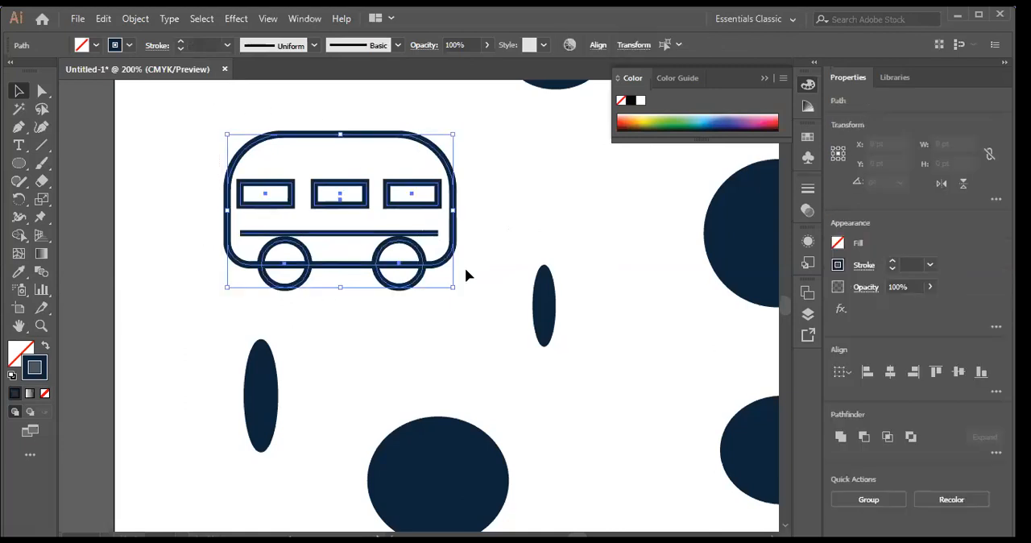
pyautogui.rightClick(360, 196)
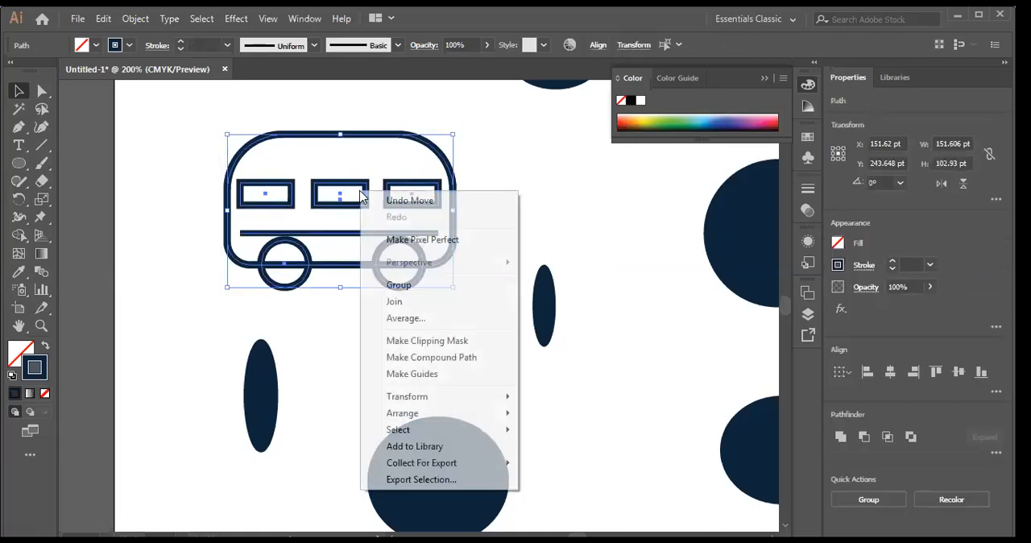
pyautogui.click(404, 290)
pyautogui.click(522, 199)
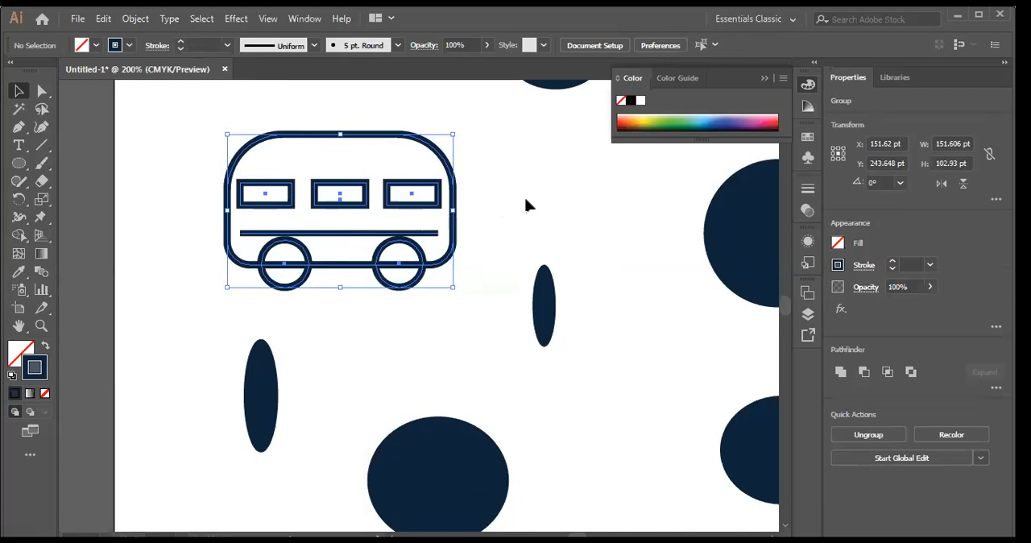
pyautogui.click(361, 214)
pyautogui.click(361, 213)
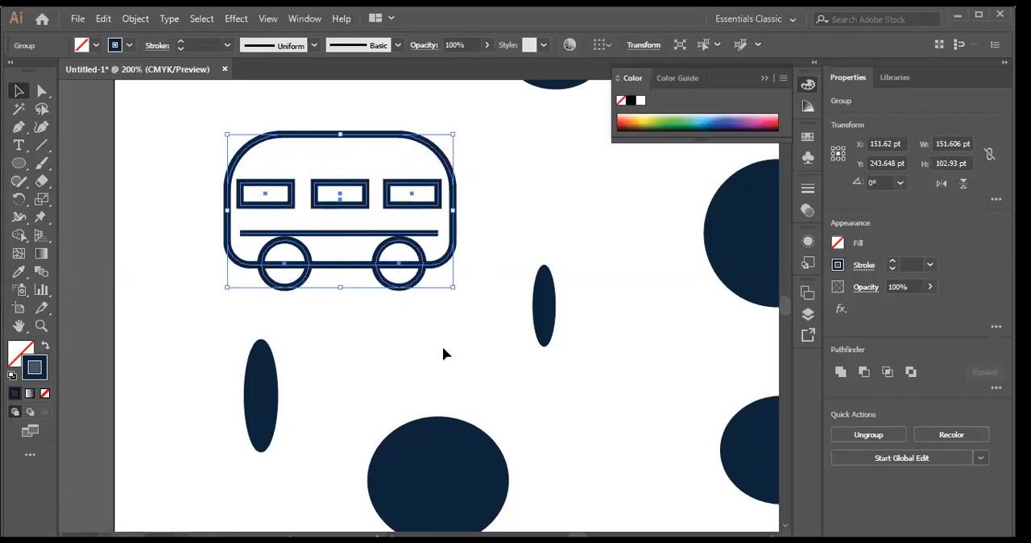
pyautogui.click(517, 198)
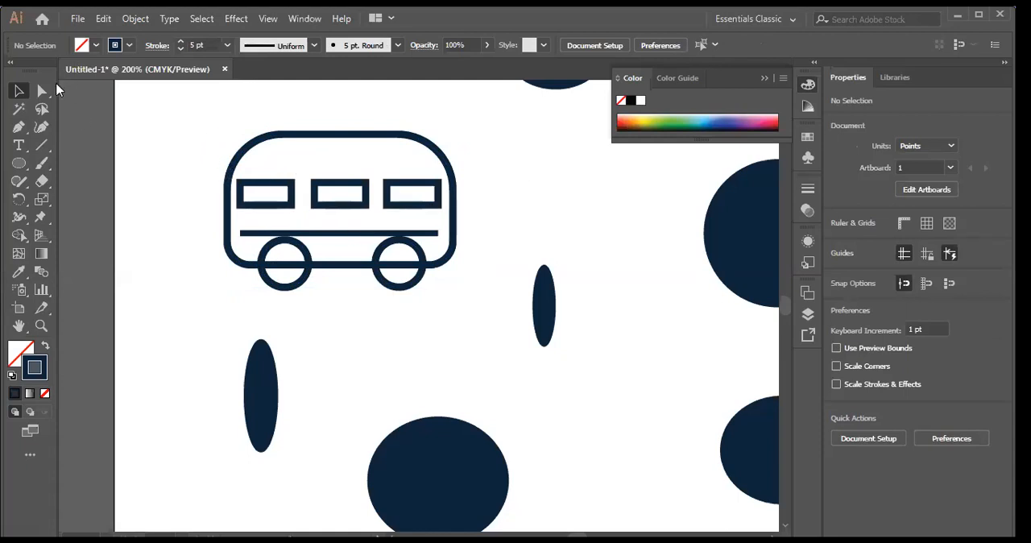
# Step: Try moving only the left window out of the grouped bus with the Group Selection tool, and undo the move
pyautogui.moveTo(50, 95); pyautogui.dragTo(98, 113)
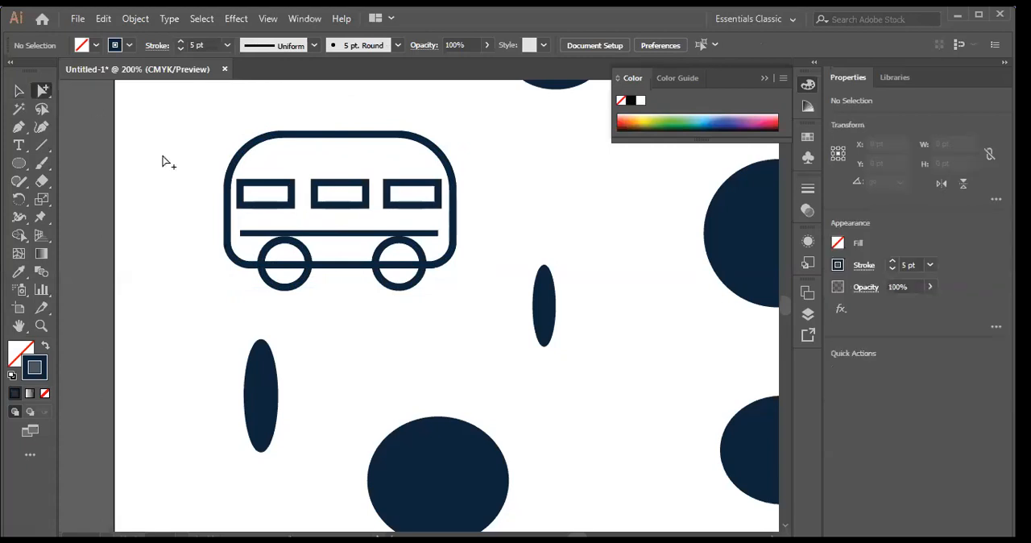
pyautogui.click(282, 210)
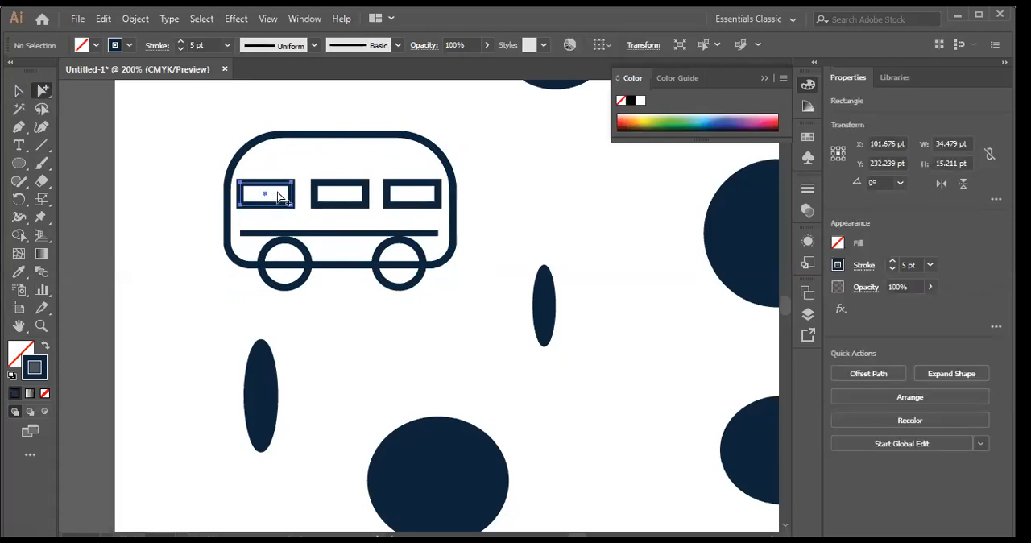
pyautogui.moveTo(278, 197); pyautogui.dragTo(175, 328)
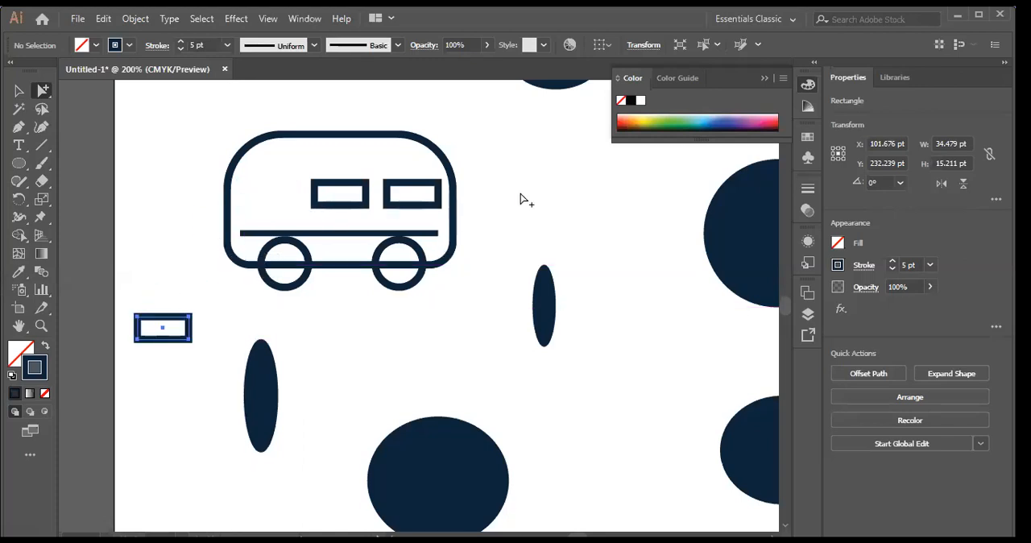
pyautogui.click(522, 194)
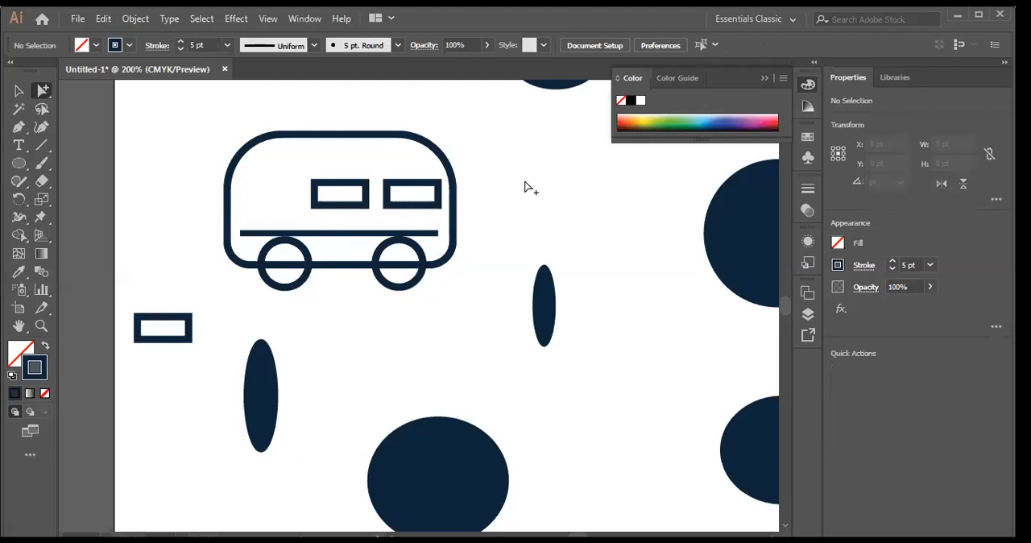
pyautogui.hotkey('ctrl', 'z')
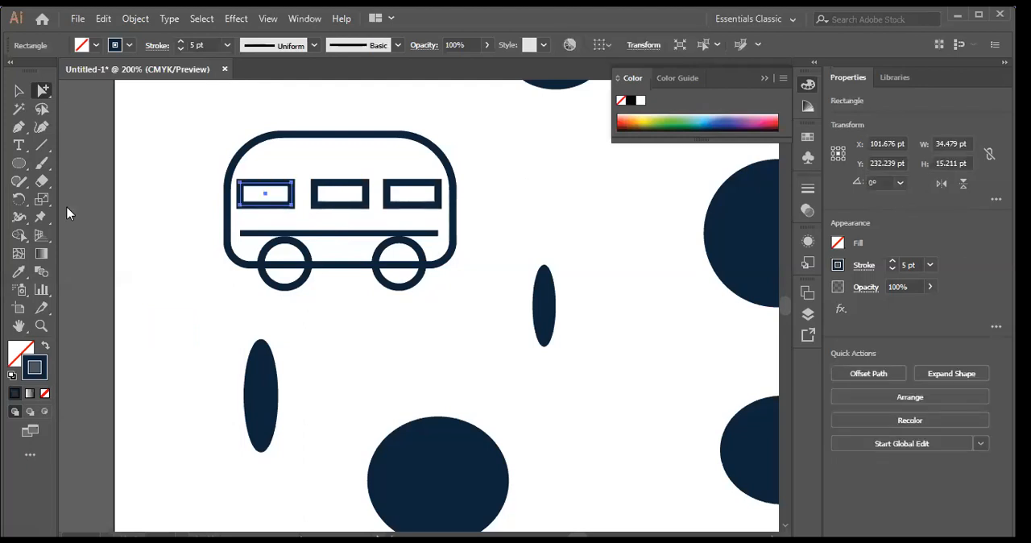
# Step: Select the whole bus with the Selection tool and inspect the grouping commands available for it
pyautogui.click(19, 93)
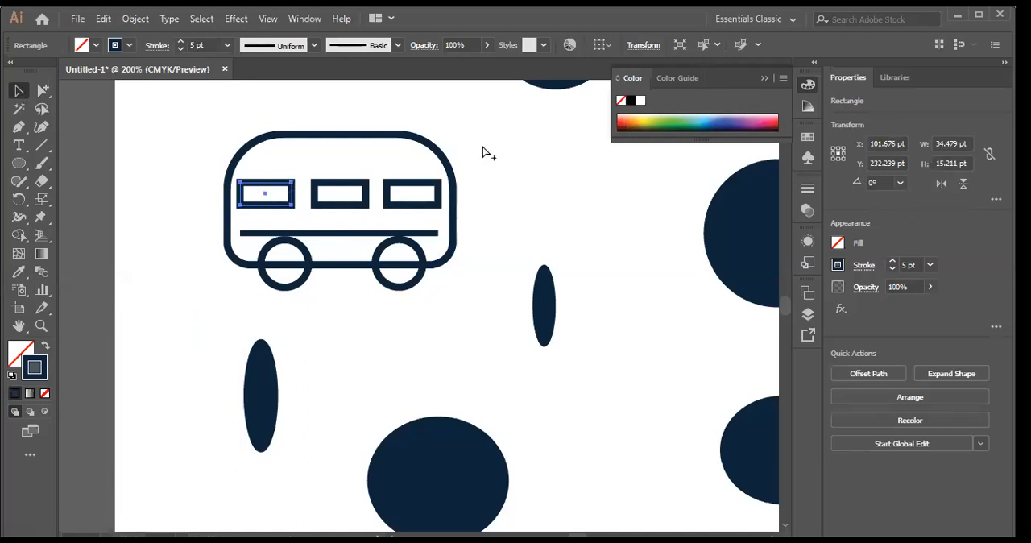
pyautogui.hotkey('ctrl', '=')
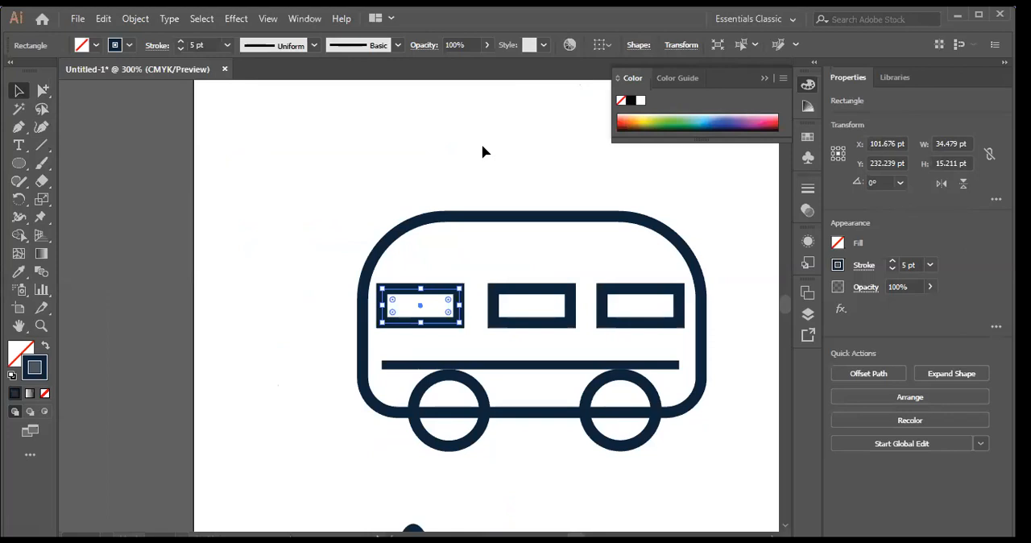
pyautogui.click(371, 157)
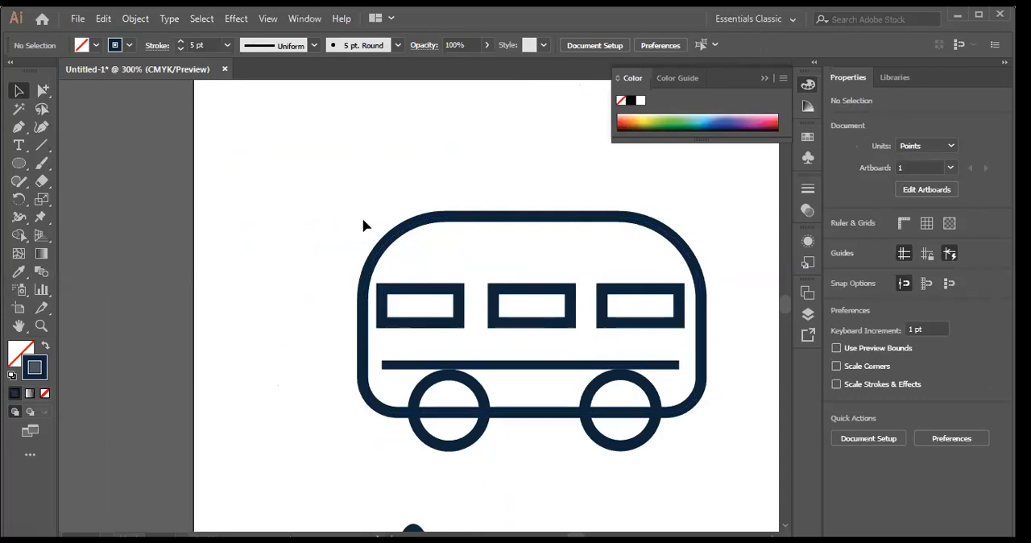
pyautogui.click(402, 330)
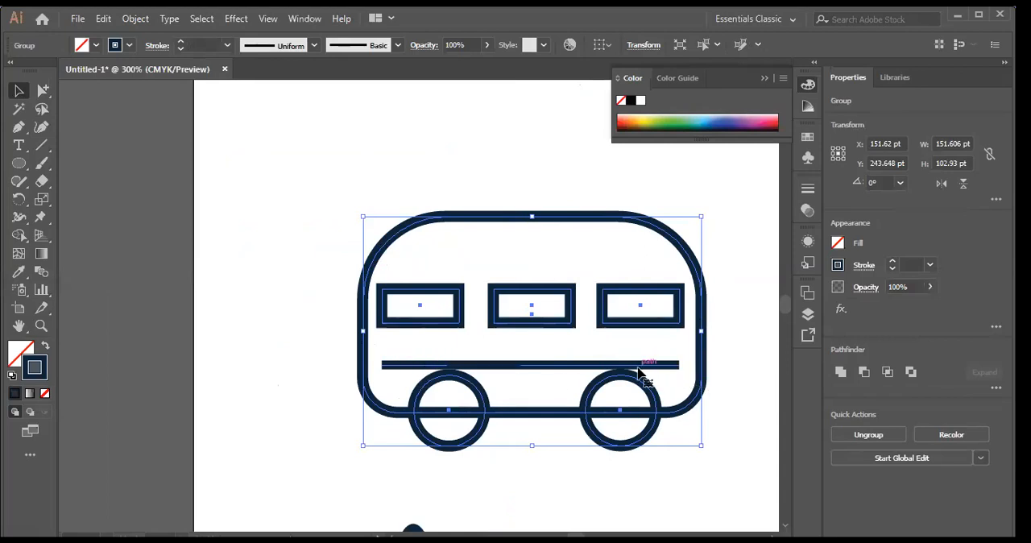
pyautogui.rightClick(253, 161)
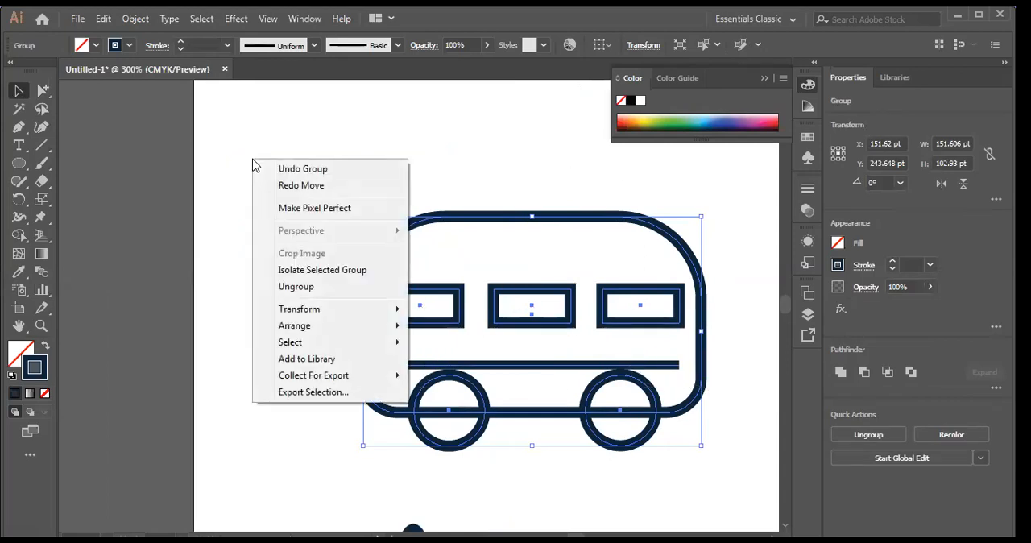
pyautogui.moveTo(461, 138); pyautogui.dragTo(534, 414)
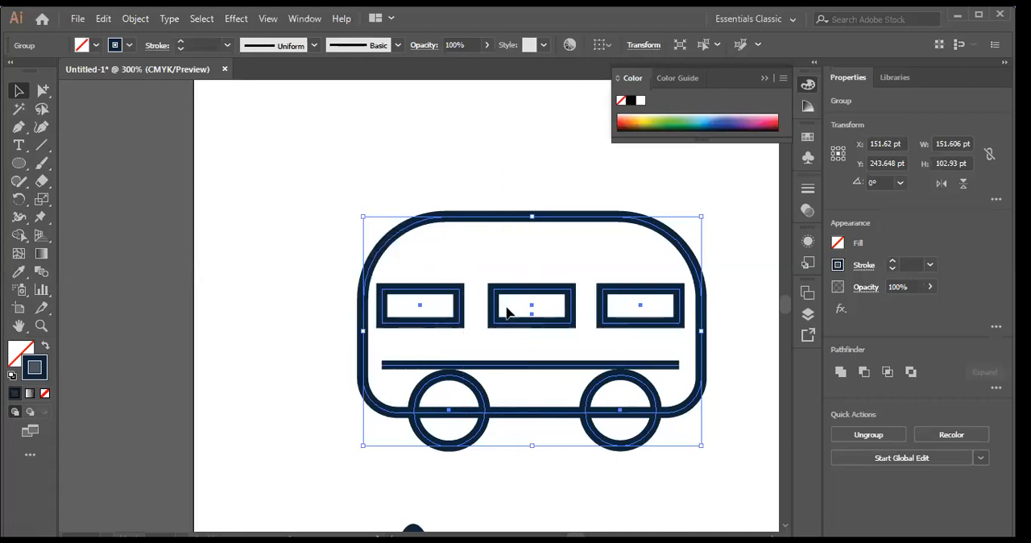
pyautogui.rightClick(509, 285)
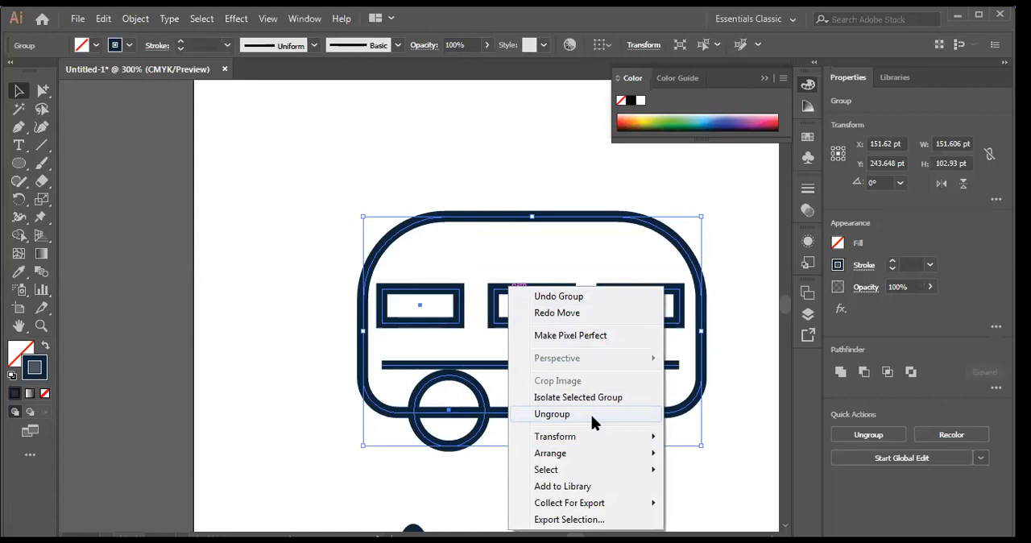
pyautogui.click(322, 201)
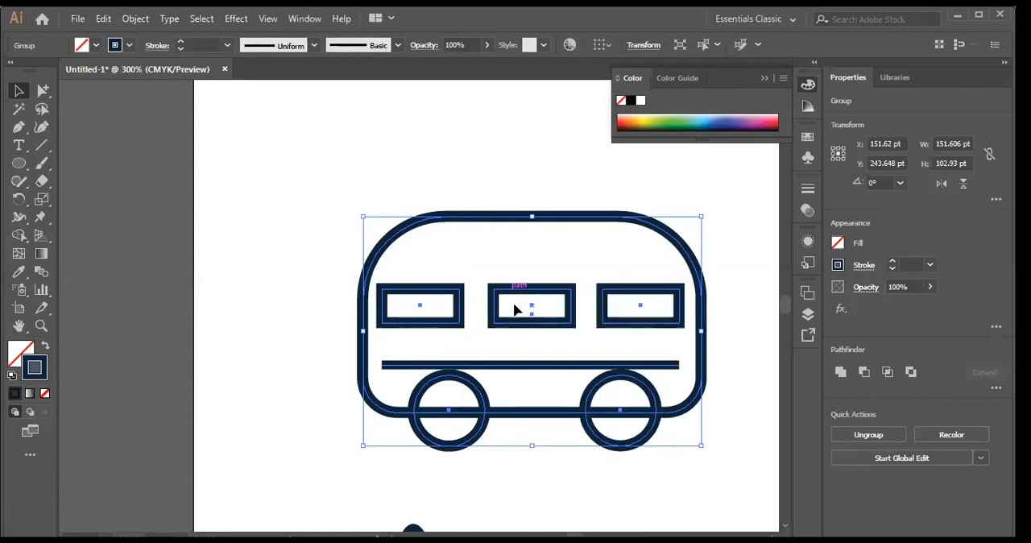
# Step: Move the grouped bus as a whole up and slightly to the left, and deselect it
pyautogui.click(467, 329)
pyautogui.click(463, 325)
pyautogui.moveTo(475, 304); pyautogui.dragTo(609, 277)
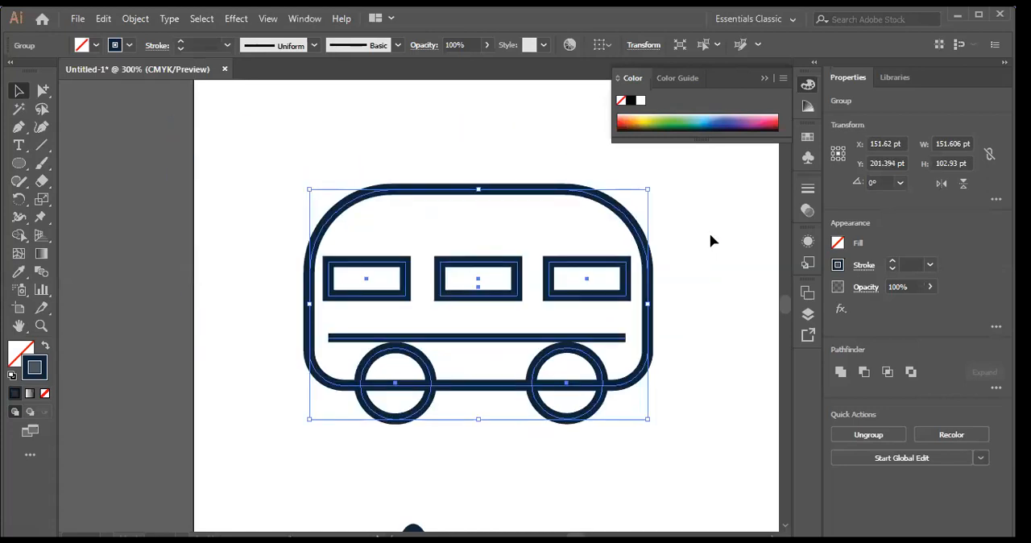
pyautogui.click(122, 191)
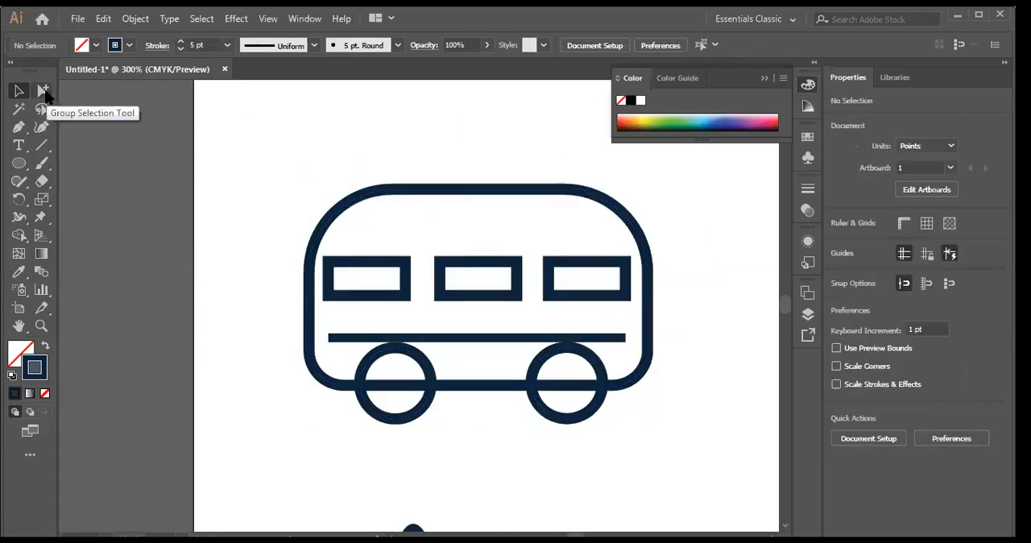
# Step: Try moving only the horizontal line out below the bus with the Group Selection tool, and undo the move
pyautogui.click(44, 91)
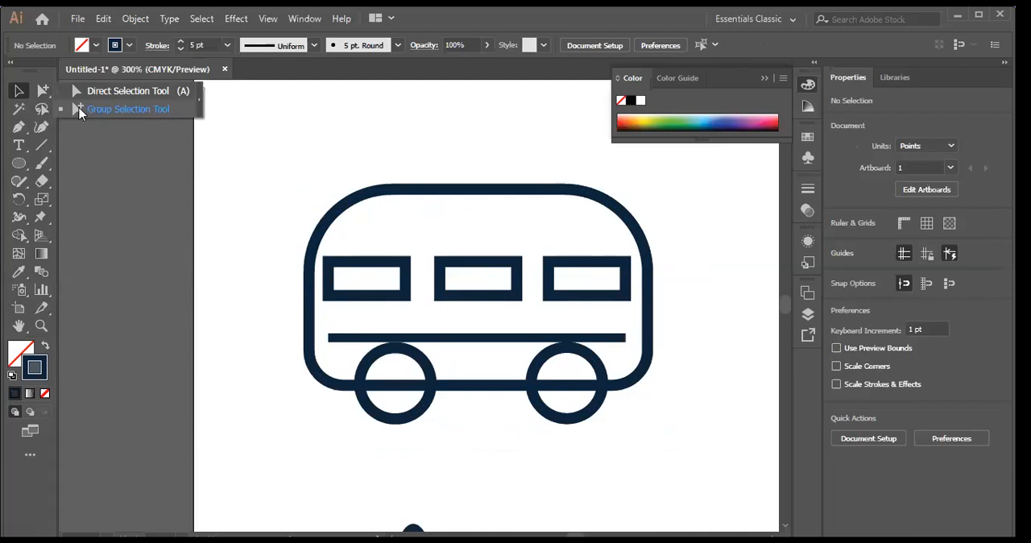
pyautogui.click(117, 111)
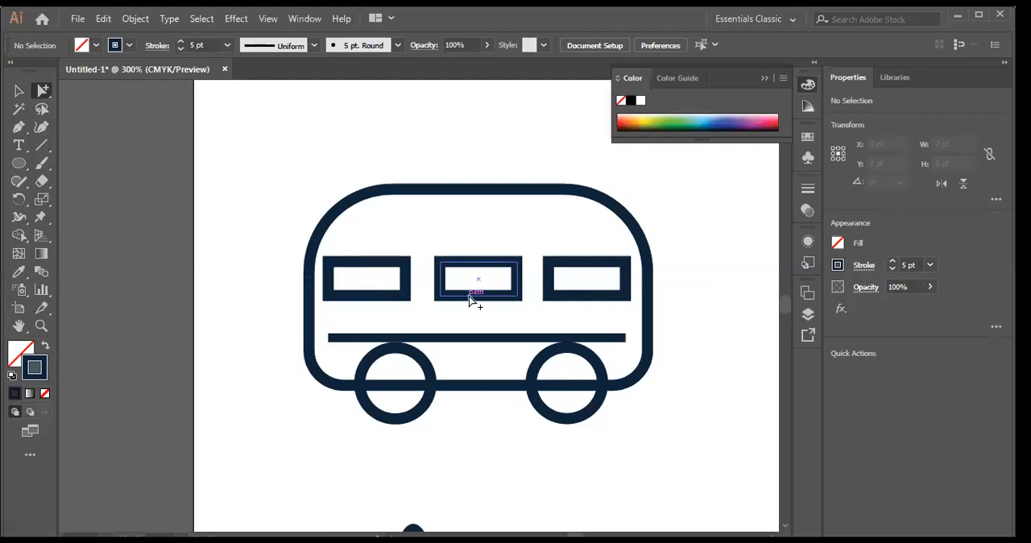
pyautogui.click(496, 339)
pyautogui.moveTo(494, 342); pyautogui.dragTo(400, 473)
pyautogui.click(442, 115)
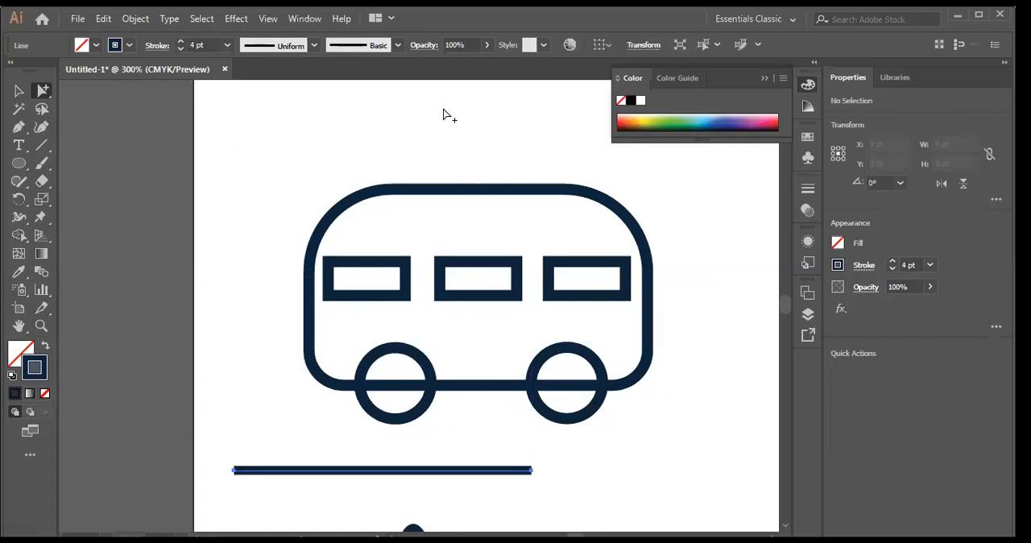
pyautogui.hotkey('ctrl', 'z')
# Step: Place a copy of the bus's middle window below the lower left corner of the body using Group Selection
pyautogui.click(496, 297)
pyautogui.moveTo(483, 302); pyautogui.dragTo(268, 463)
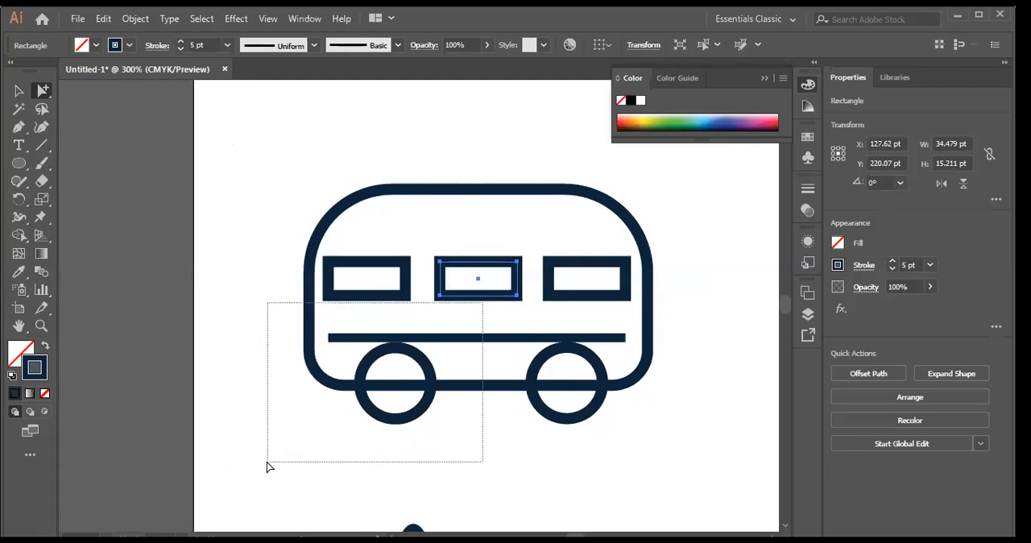
pyautogui.click(731, 260)
pyautogui.click(479, 297)
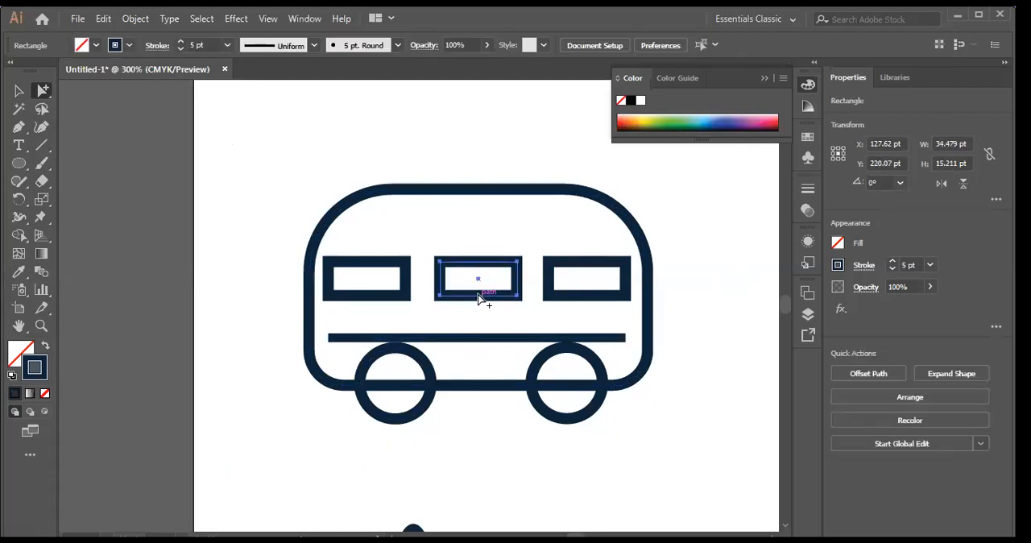
pyautogui.moveTo(474, 303); pyautogui.dragTo(270, 456)
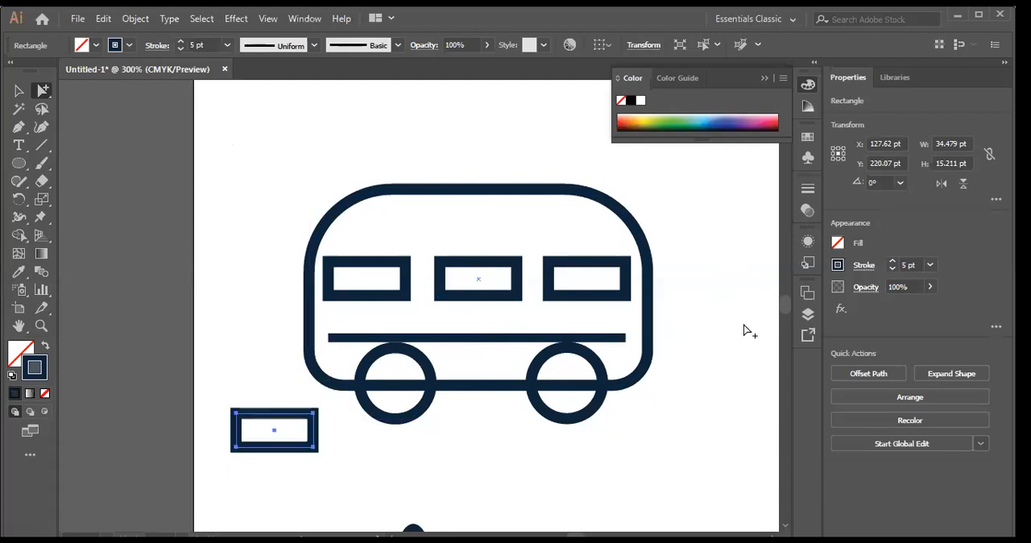
pyautogui.click(691, 299)
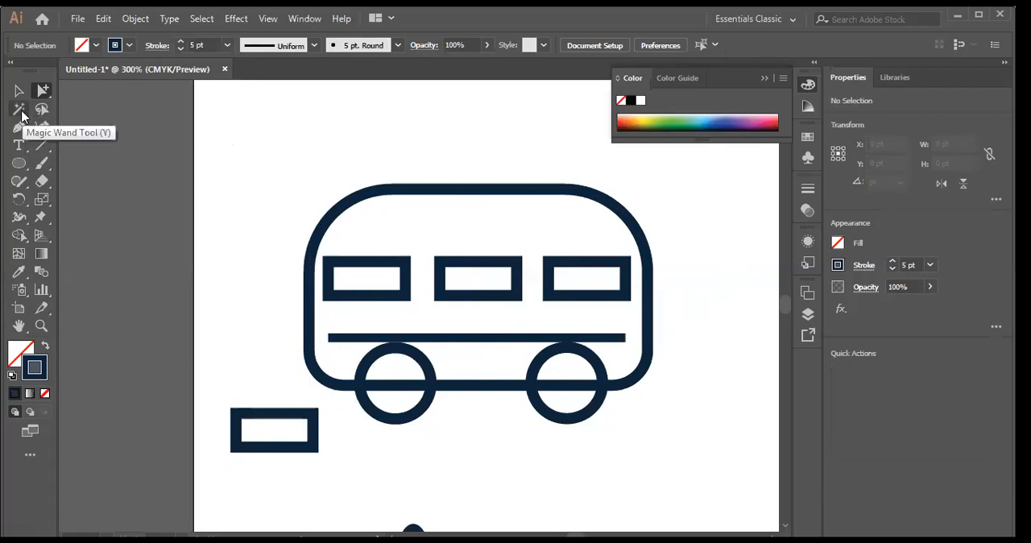
# Step: Delete the window copy lying outside the bus, below its lower left corner
pyautogui.scroll(-3, 685, 324)
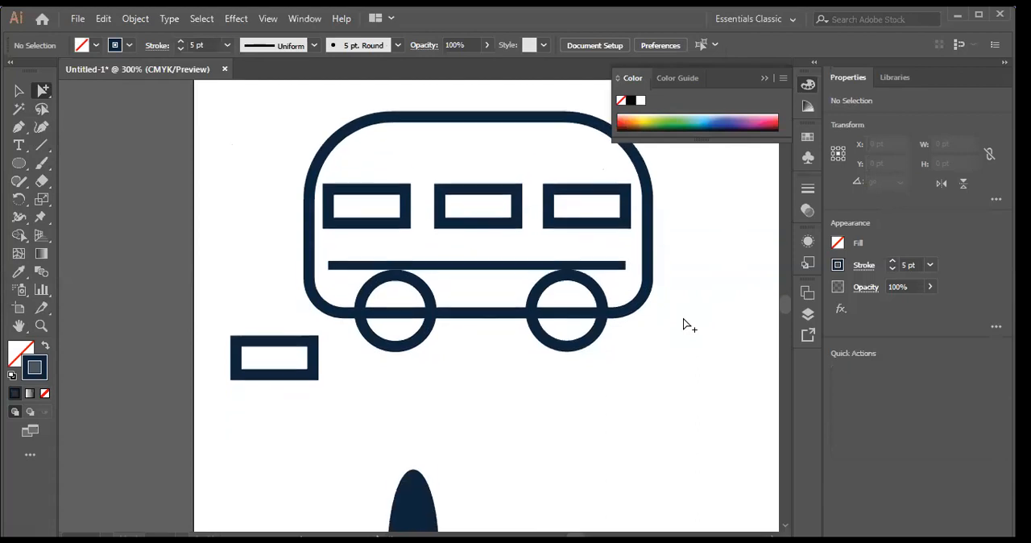
pyautogui.scroll(-3, 684, 325)
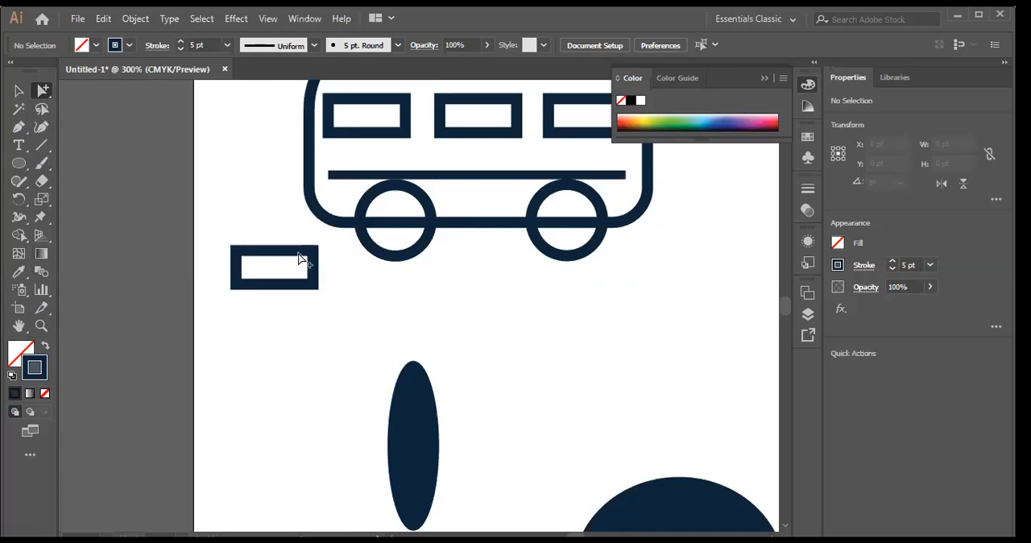
pyautogui.scroll(5, 600, 298)
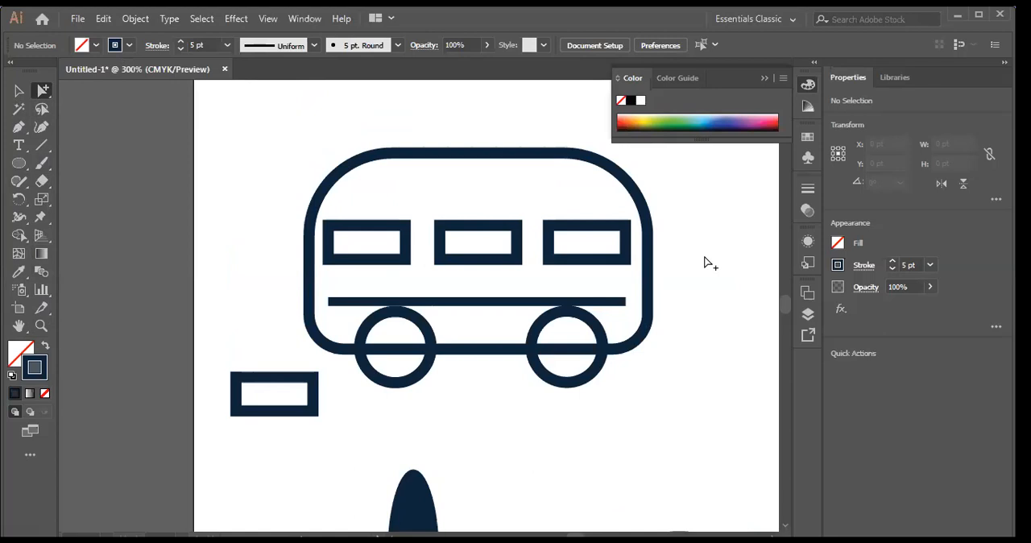
pyautogui.click(251, 393)
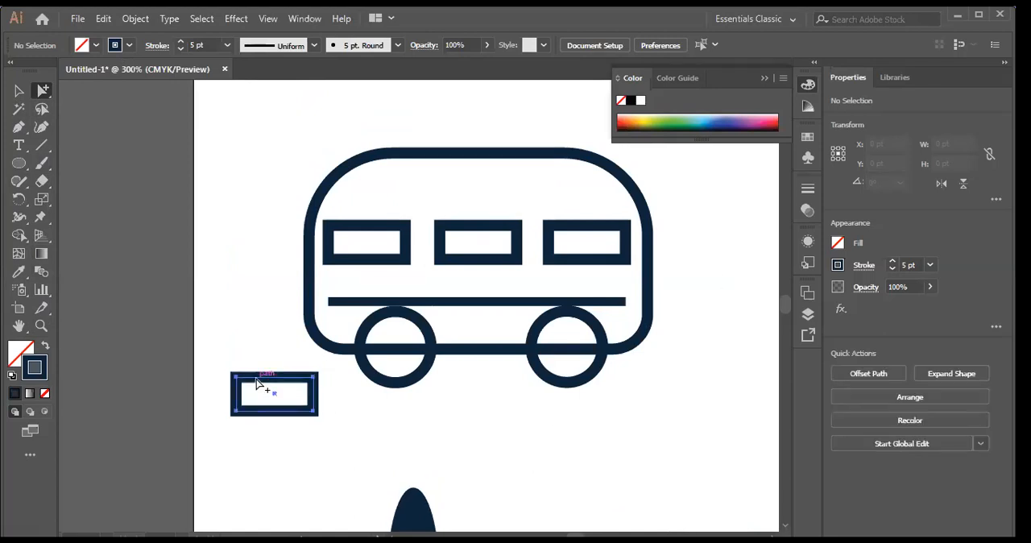
pyautogui.press('Delete')
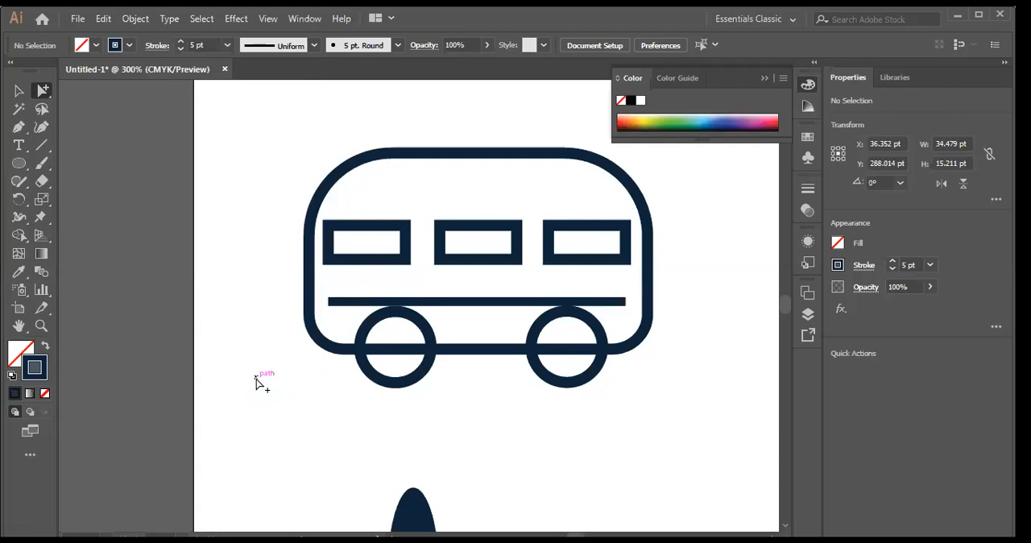
pyautogui.click(382, 265)
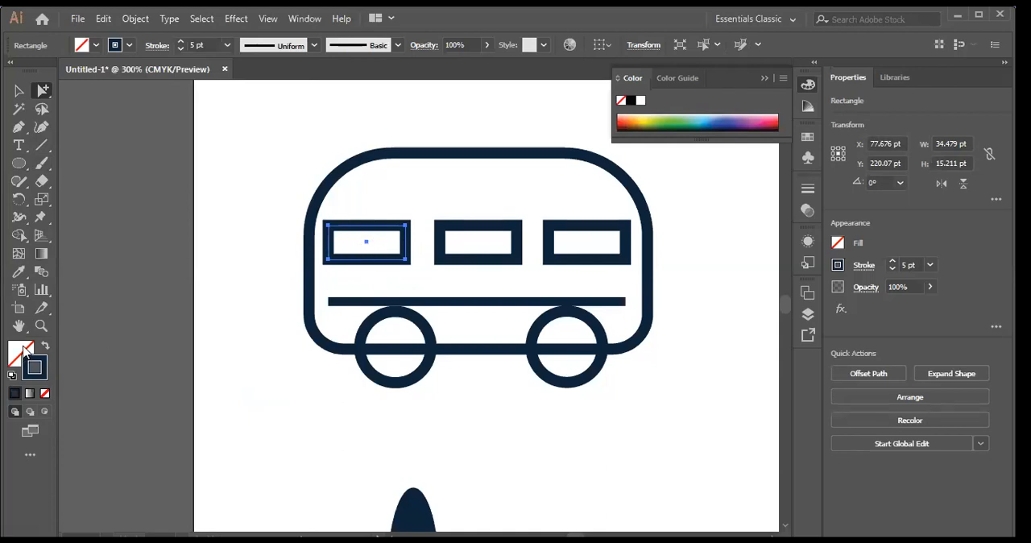
pyautogui.doubleClick(20, 353)
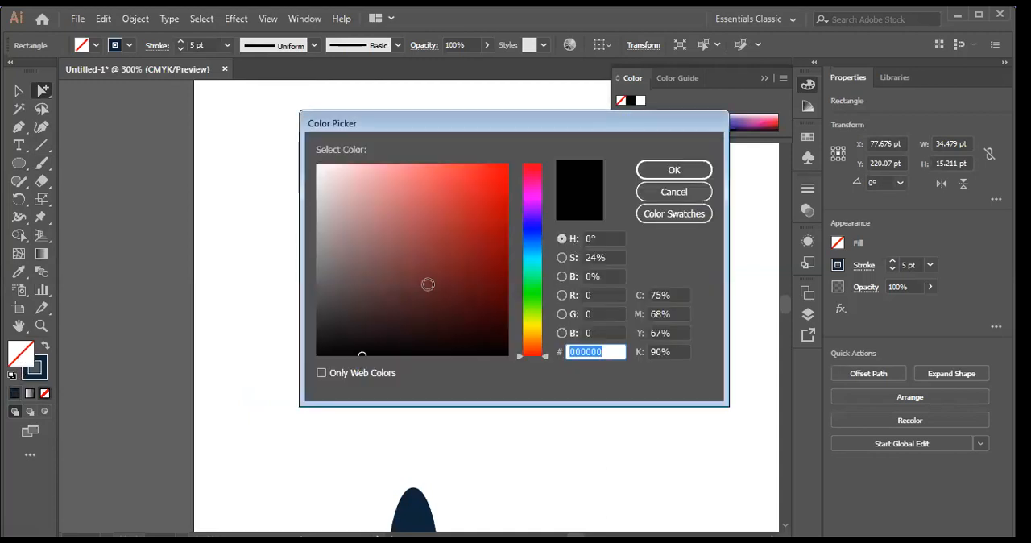
pyautogui.click(500, 173)
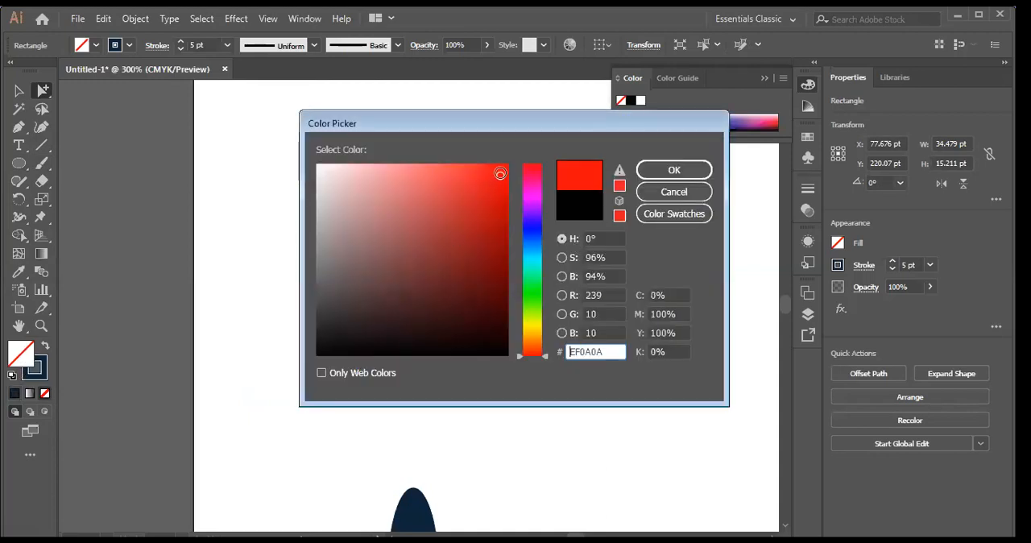
pyautogui.click(689, 195)
pyautogui.click(78, 153)
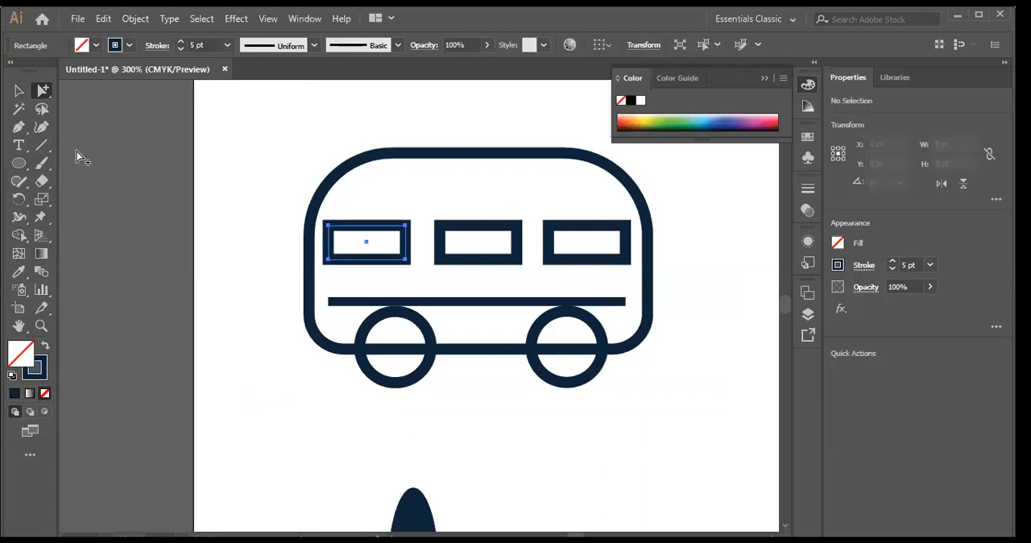
# Step: Select the whole bus group with the Selection tool, and switch to the Group Selection tool
pyautogui.click(19, 91)
pyautogui.click(383, 227)
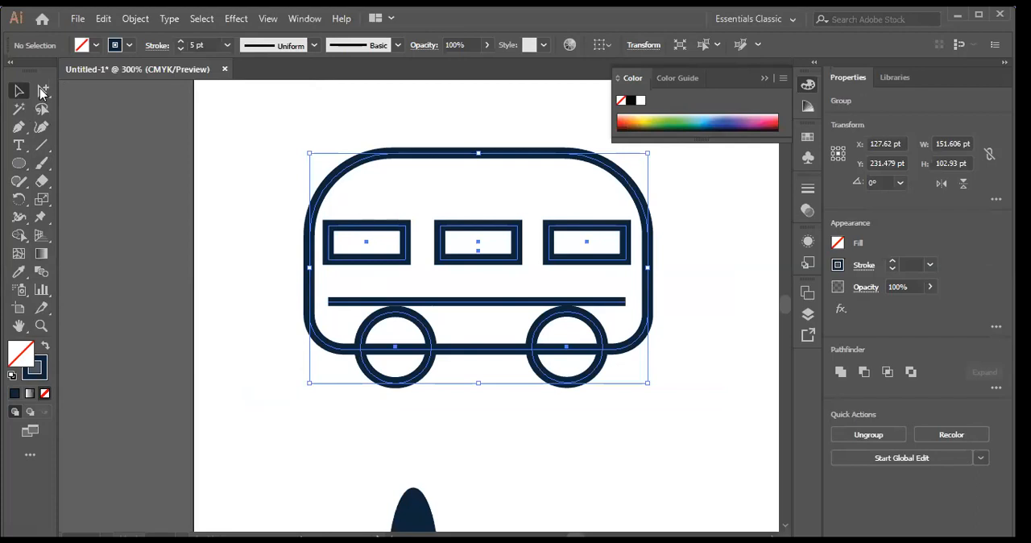
pyautogui.click(41, 89)
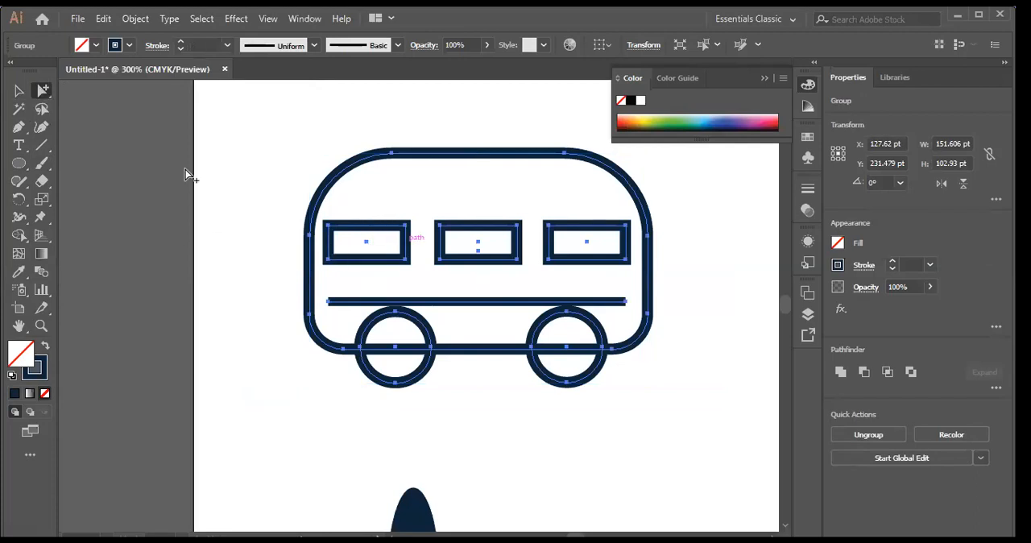
pyautogui.click(44, 92)
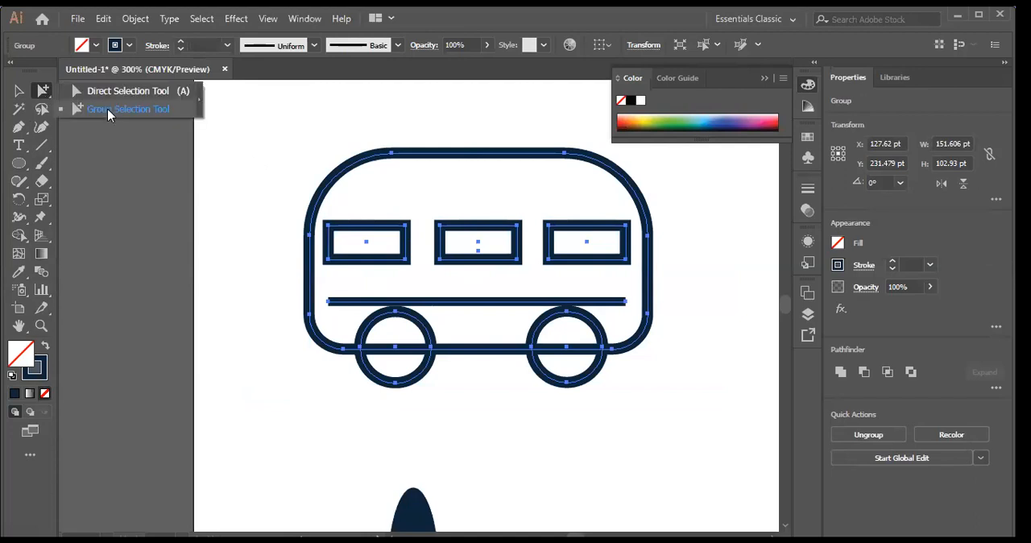
pyautogui.click(108, 112)
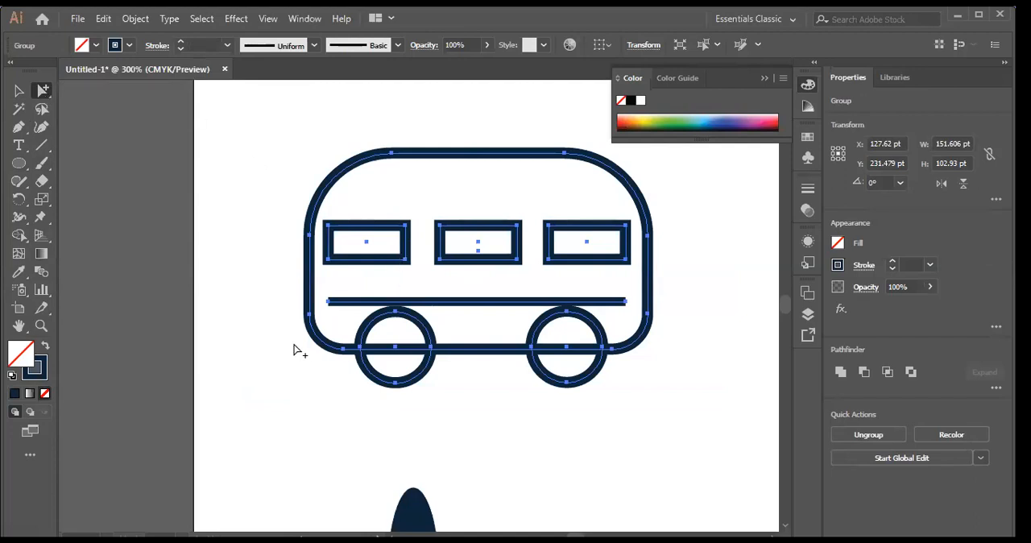
# Step: Set the stroke color of only the bus's left window to near-black 000102, picking the window with the Group Selection tool
pyautogui.click(18, 90)
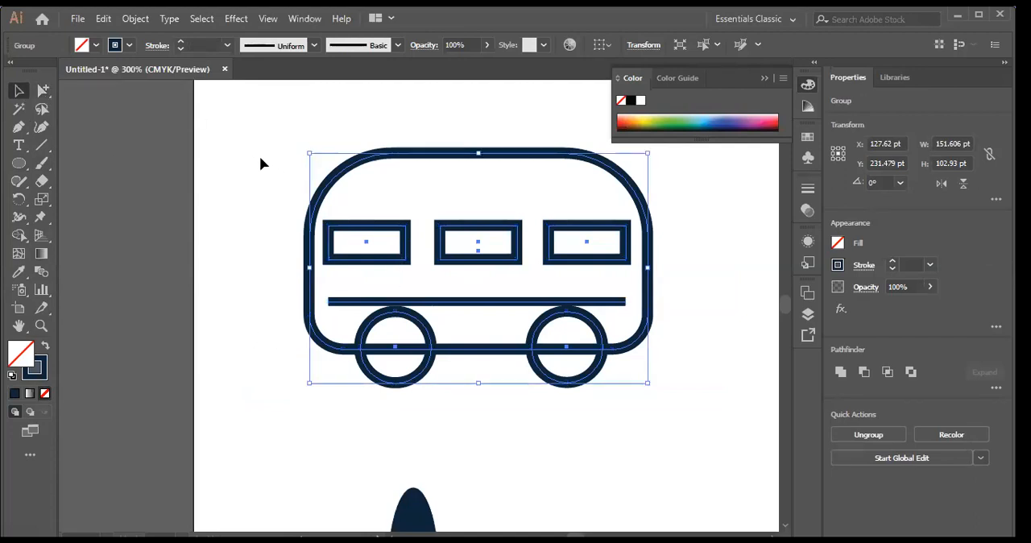
pyautogui.click(260, 163)
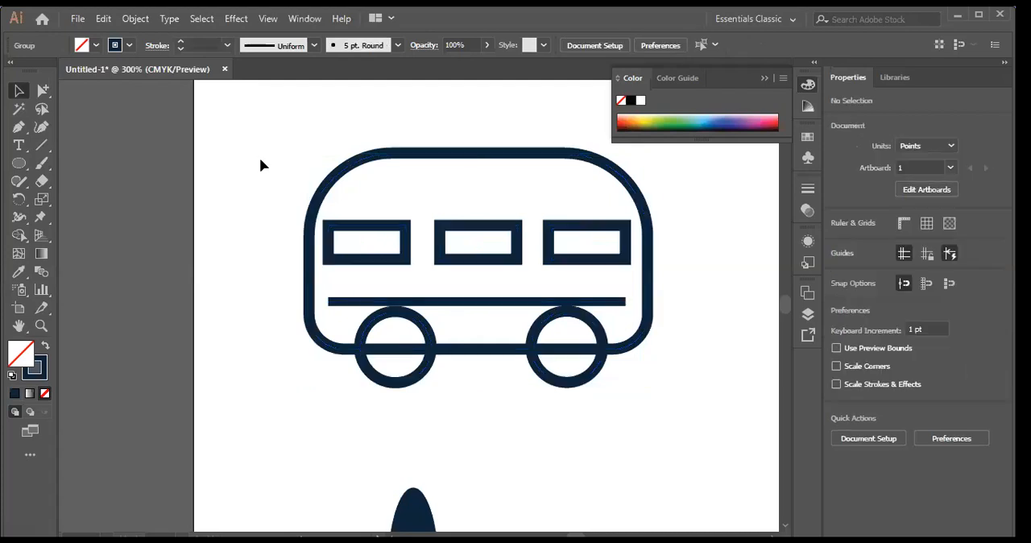
pyautogui.click(46, 89)
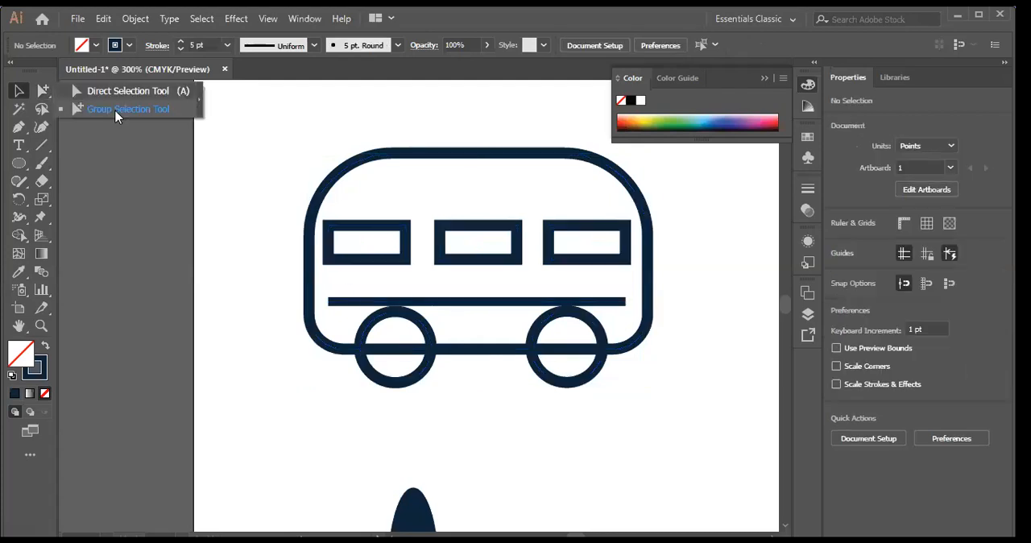
pyautogui.click(405, 244)
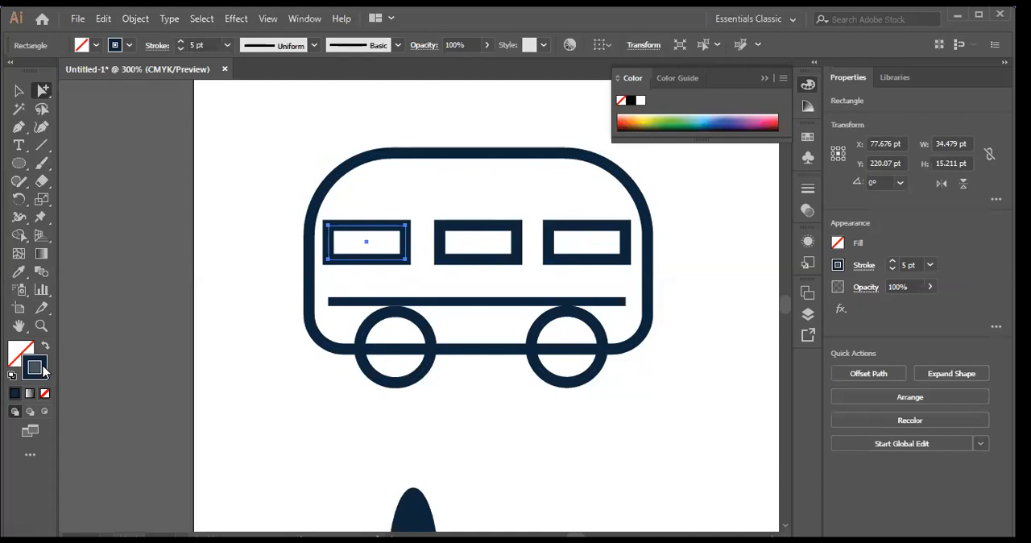
pyautogui.doubleClick(42, 368)
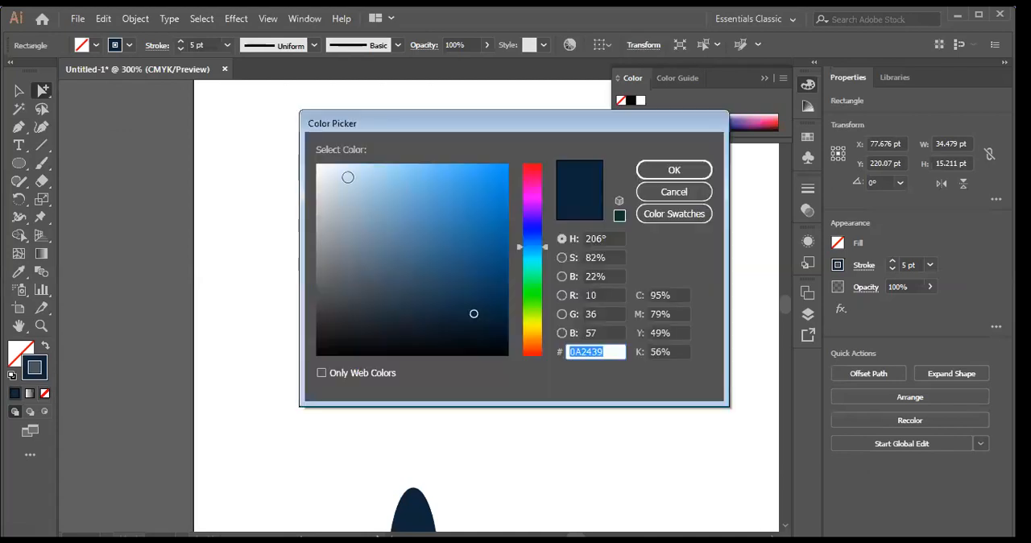
pyautogui.click(505, 354)
pyautogui.click(675, 179)
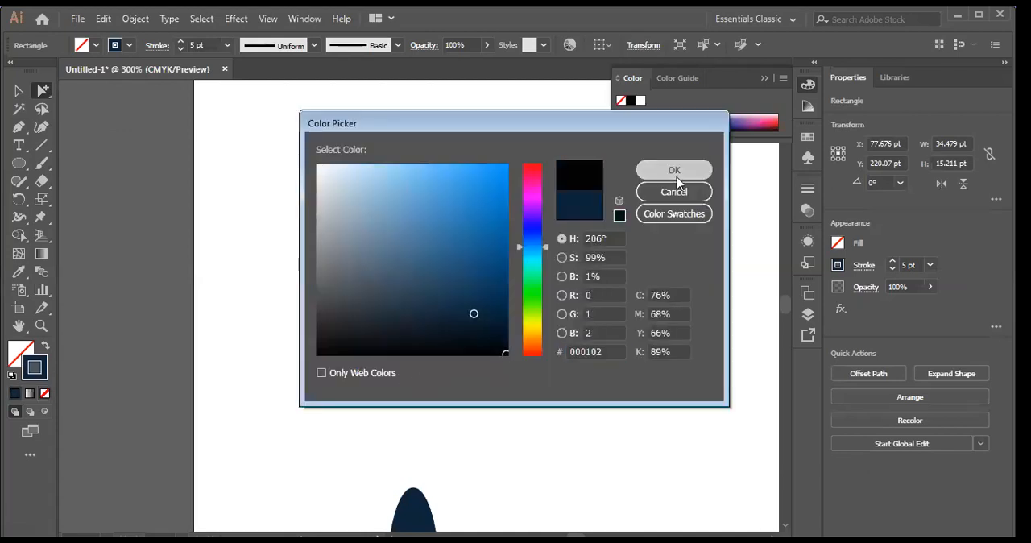
# Step: Copy the left window's black 5 pt stroke onto the right window with the Eyedropper, and clear the selection
pyautogui.click(598, 263)
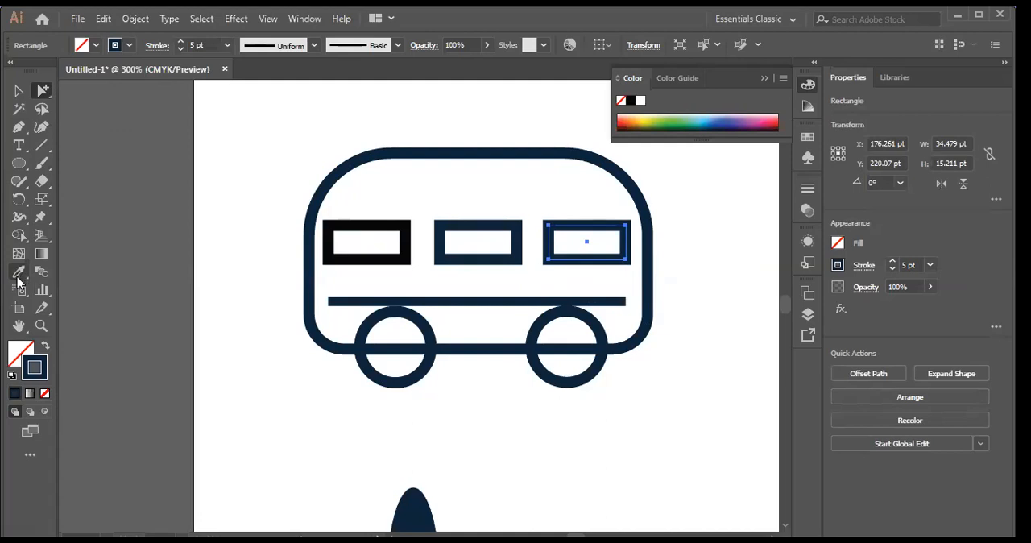
pyautogui.click(19, 272)
pyautogui.click(363, 222)
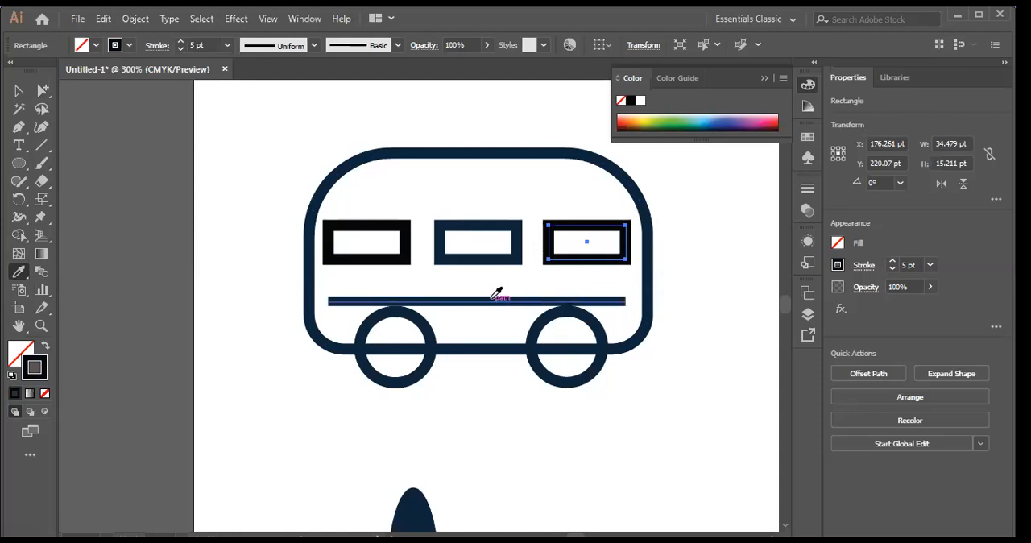
pyautogui.click(498, 299)
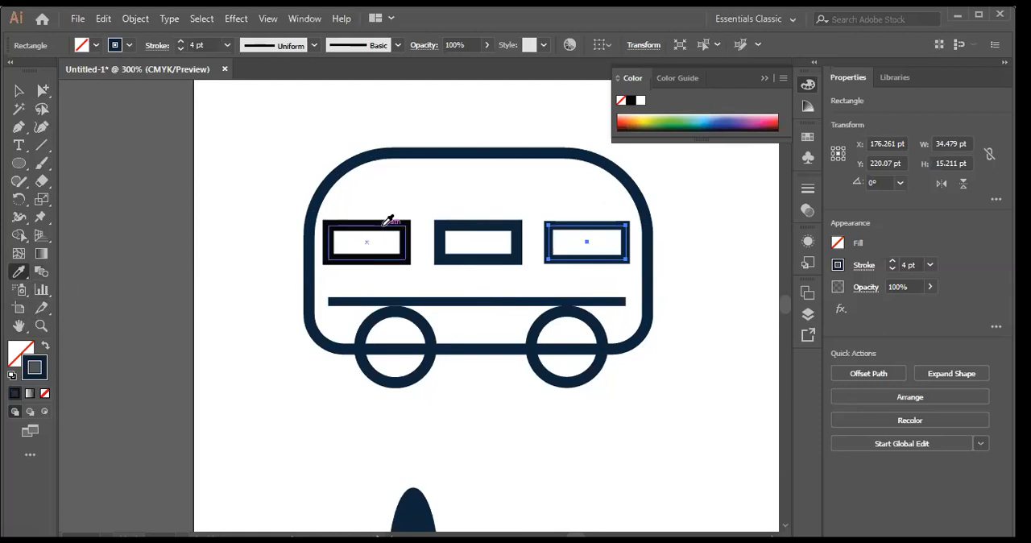
pyautogui.click(385, 225)
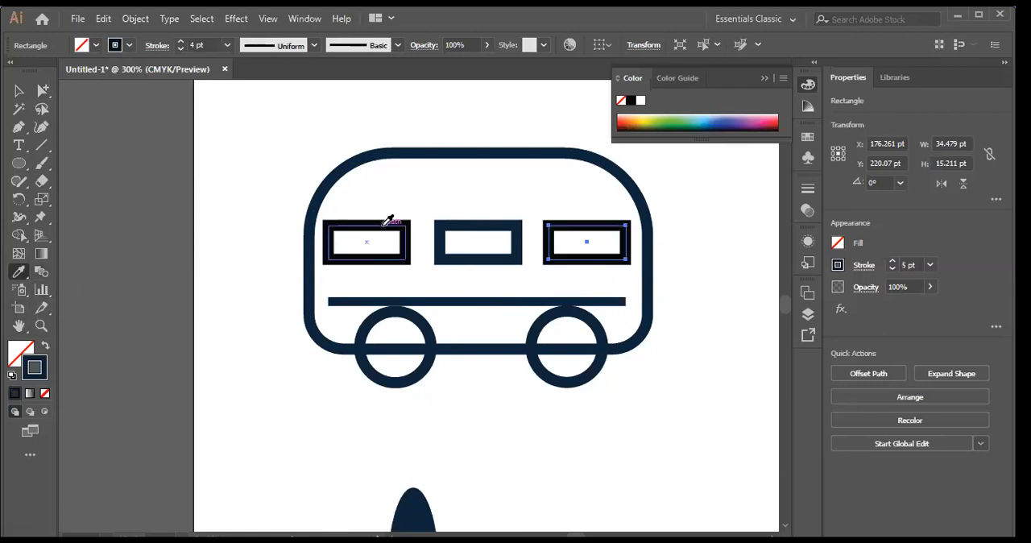
pyautogui.click(18, 91)
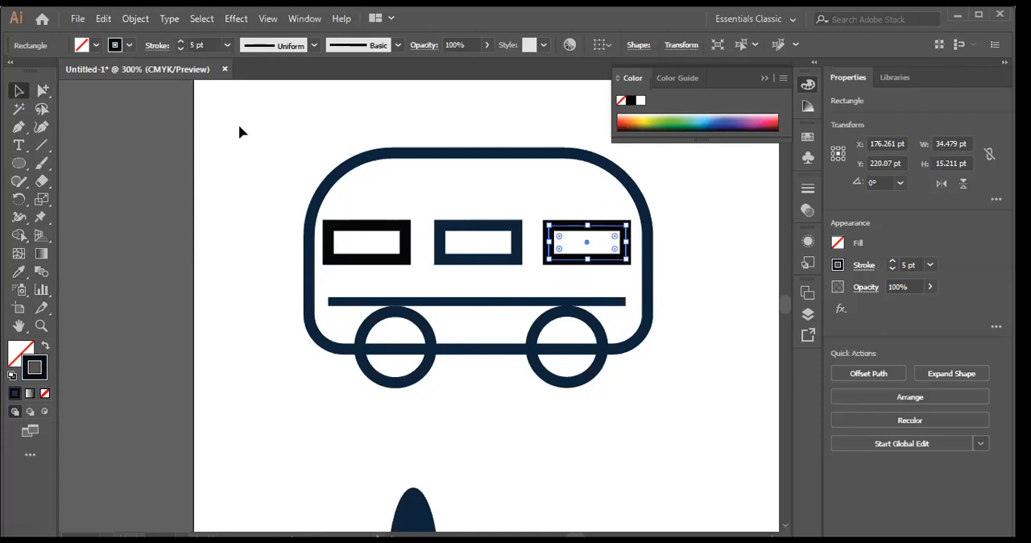
pyautogui.click(237, 152)
# Step: Apply the left window's black 5 pt stroke to the horizontal line with the Eyedropper, using Group Selection for the line
pyautogui.click(43, 90)
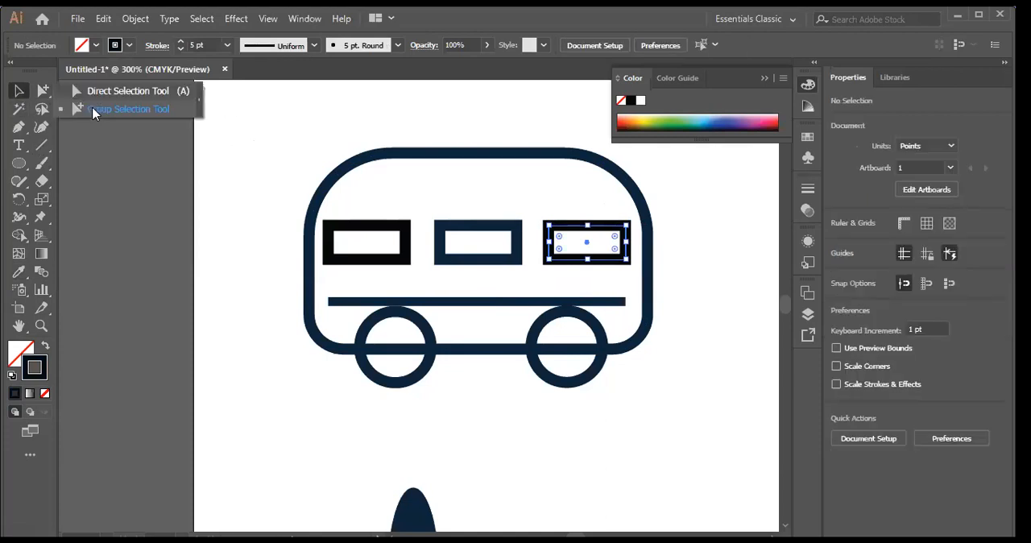
pyautogui.click(485, 304)
pyautogui.click(18, 271)
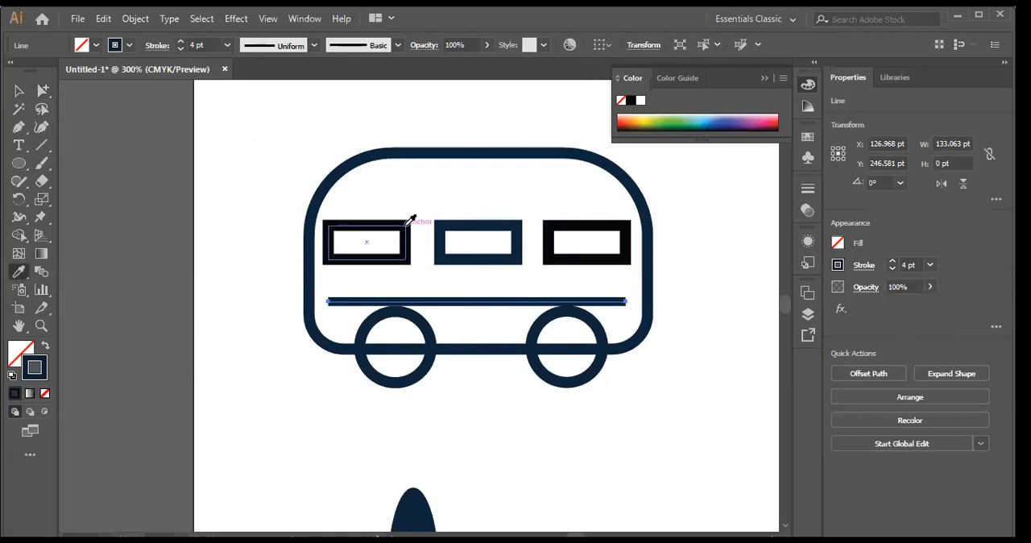
pyautogui.click(406, 224)
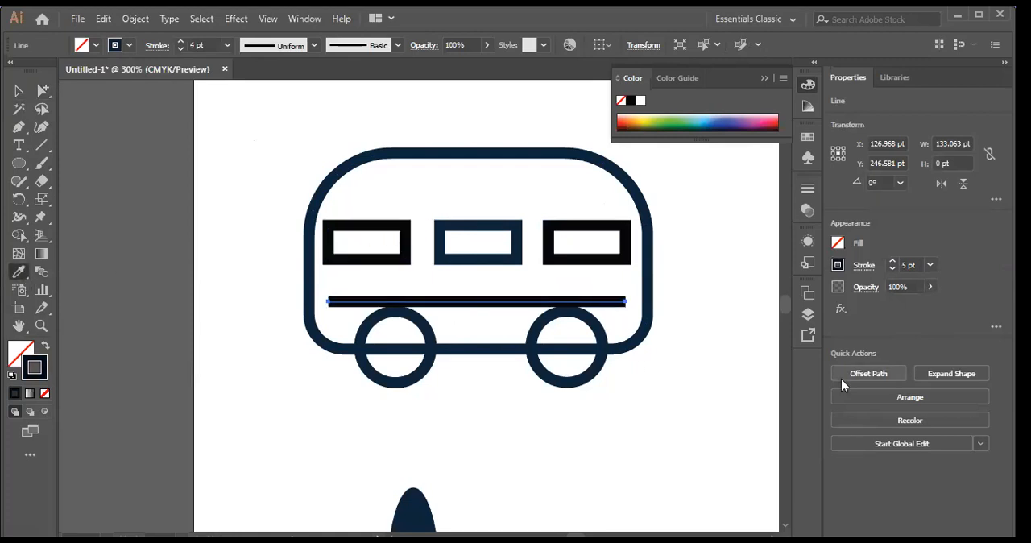
# Step: Use the Magic Wand on the horizontal line to select objects with matching attributes
pyautogui.click(20, 91)
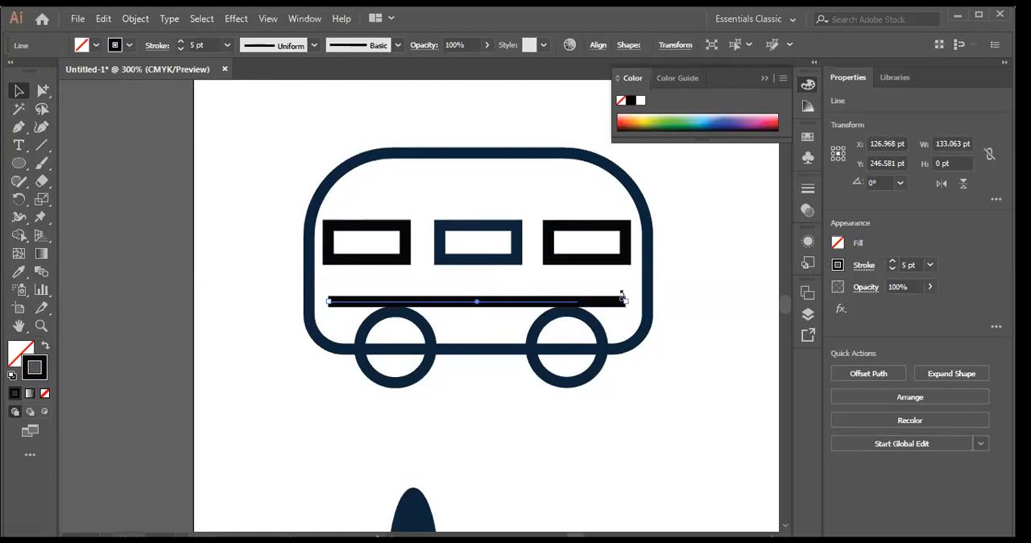
pyautogui.click(18, 109)
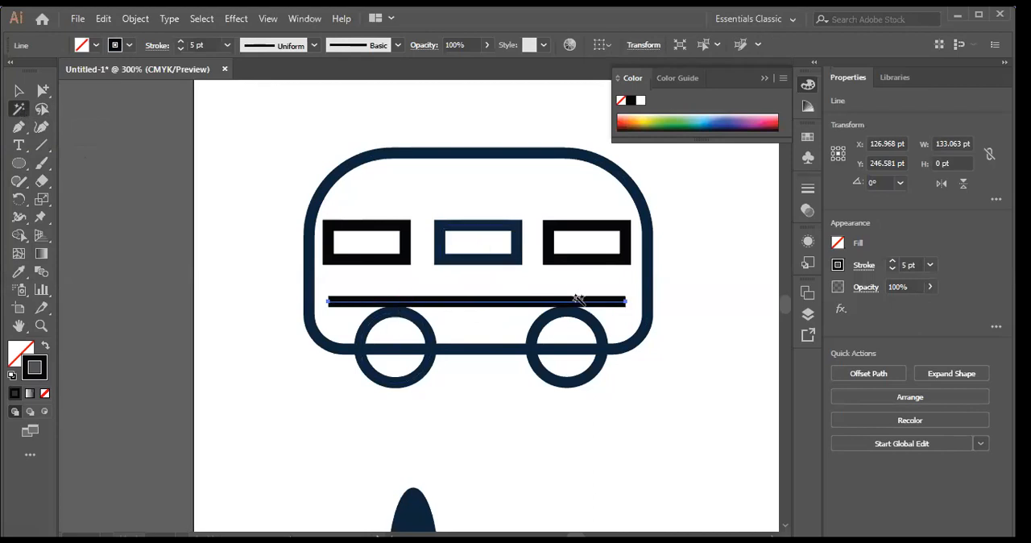
pyautogui.click(533, 301)
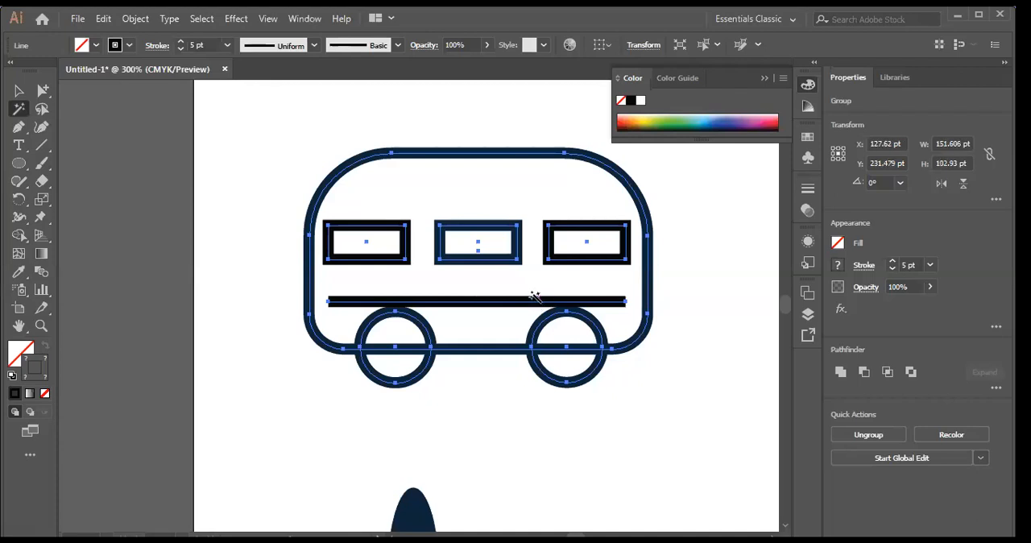
# Step: Ungroup the whole bus and clear the selection
pyautogui.click(21, 91)
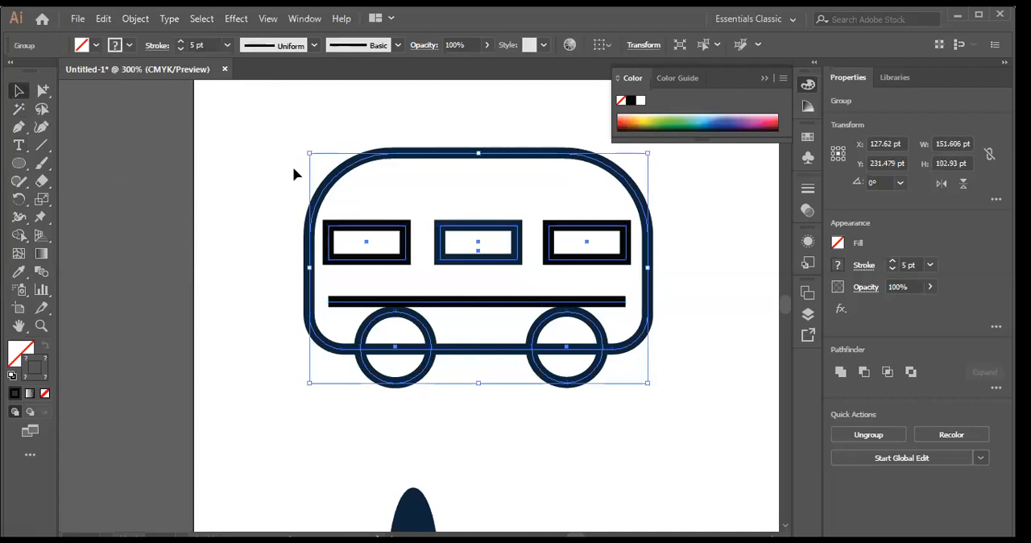
pyautogui.rightClick(388, 201)
pyautogui.click(441, 325)
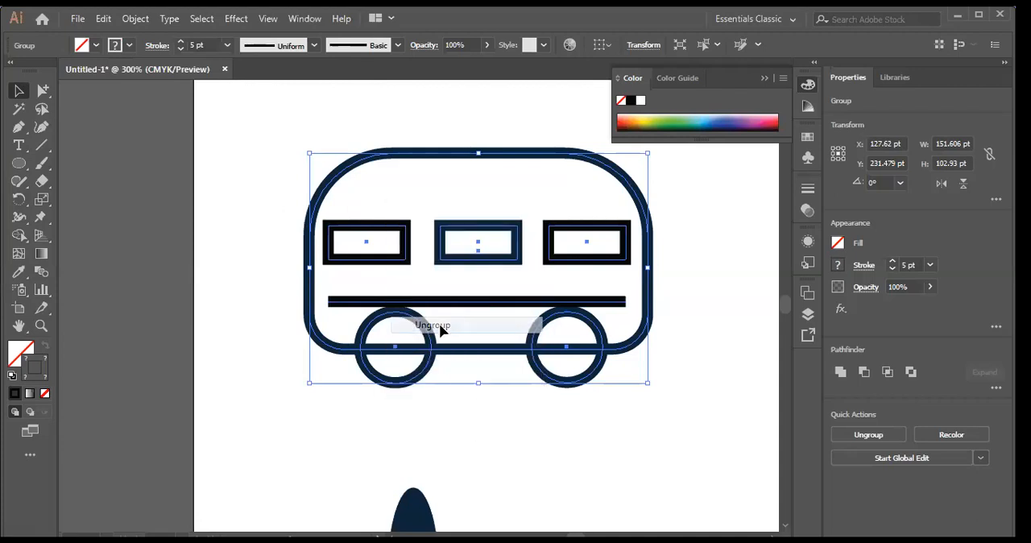
pyautogui.click(294, 331)
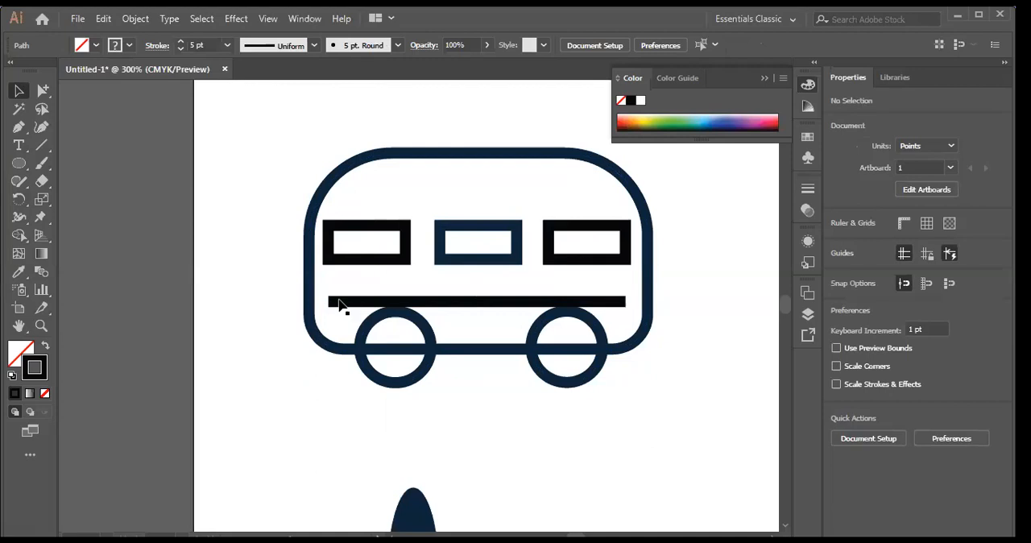
# Step: Select the bus body, then try the Magic Wand on the left window and clear the resulting selection
pyautogui.click(310, 311)
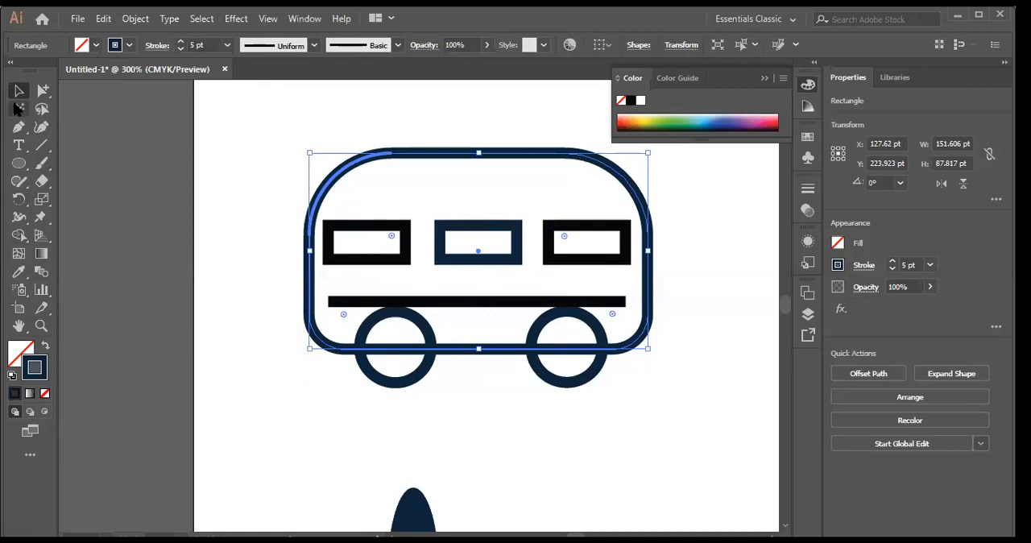
pyautogui.click(21, 111)
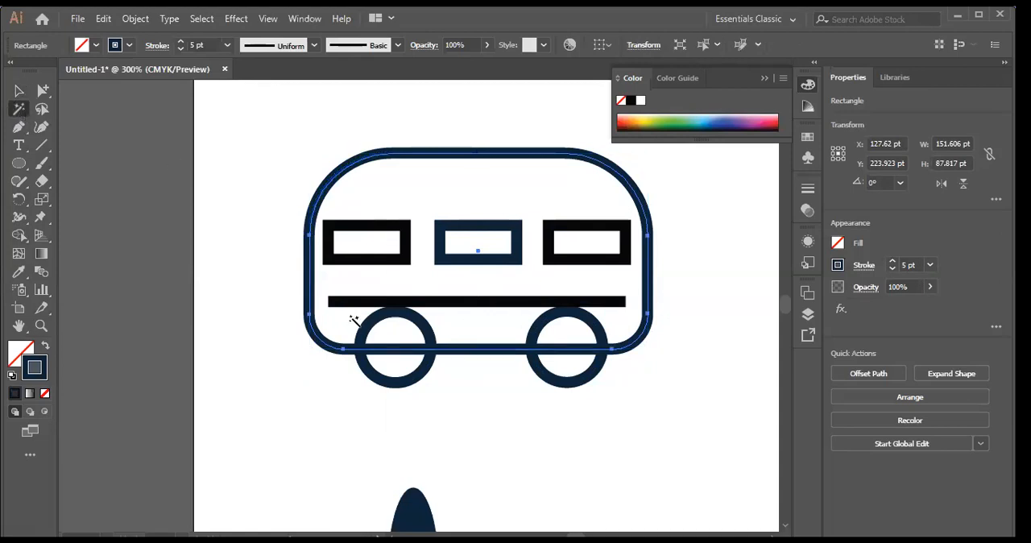
pyautogui.click(391, 265)
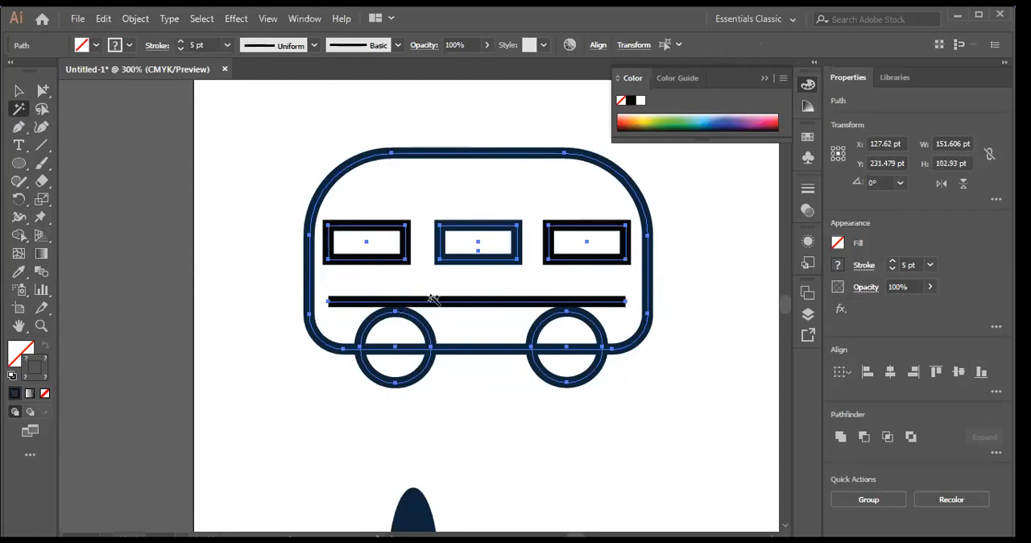
pyautogui.click(18, 90)
pyautogui.click(388, 193)
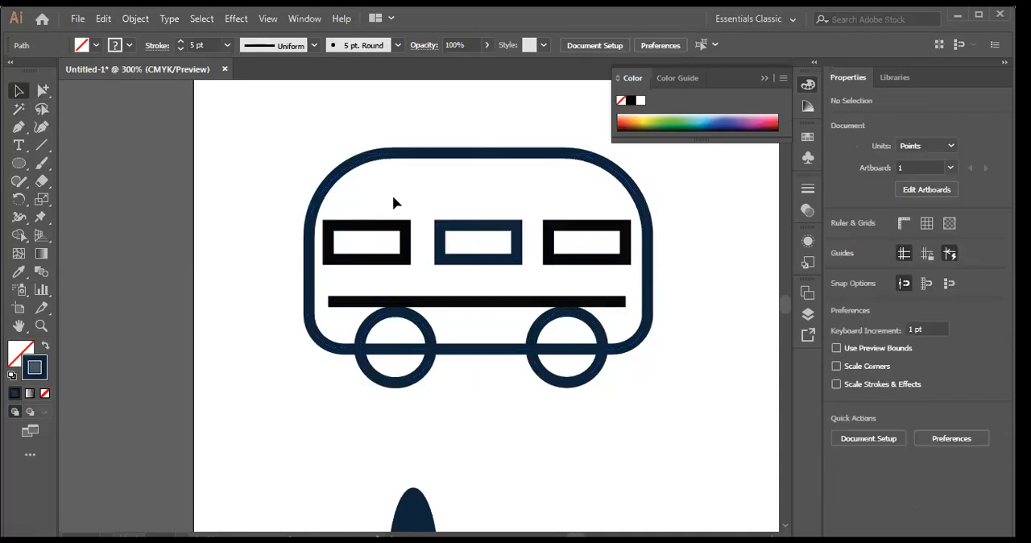
# Step: Try selecting matching objects with the Magic Wand on the right window, starting from the left window, and clear the selection
pyautogui.click(383, 225)
pyautogui.click(467, 195)
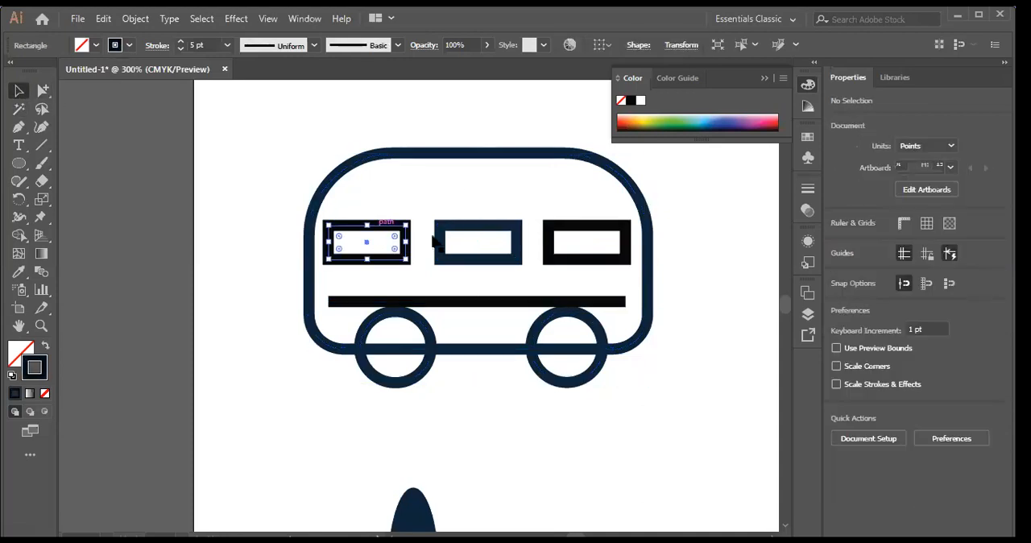
pyautogui.click(19, 108)
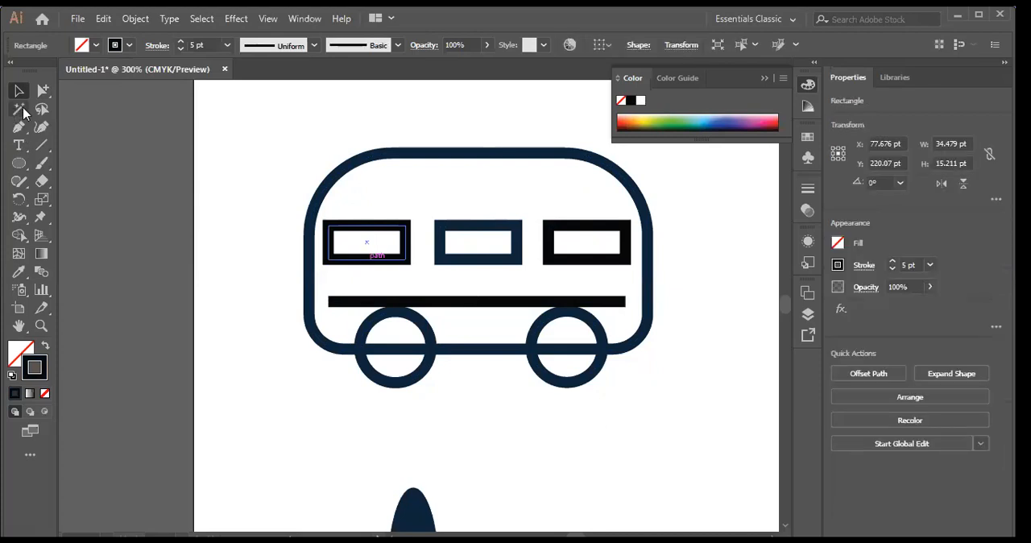
pyautogui.click(554, 251)
pyautogui.click(554, 251)
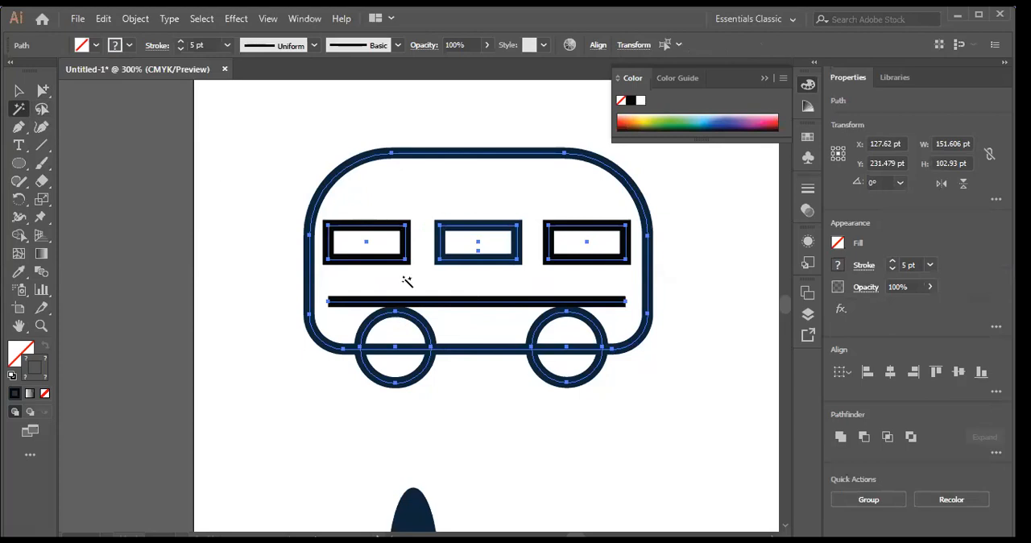
pyautogui.press('v')
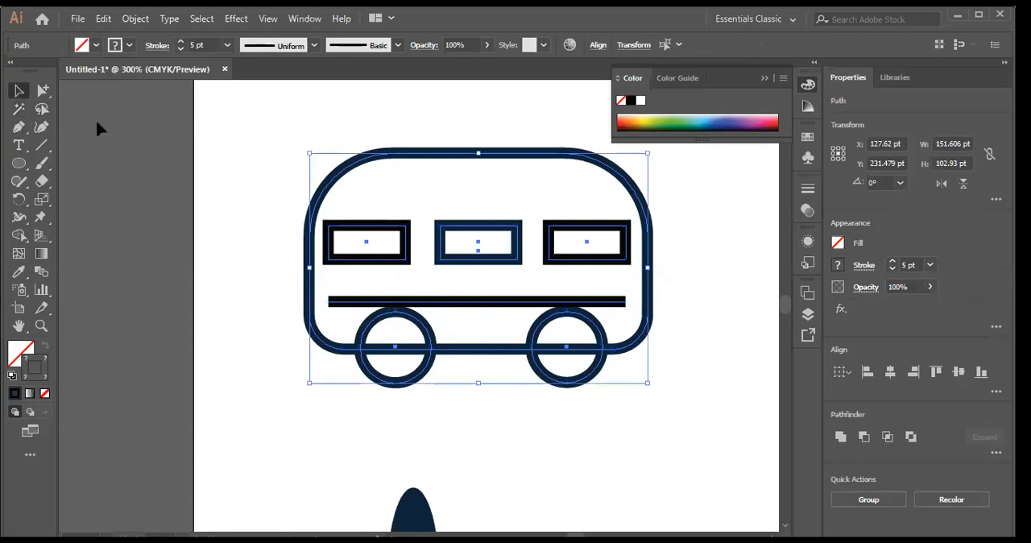
pyautogui.click(98, 129)
# Step: Select the horizontal line together with the right window using the Lasso tool
pyautogui.click(41, 108)
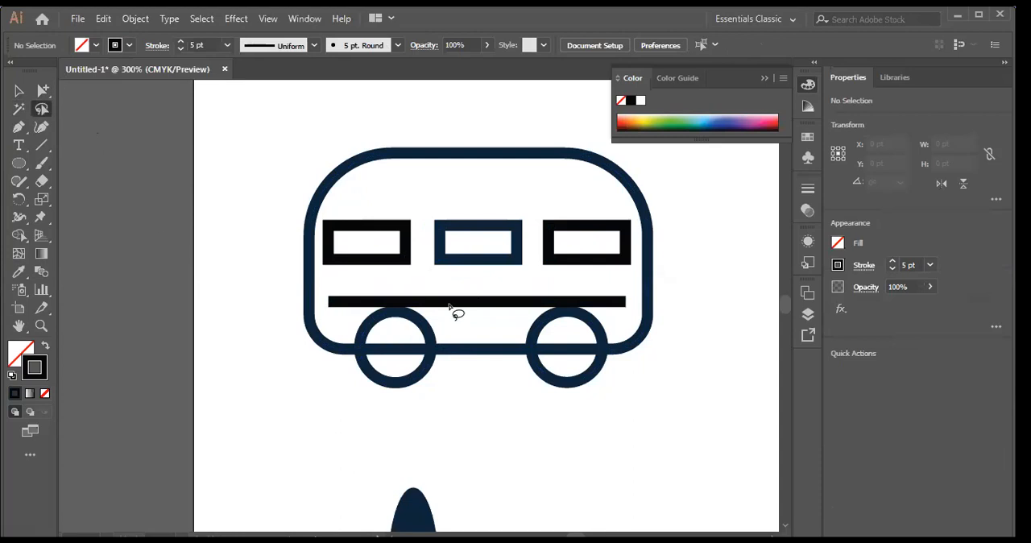
pyautogui.click(19, 91)
pyautogui.click(470, 301)
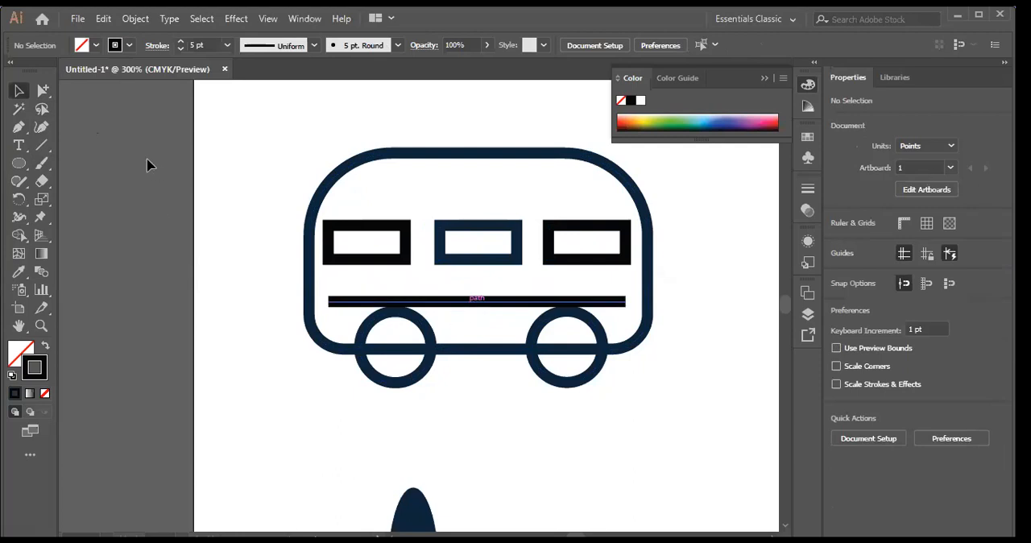
pyautogui.click(41, 110)
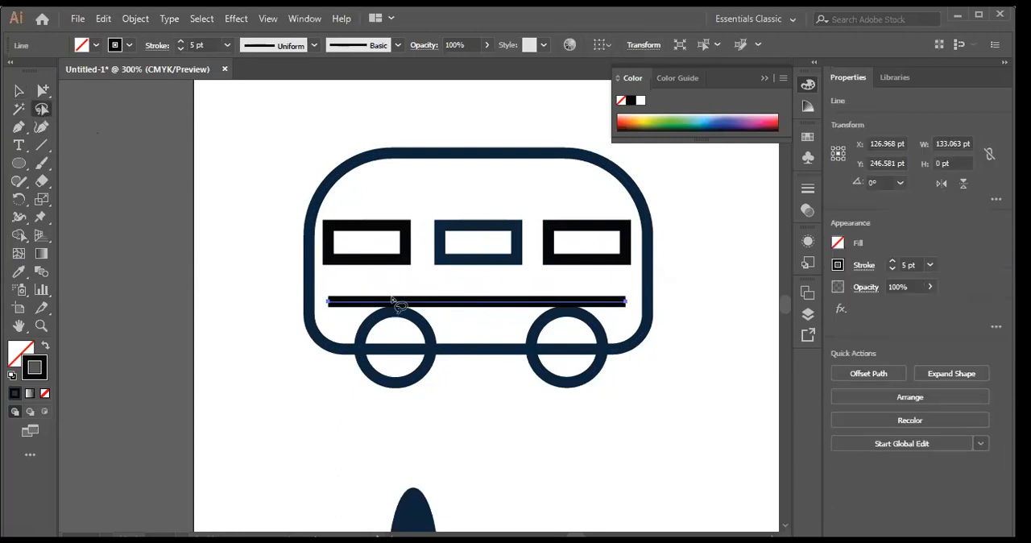
pyautogui.moveTo(356, 211); pyautogui.dragTo(445, 307)
pyautogui.moveTo(593, 210)
pyautogui.mouseDown()
pyautogui.moveTo(563, 273)
pyautogui.moveTo(526, 308)
pyautogui.moveTo(455, 307)
pyautogui.mouseUp()
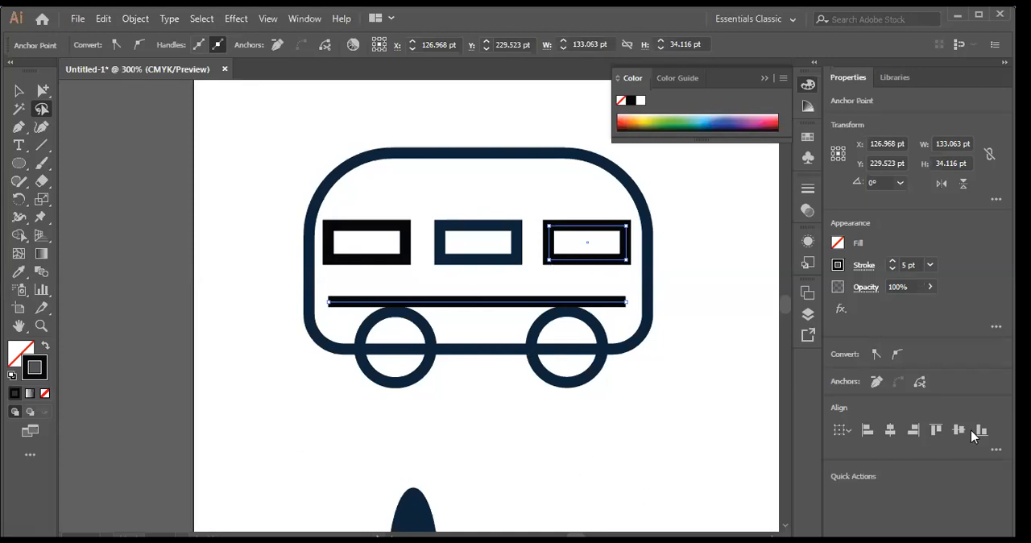
# Step: Clear the lasso selection and select only the bus's rounded body outline with the Selection tool
pyautogui.click(18, 90)
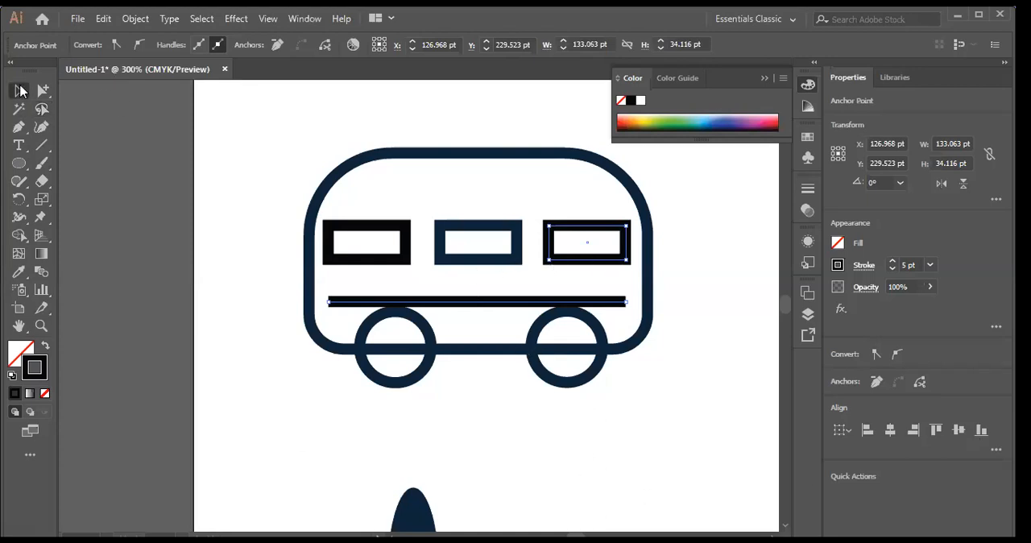
pyautogui.click(246, 202)
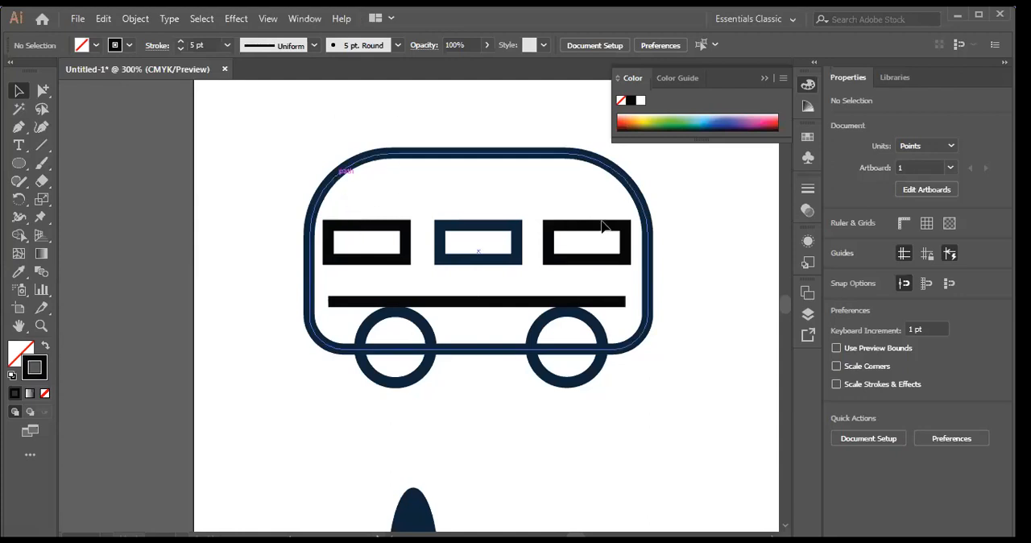
pyautogui.click(648, 251)
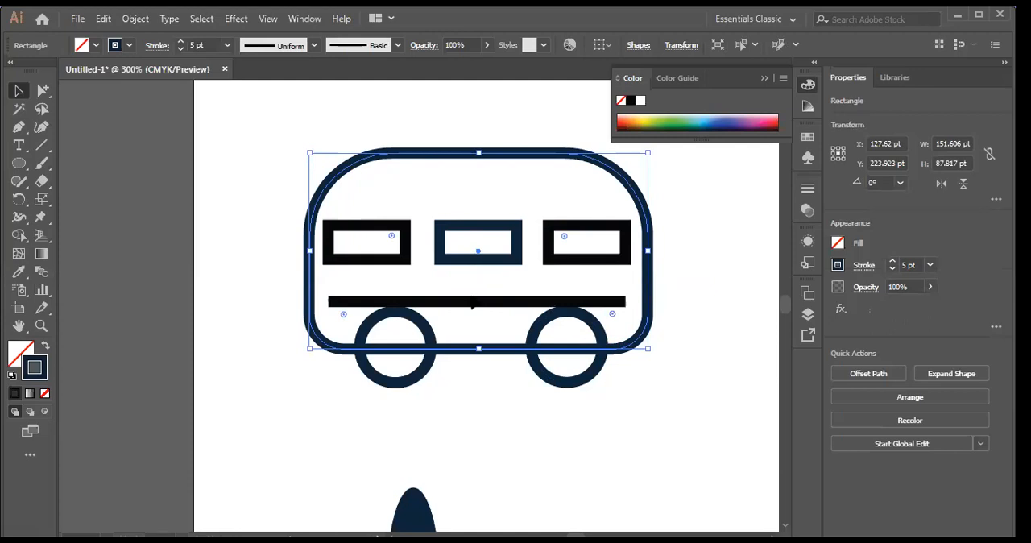
# Step: Move the horizontal line slightly so it centres under the middle window, and clear the selection
pyautogui.moveTo(476, 303); pyautogui.dragTo(474, 300)
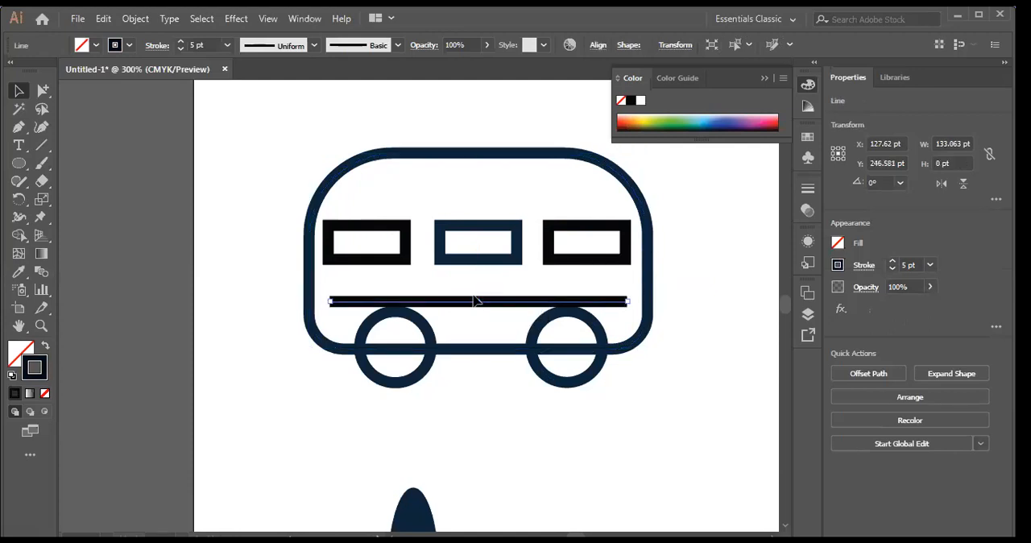
pyautogui.click(745, 271)
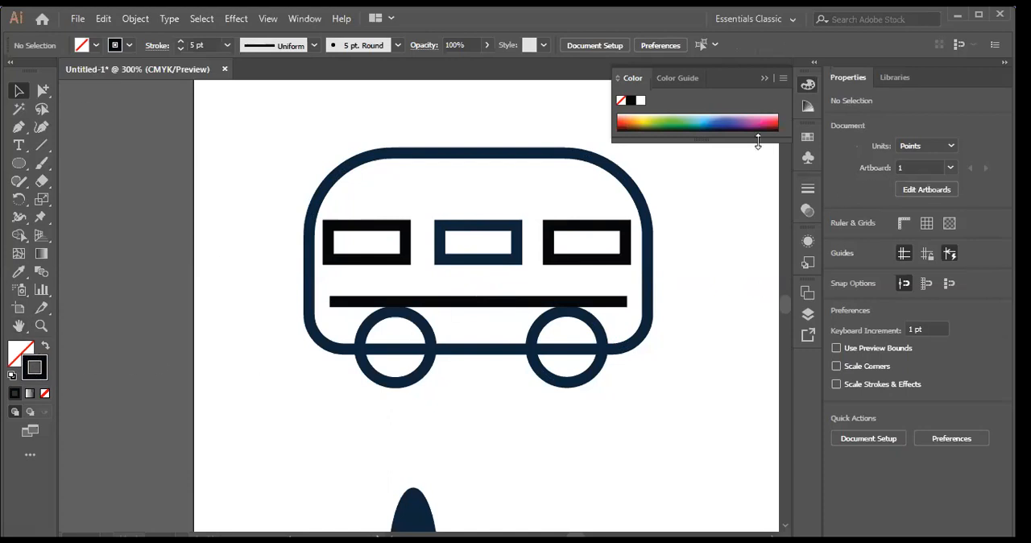
pyautogui.click(763, 80)
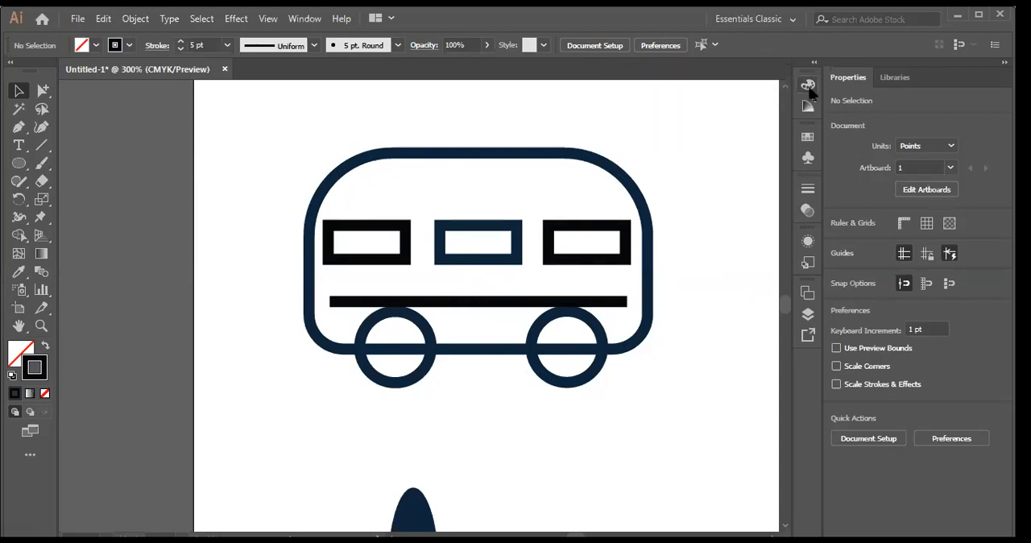
# Step: Select the left window and recolor its stroke from the CMYK spectrum, trying orange and settling on green
pyautogui.click(808, 87)
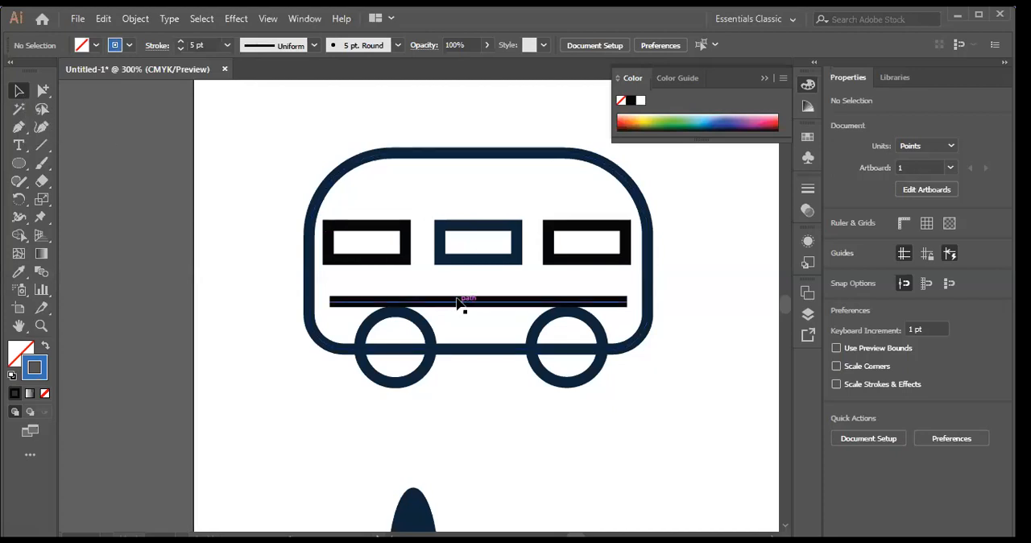
pyautogui.click(407, 260)
pyautogui.click(726, 120)
pyautogui.click(765, 119)
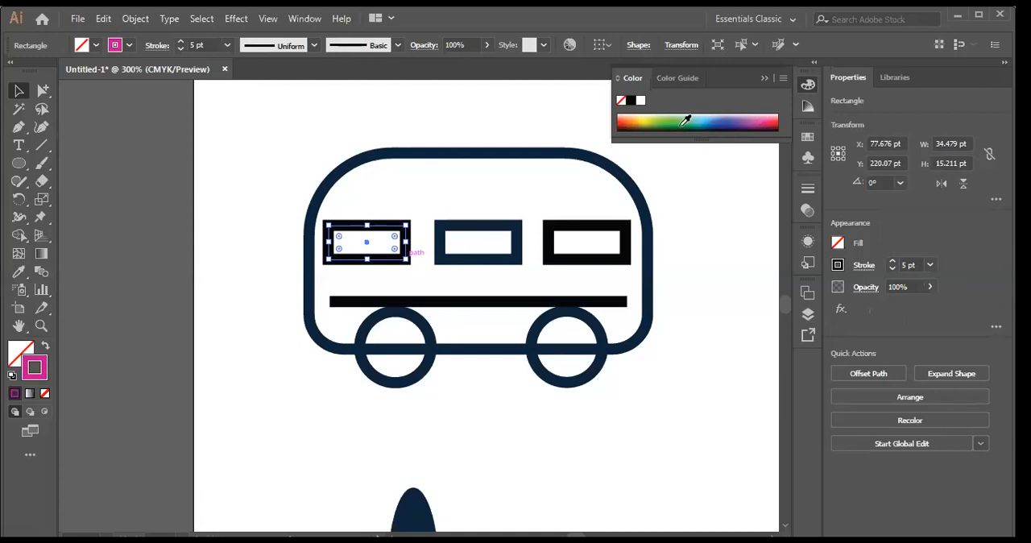
pyautogui.click(628, 119)
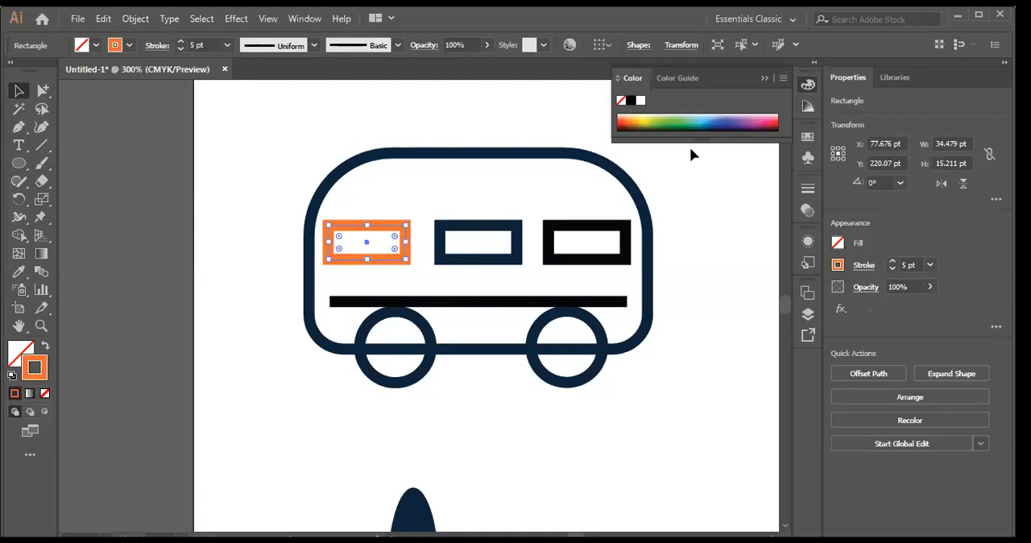
pyautogui.click(685, 118)
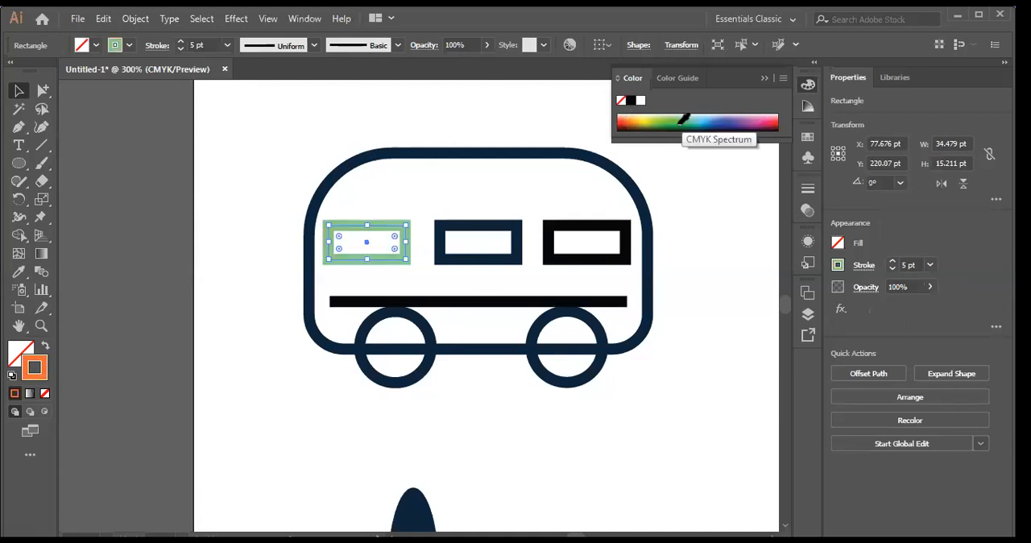
# Step: Recolor the left window's stroke with the lightest warm grey tint from an enlarged Color Guide, and clear the selection
pyautogui.click(808, 108)
pyautogui.click(751, 160)
pyautogui.click(768, 151)
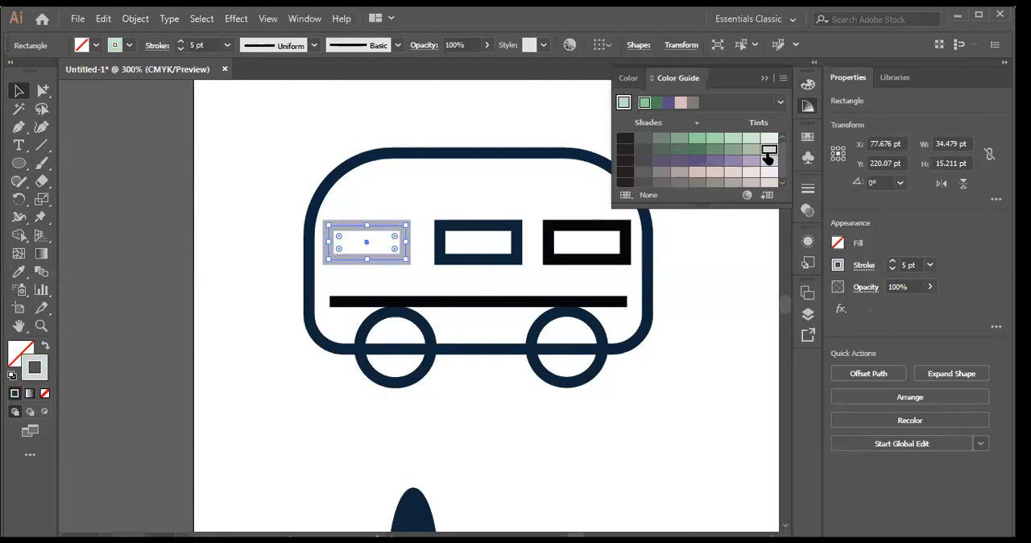
pyautogui.click(769, 155)
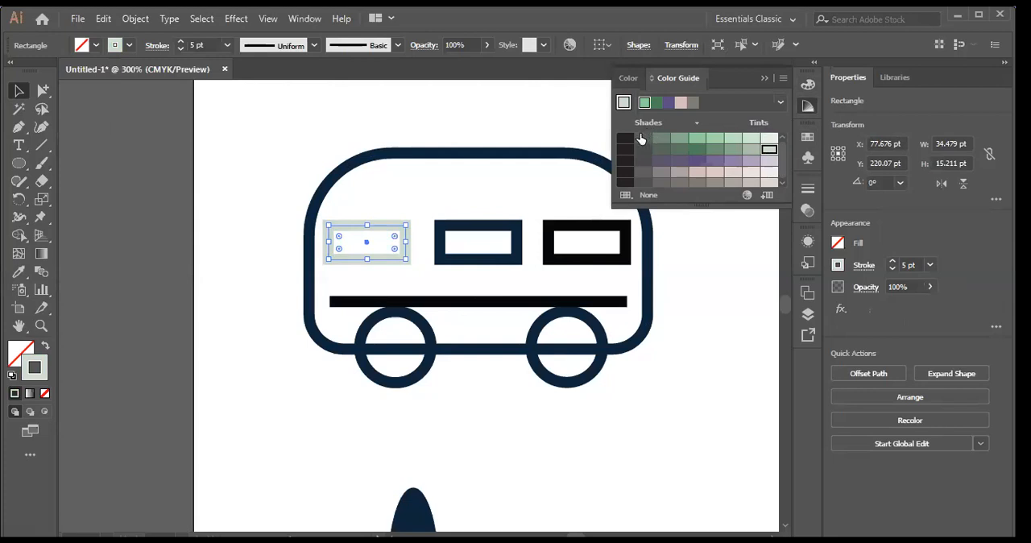
pyautogui.click(679, 183)
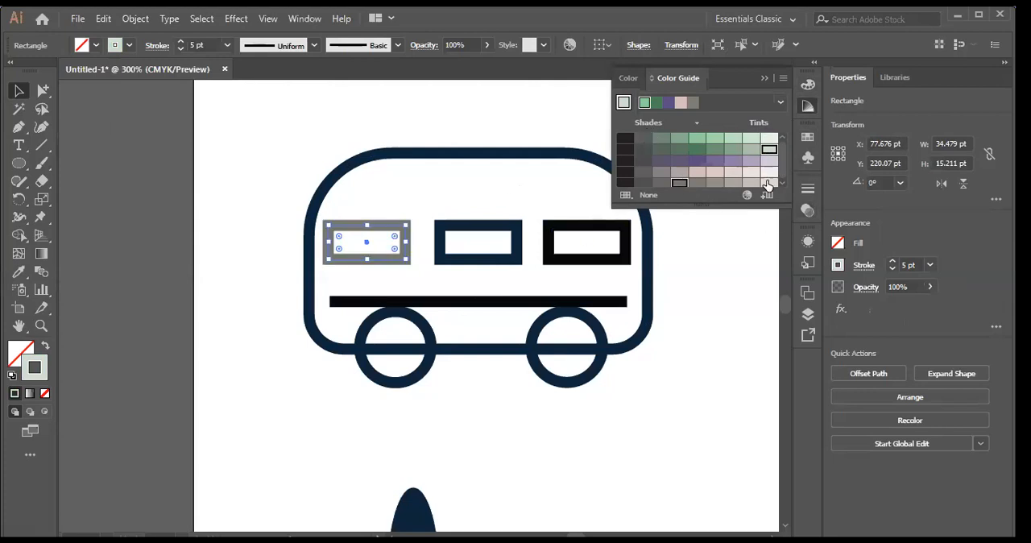
pyautogui.click(731, 184)
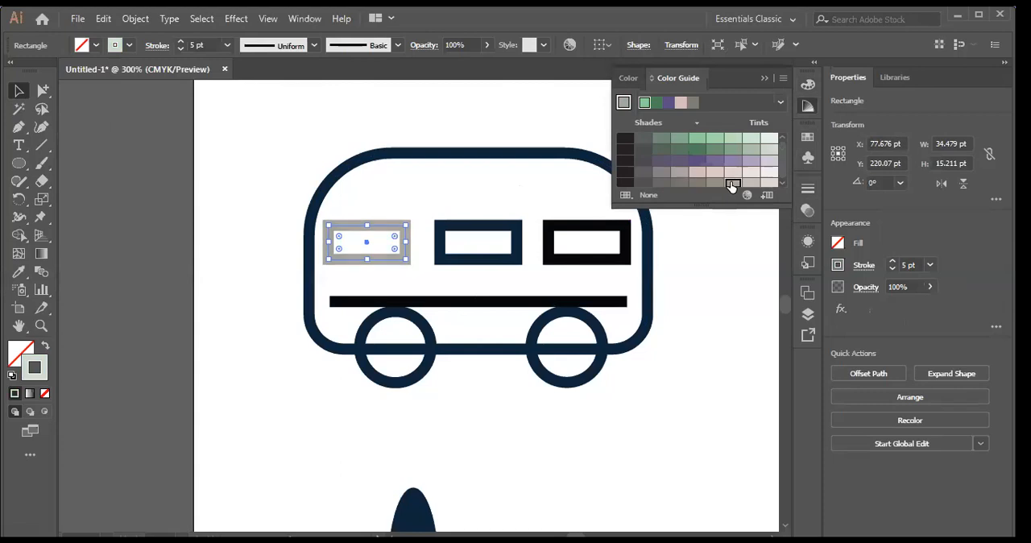
pyautogui.moveTo(701, 209); pyautogui.dragTo(720, 344)
pyautogui.click(759, 184)
pyautogui.click(777, 184)
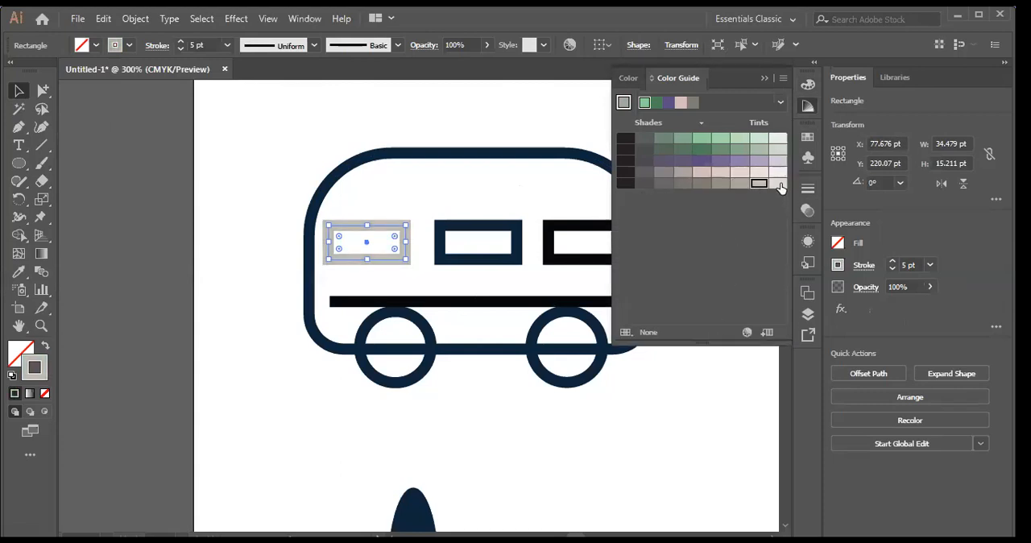
pyautogui.click(524, 124)
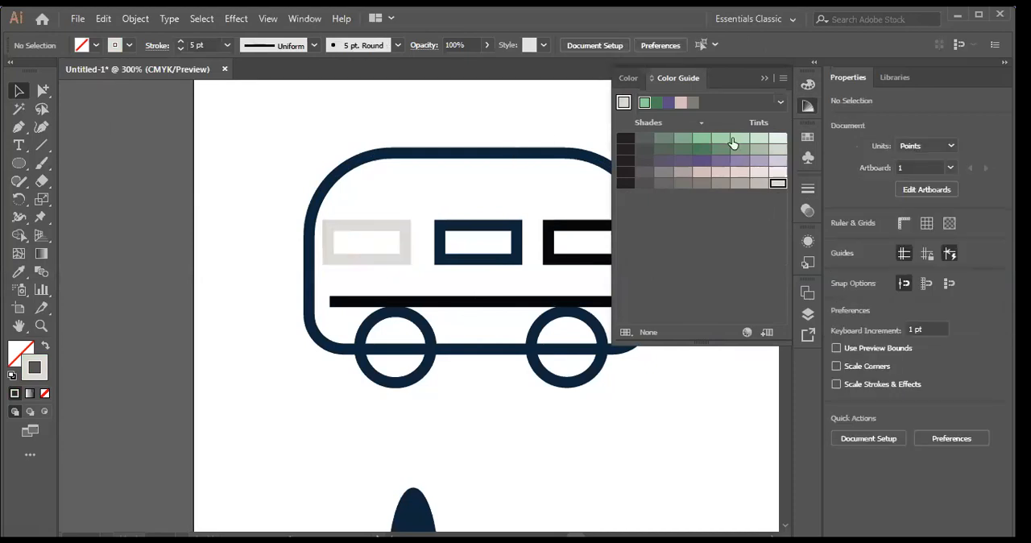
pyautogui.click(765, 80)
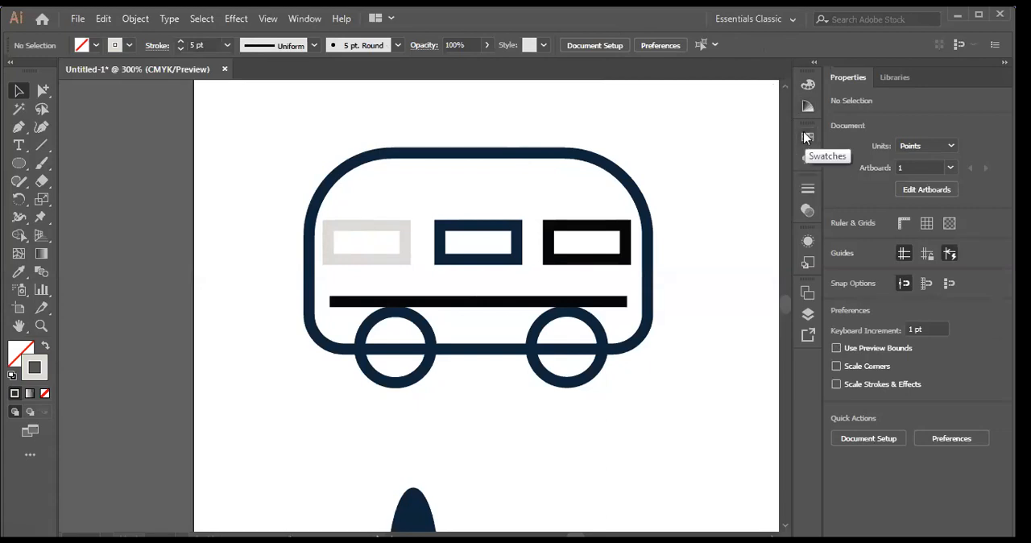
# Step: With nothing selected, set the current stroke color to the lightest green tint in the Color Guide
pyautogui.click(806, 88)
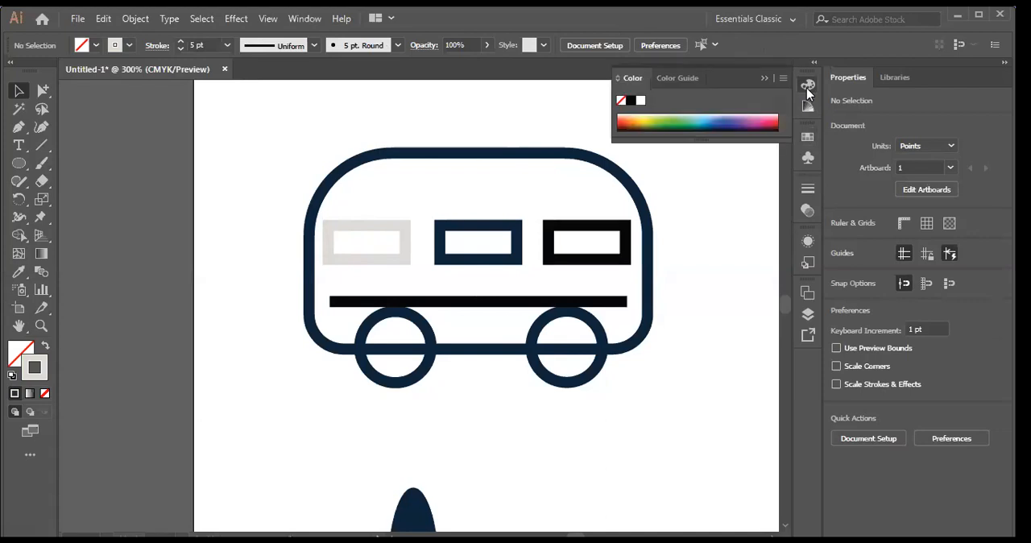
pyautogui.click(683, 78)
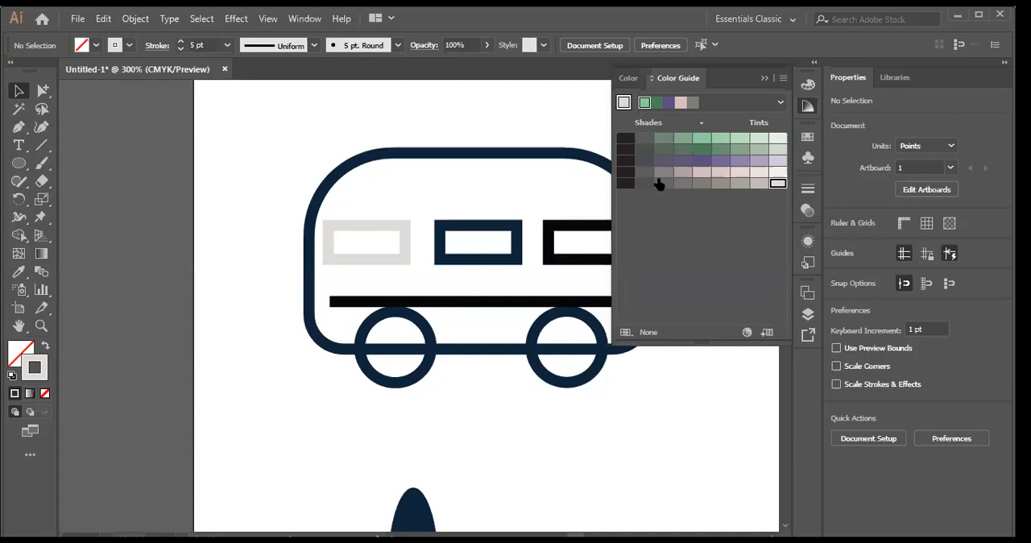
pyautogui.click(776, 143)
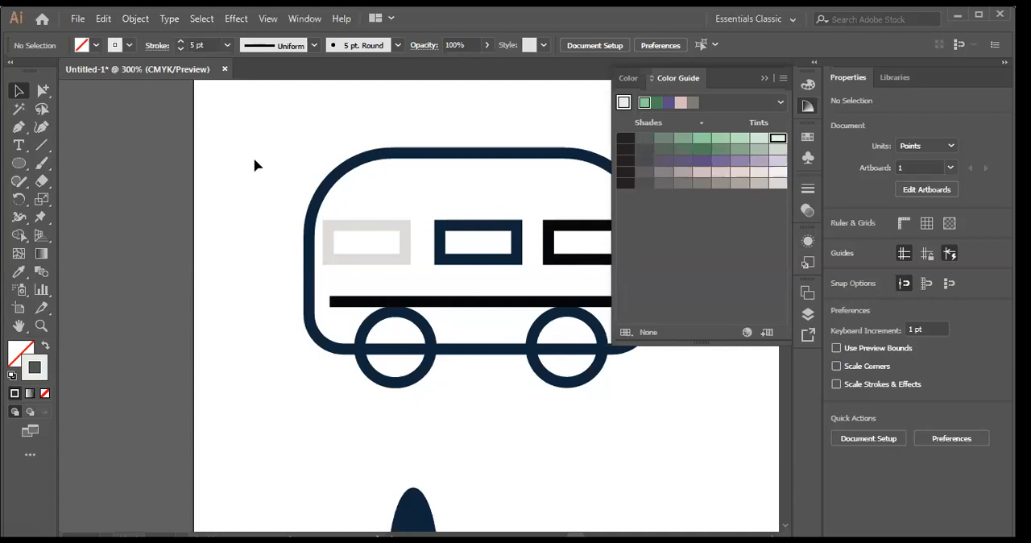
# Step: Review the Color Guide's harmony rules and the preset stroke weights without choosing any
pyautogui.click(780, 103)
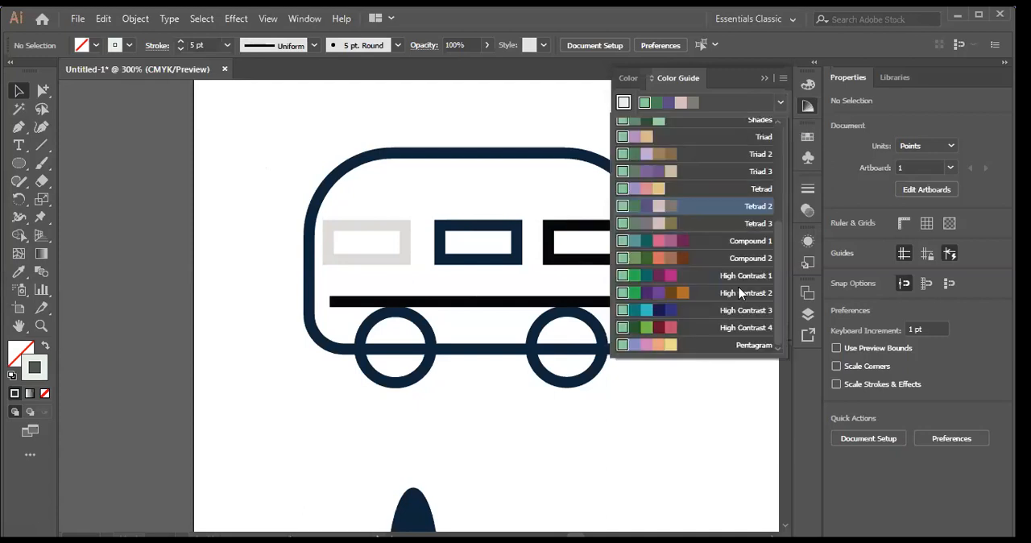
pyautogui.scroll(5, 777, 169)
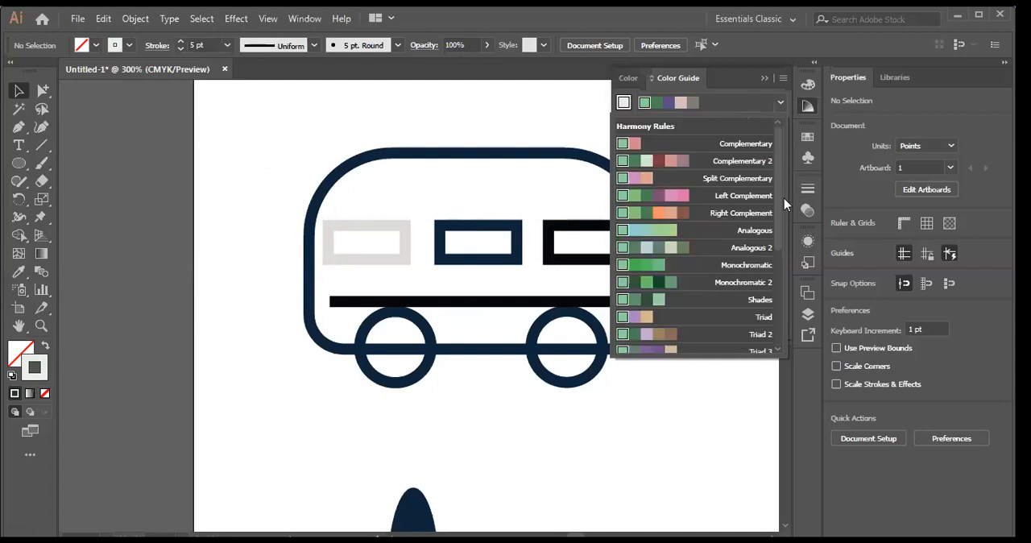
pyautogui.moveTo(777, 170); pyautogui.dragTo(787, 135)
pyautogui.press('Escape')
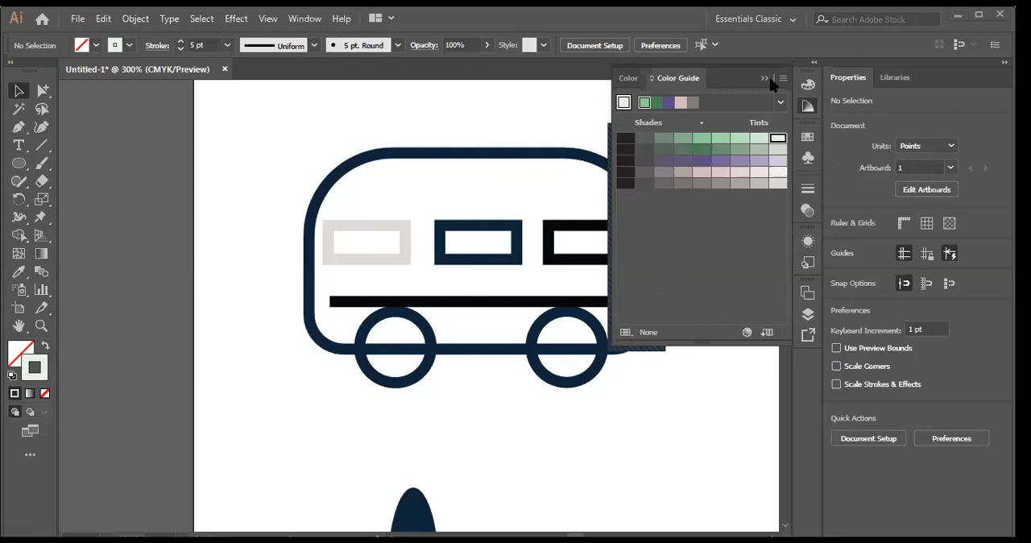
pyautogui.click(807, 105)
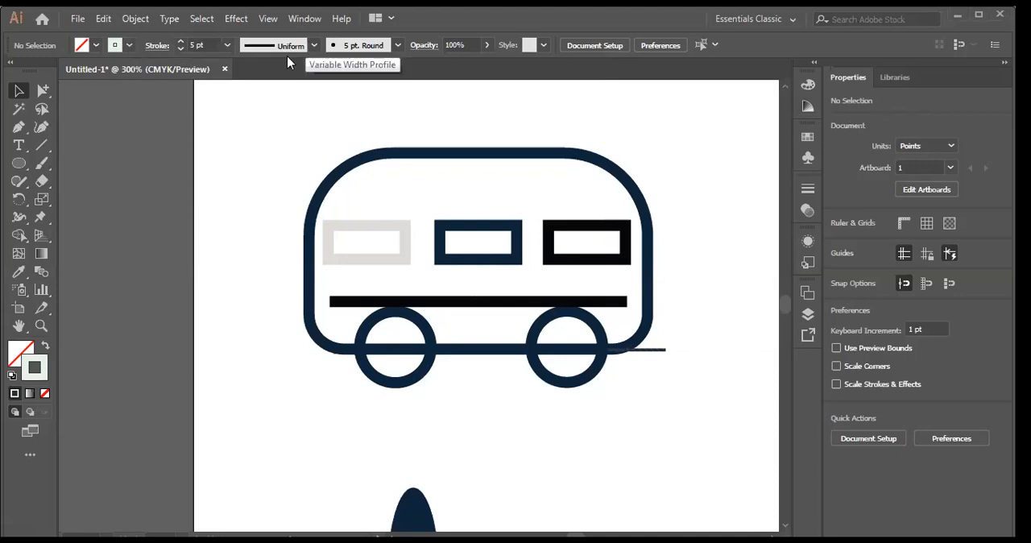
pyautogui.click(227, 45)
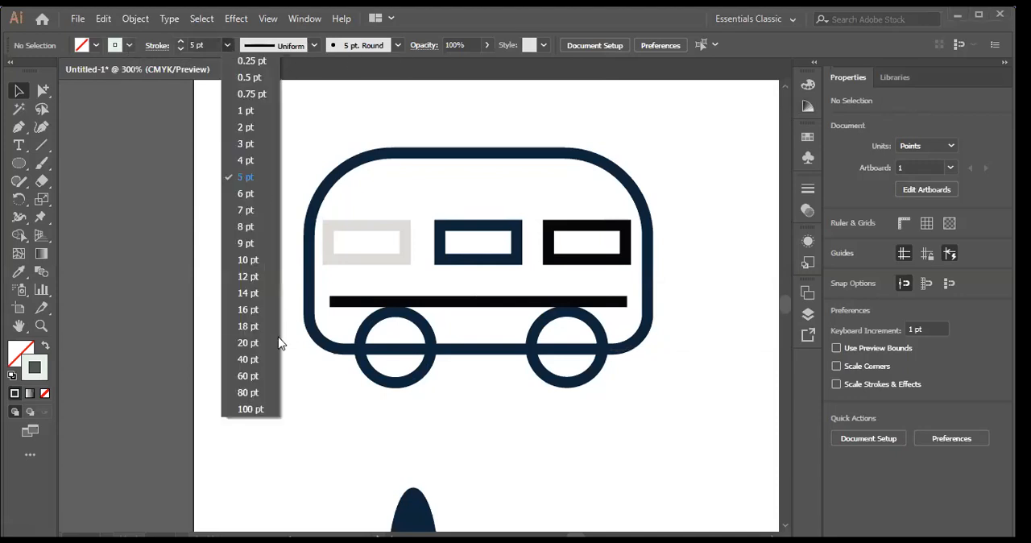
pyautogui.click(703, 285)
# Step: Select all parts of the bus and close Illustrator without saving changes to the Untitled-1 document
pyautogui.moveTo(264, 172)
pyautogui.mouseDown()
pyautogui.moveTo(670, 352)
pyautogui.moveTo(581, 355)
pyautogui.moveTo(644, 370)
pyautogui.moveTo(622, 407)
pyautogui.moveTo(625, 384)
pyautogui.mouseUp()
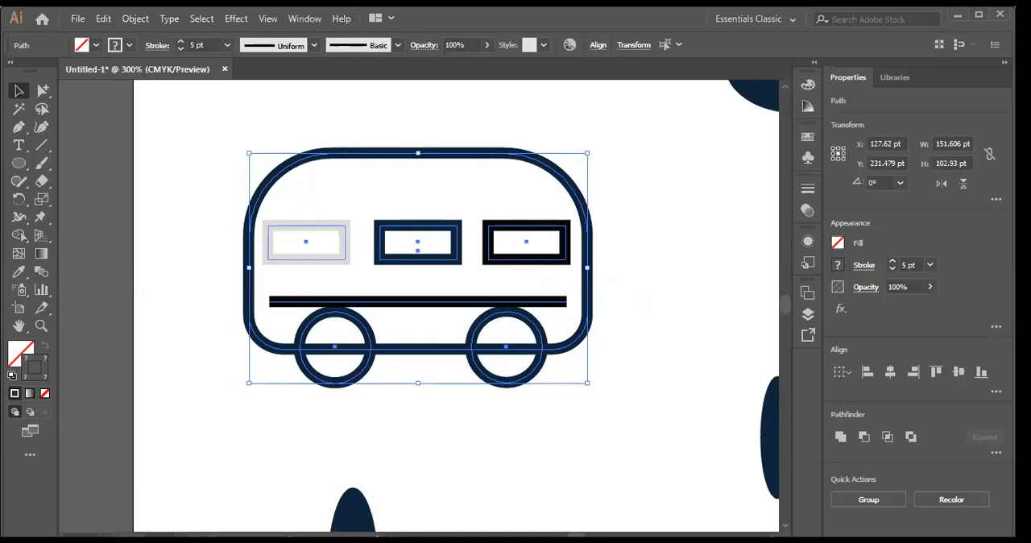
pyautogui.click(999, 13)
pyautogui.click(589, 308)
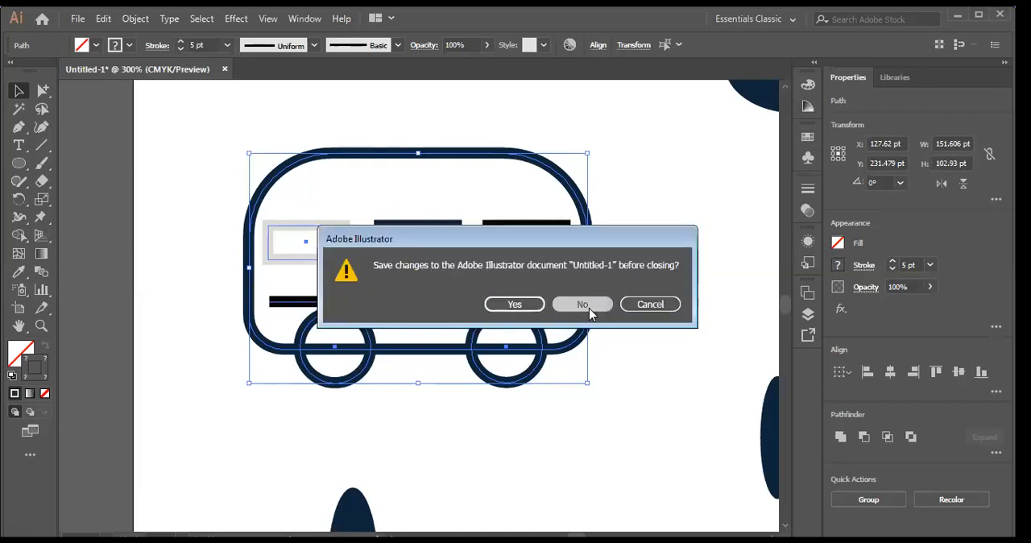